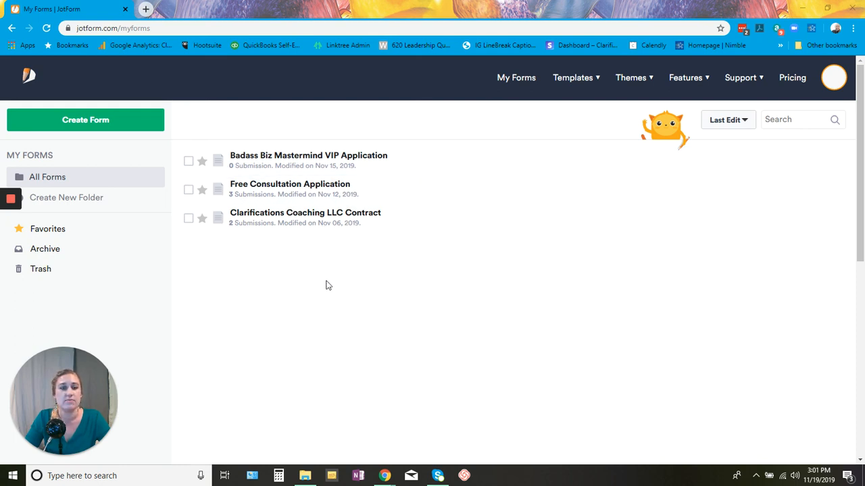
- Start a new classic form with all questions on one page, based on a template
left_click(120, 127)
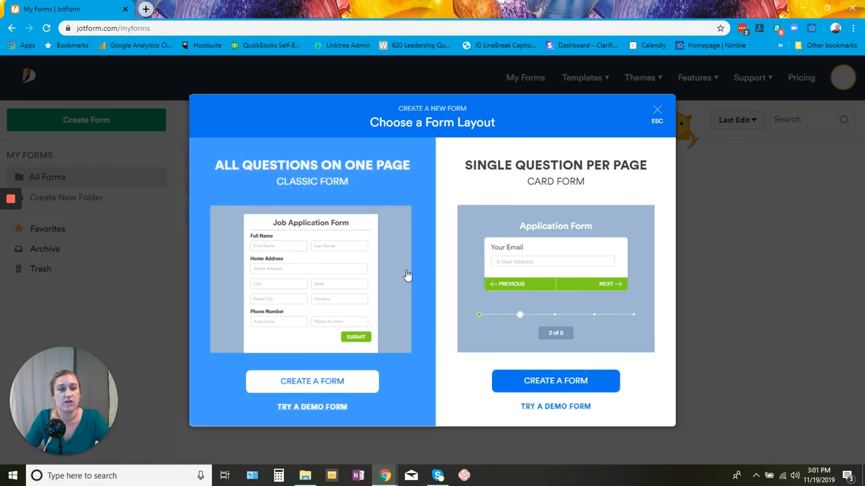
left_click(324, 384)
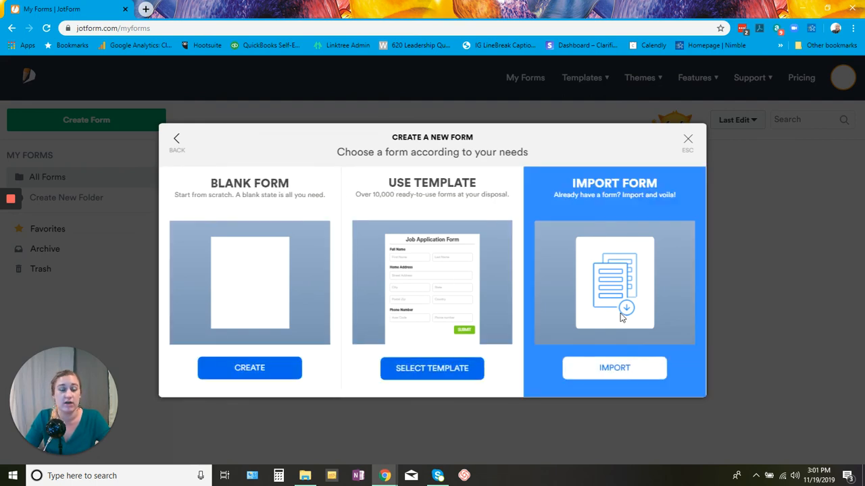
left_click(445, 372)
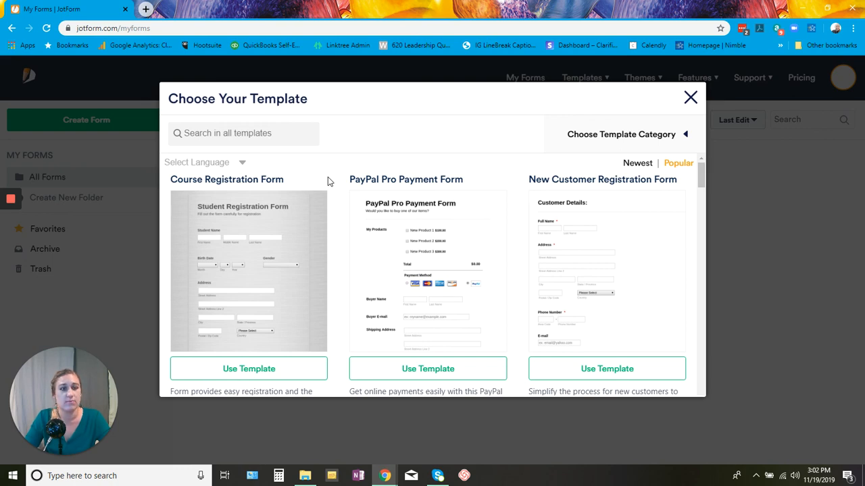
- Look through the popular form templates to see which types are offered
scroll(330, 183, "down", 3)
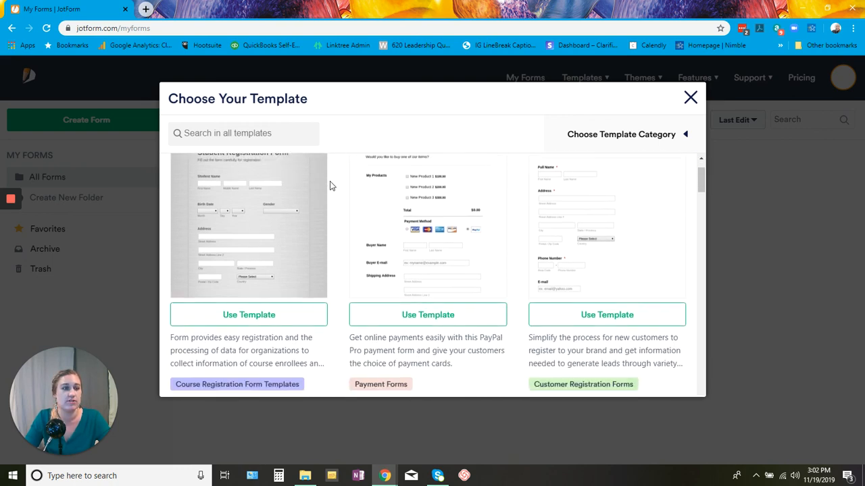
scroll(331, 185, "down", 2)
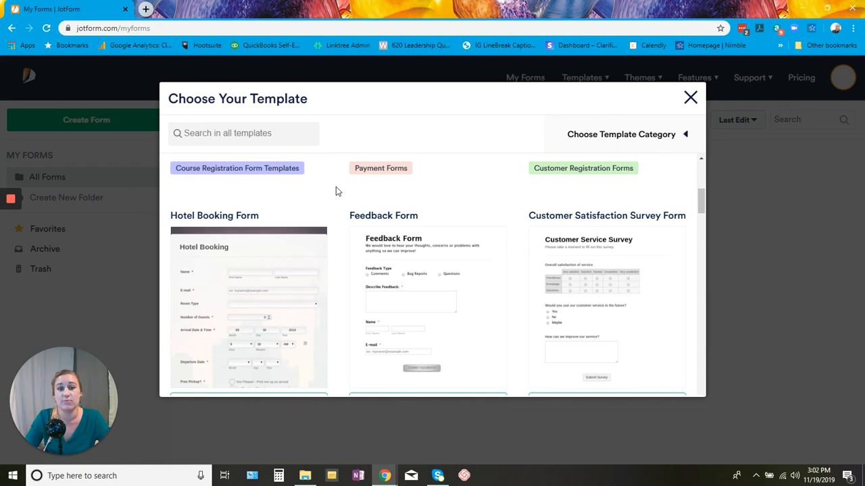
scroll(337, 191, "down", 1)
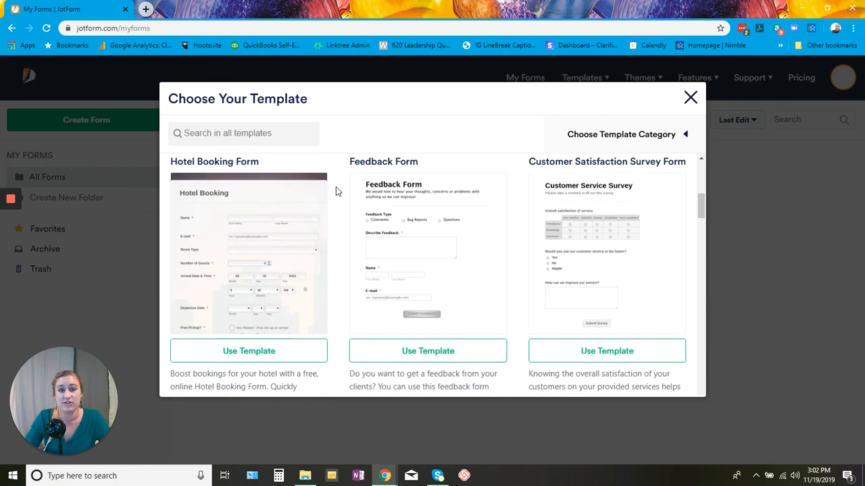
scroll(336, 192, "down", 5)
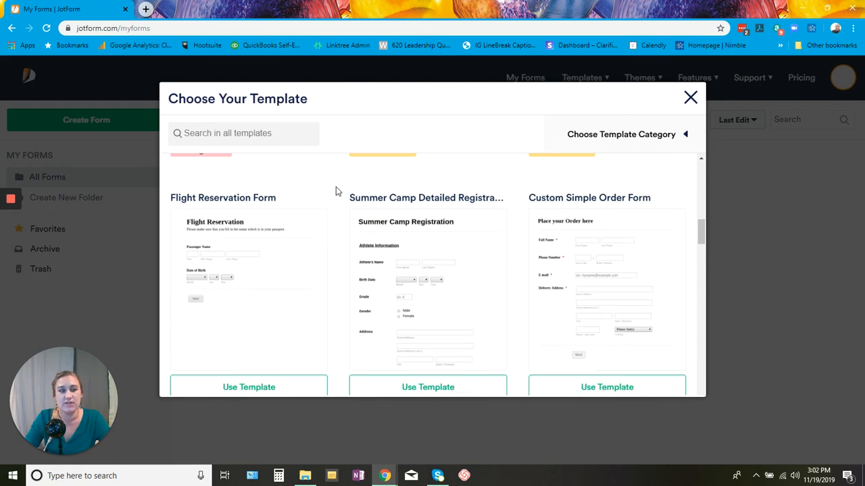
scroll(336, 189, "down", 3)
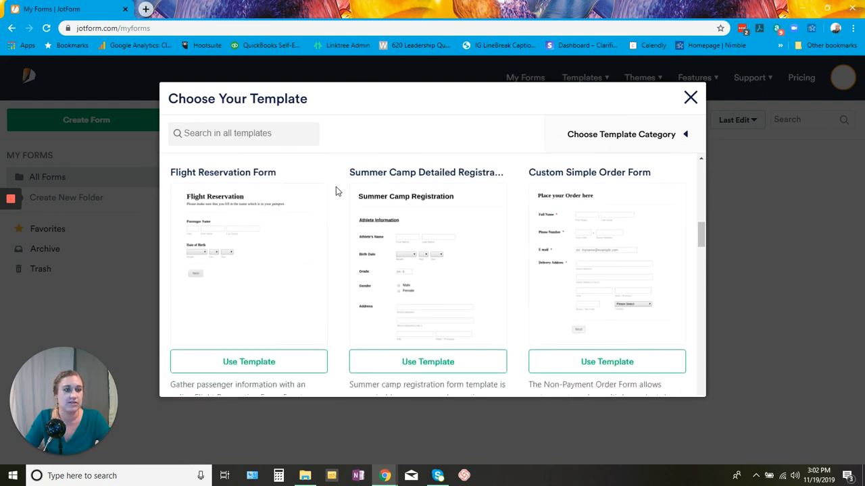
scroll(336, 189, "down", 1)
scroll(336, 191, "down", 1)
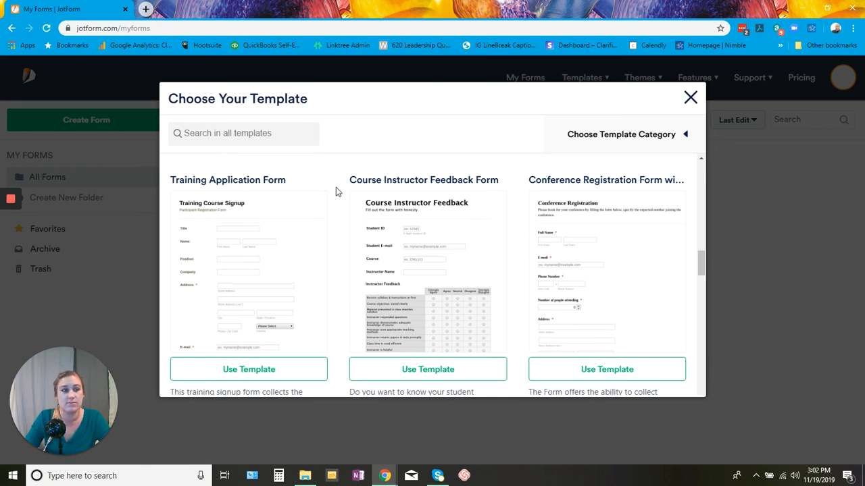
scroll(335, 191, "down", 5)
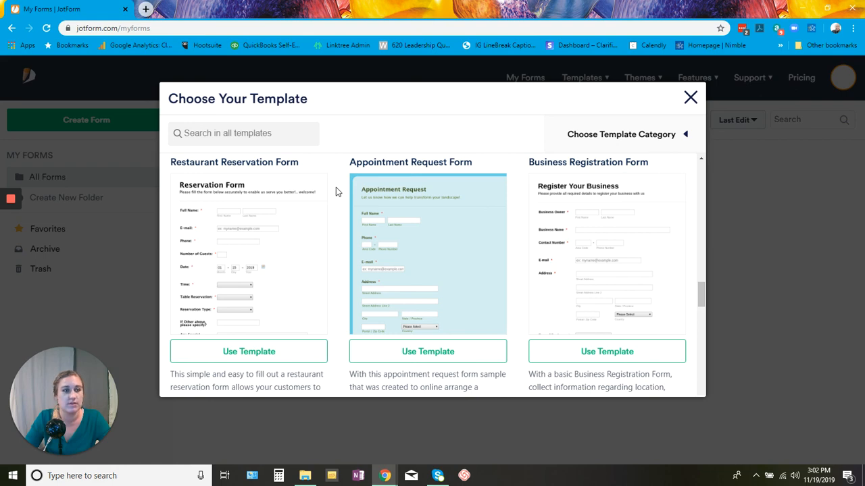
scroll(336, 191, "down", 5)
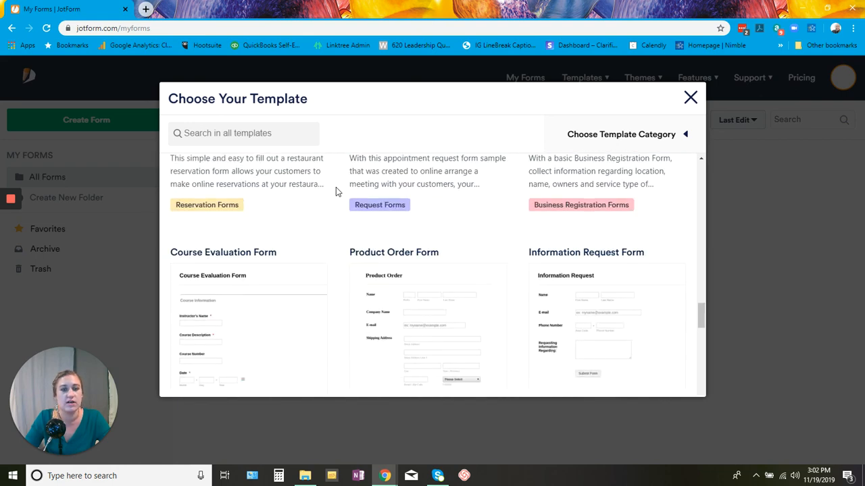
scroll(336, 191, "up", 1)
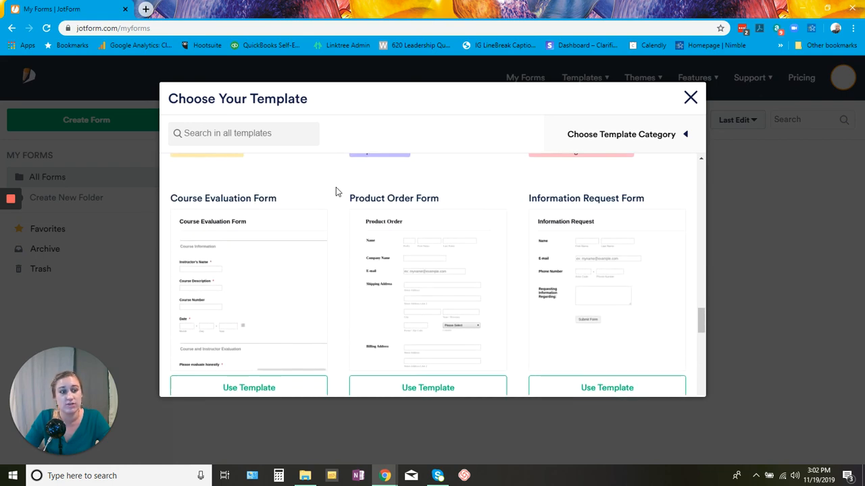
scroll(336, 192, "down", 4)
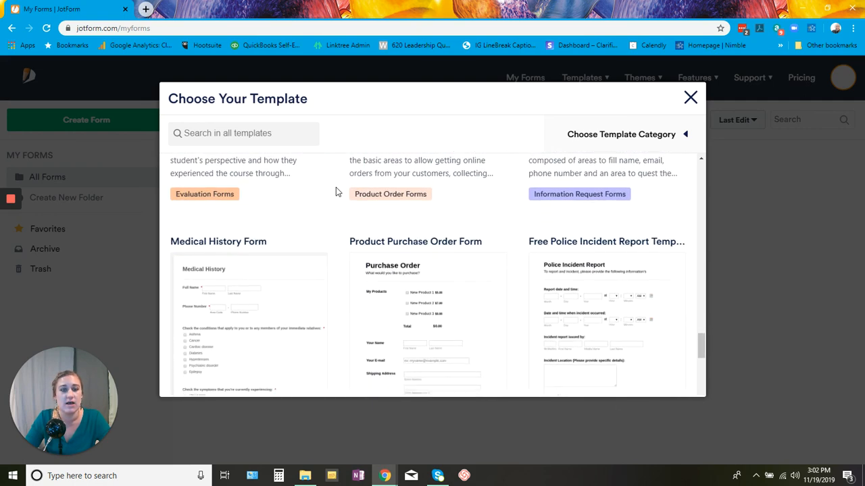
scroll(336, 191, "down", 1)
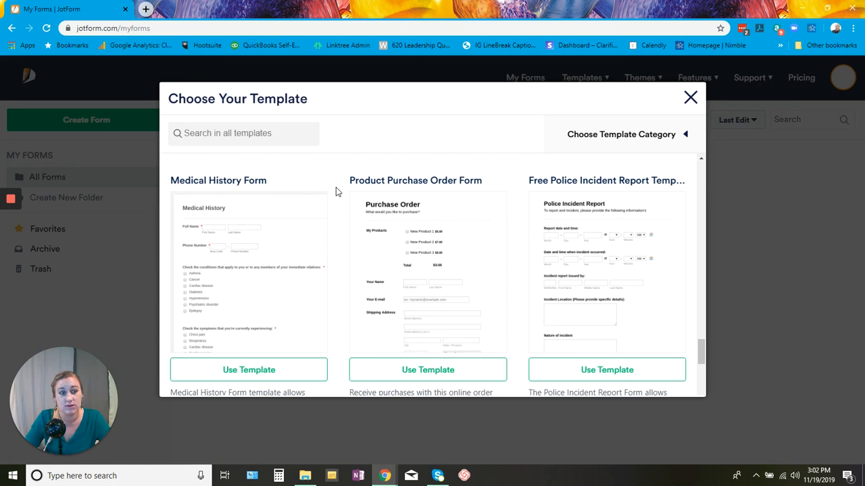
scroll(337, 191, "down", 4)
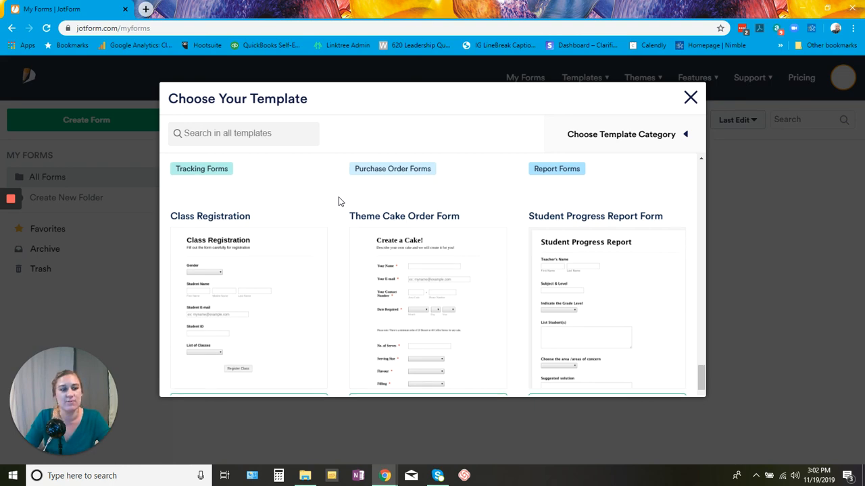
scroll(338, 201, "down", 2)
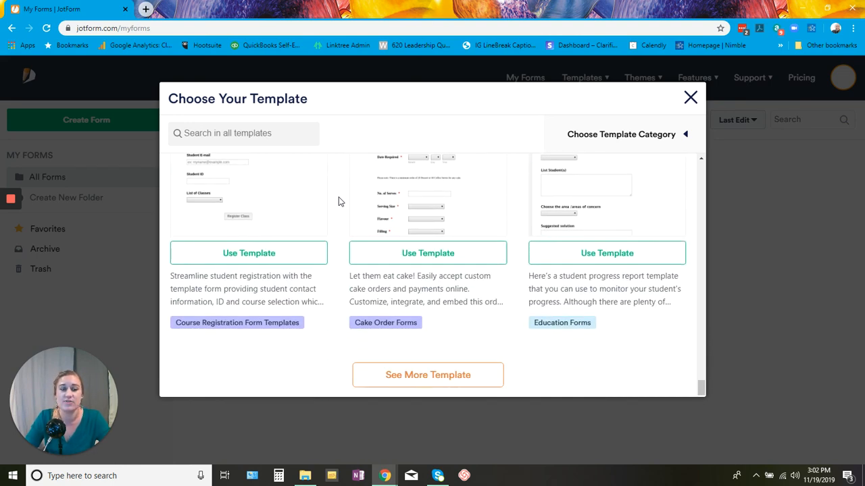
scroll(340, 200, "down", 5)
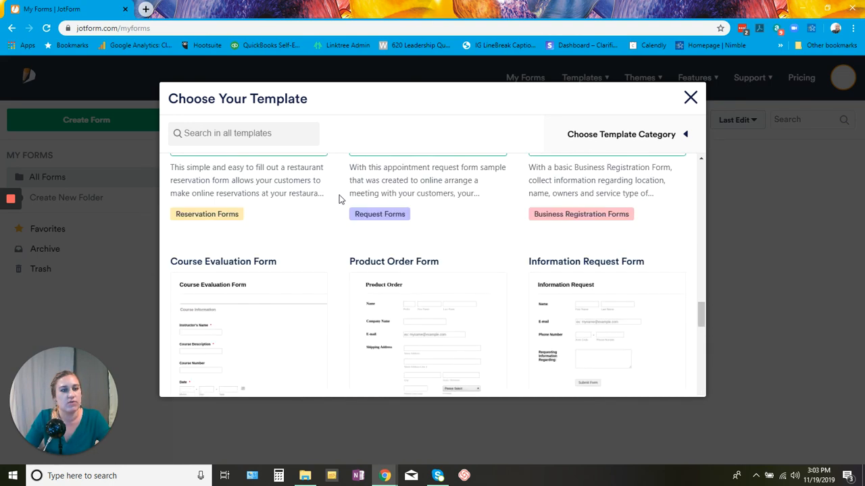
- Search all form templates for "contract"
left_click(274, 135)
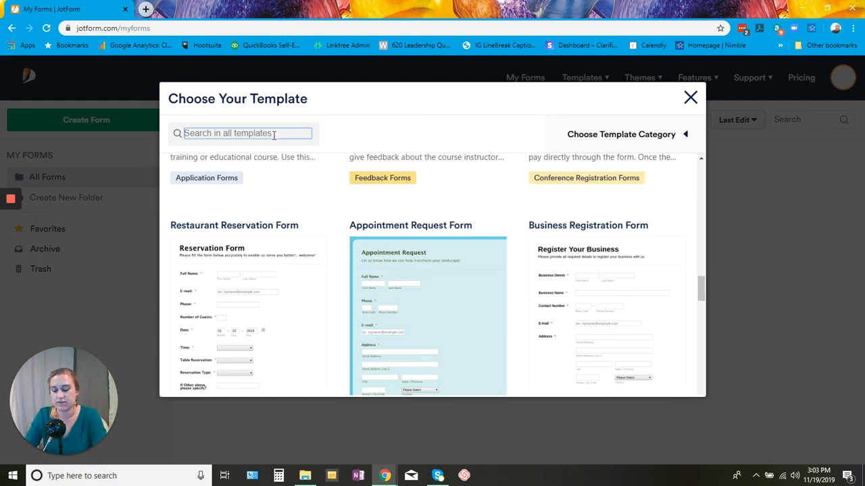
type("contracts")
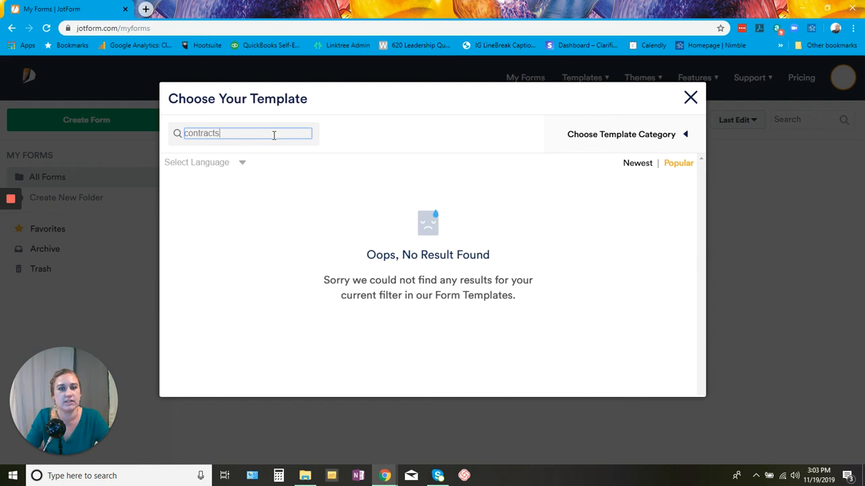
key("BackSpace")
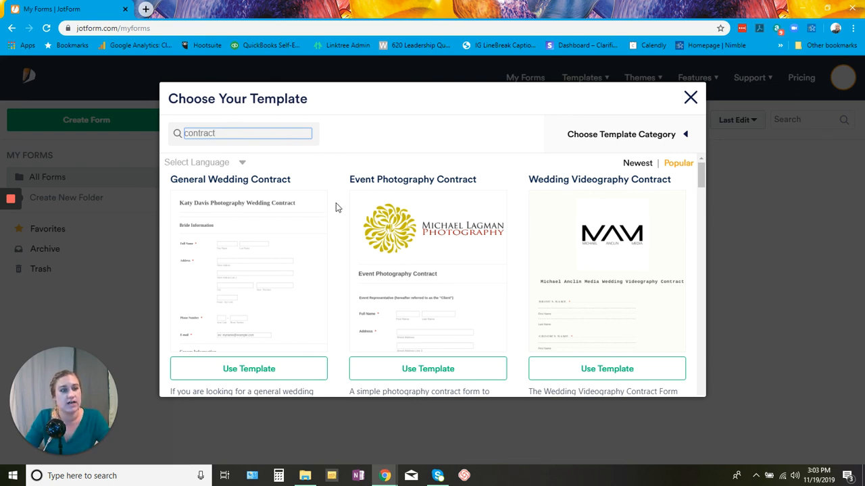
- Look through the contract templates in the search results for a suitable one
scroll(336, 205, "down", 3)
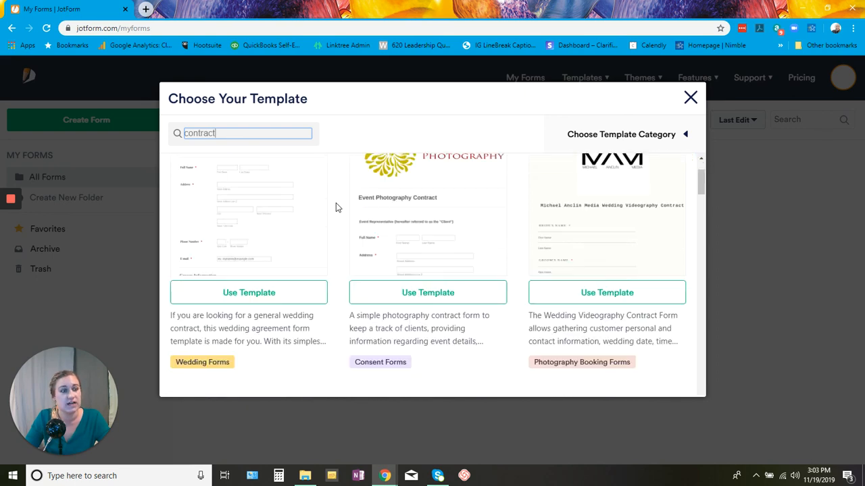
scroll(337, 206, "down", 2)
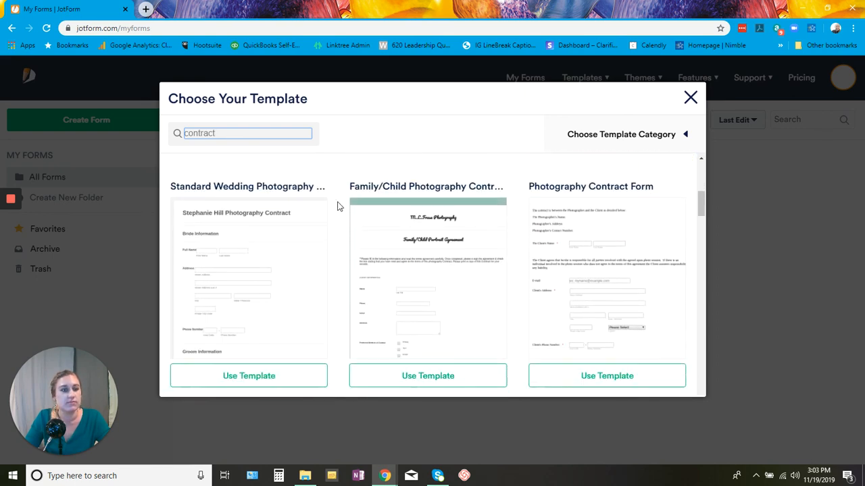
scroll(339, 206, "down", 4)
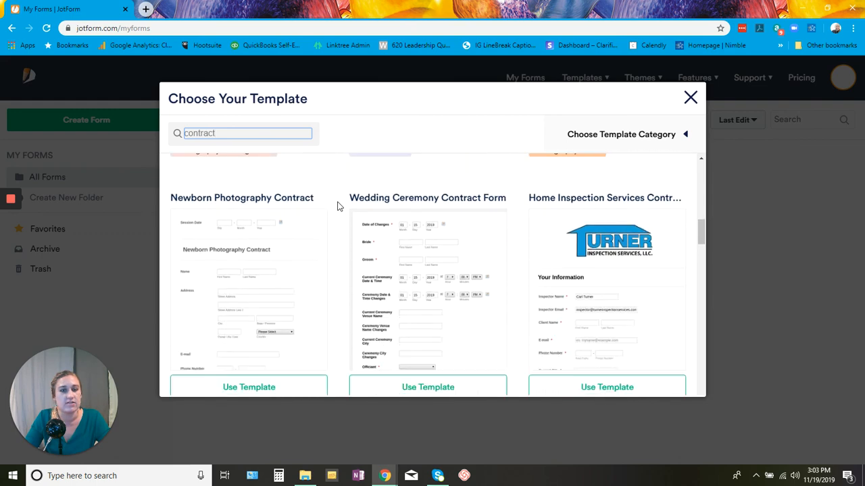
scroll(337, 206, "down", 1)
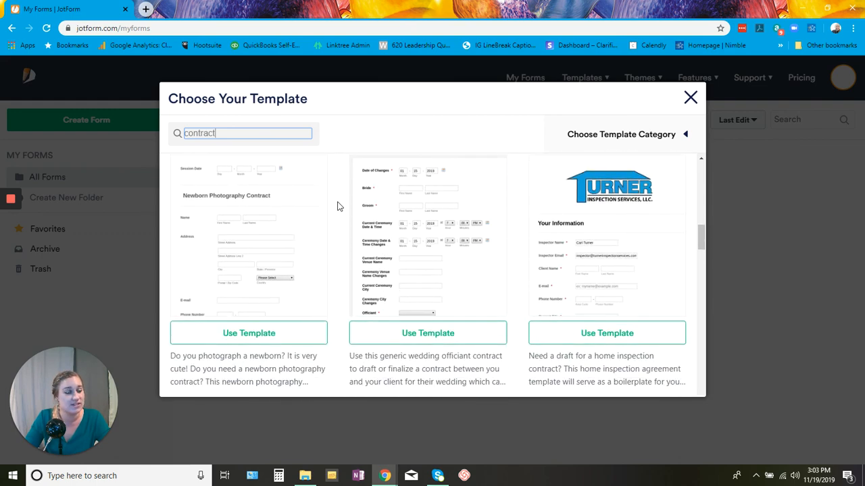
scroll(338, 206, "up", 1)
scroll(338, 206, "down", 2)
scroll(339, 206, "down", 3)
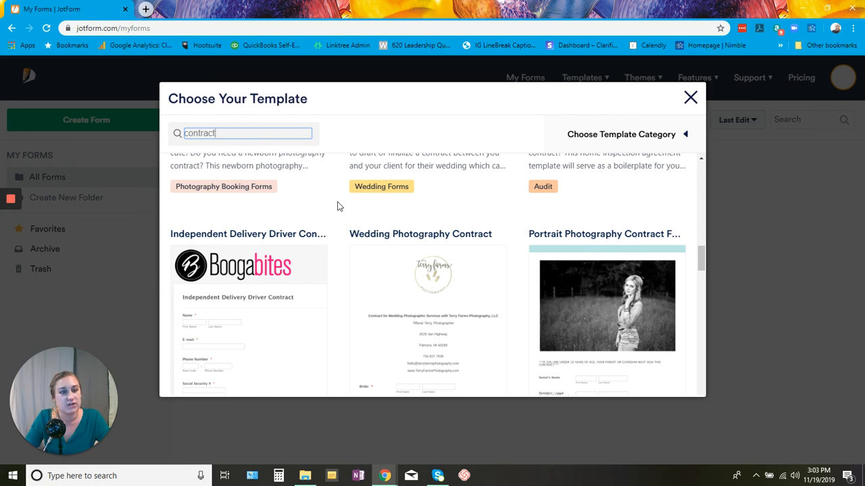
scroll(339, 206, "down", 1)
scroll(337, 206, "down", 4)
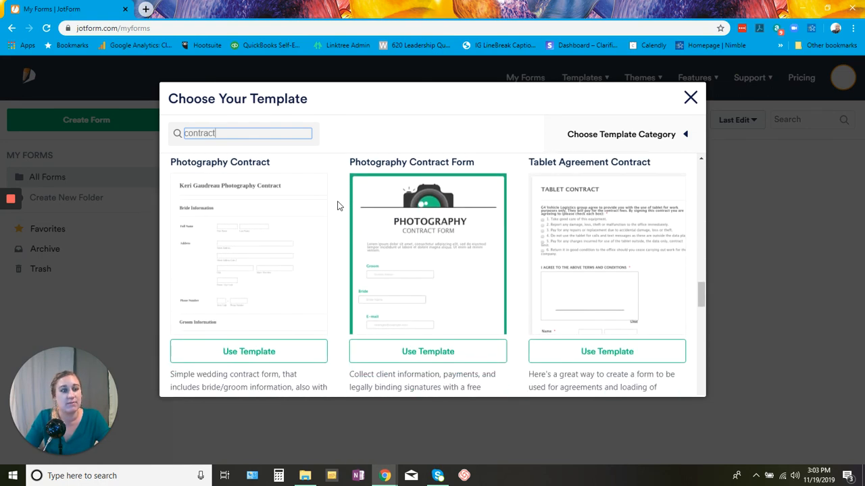
scroll(338, 206, "down", 4)
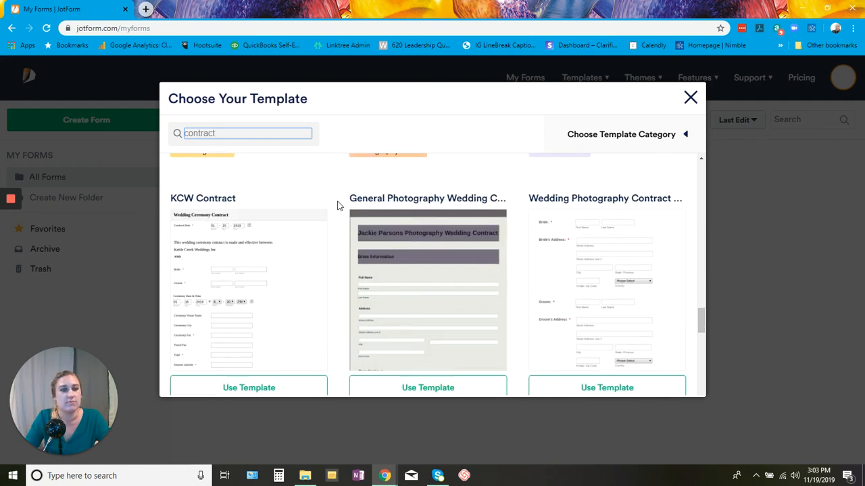
scroll(337, 206, "down", 4)
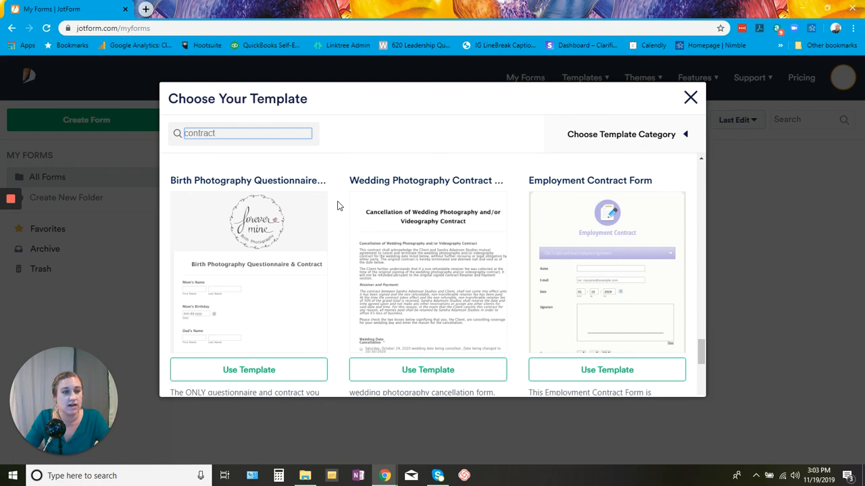
scroll(338, 206, "down", 4)
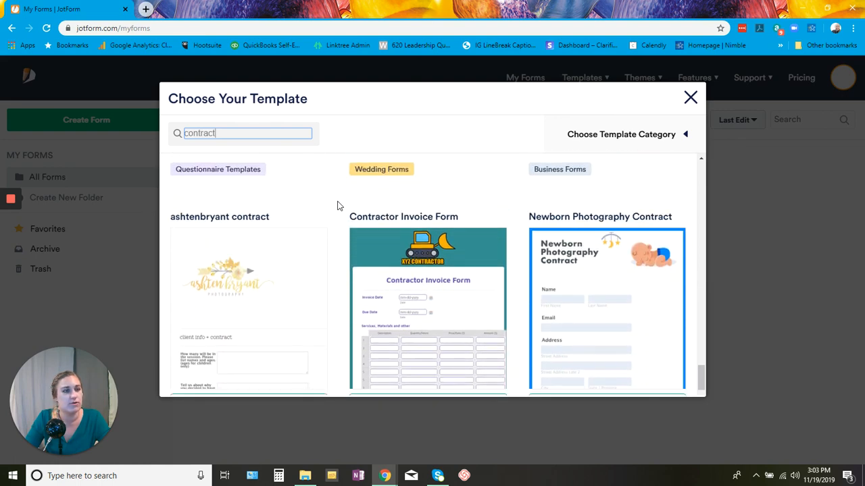
scroll(338, 206, "down", 3)
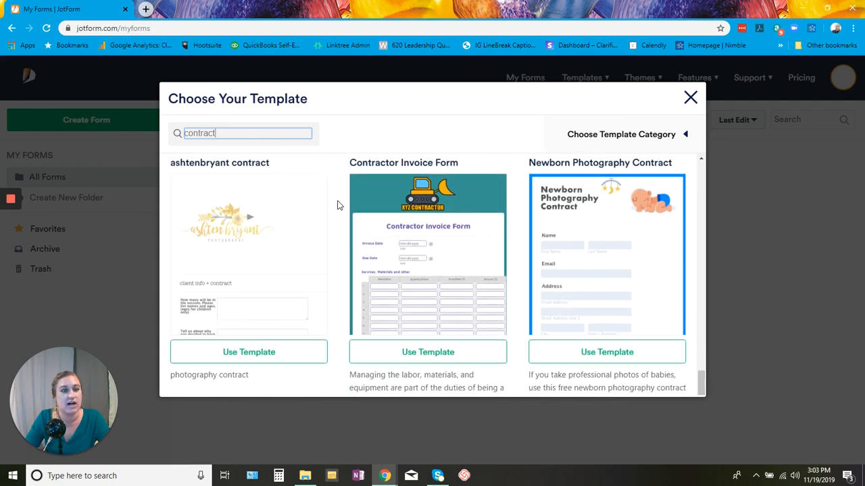
scroll(338, 206, "down", 3)
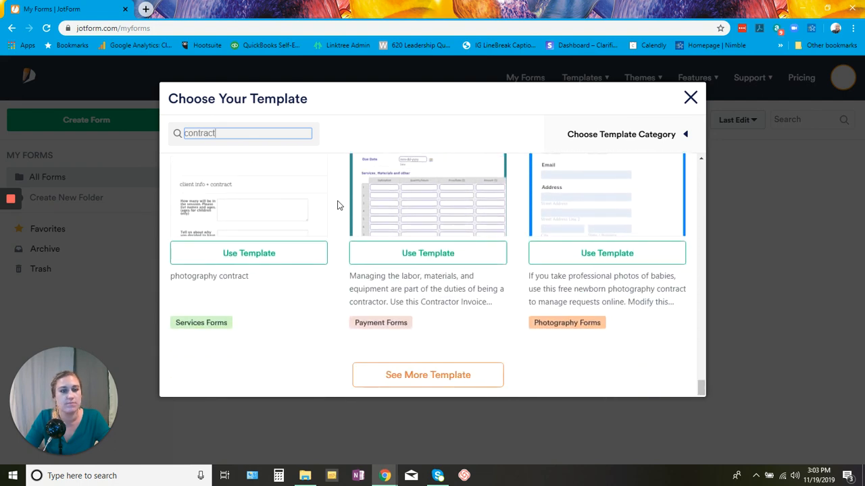
- Load more contract templates and examine the additional ones
left_click(422, 380)
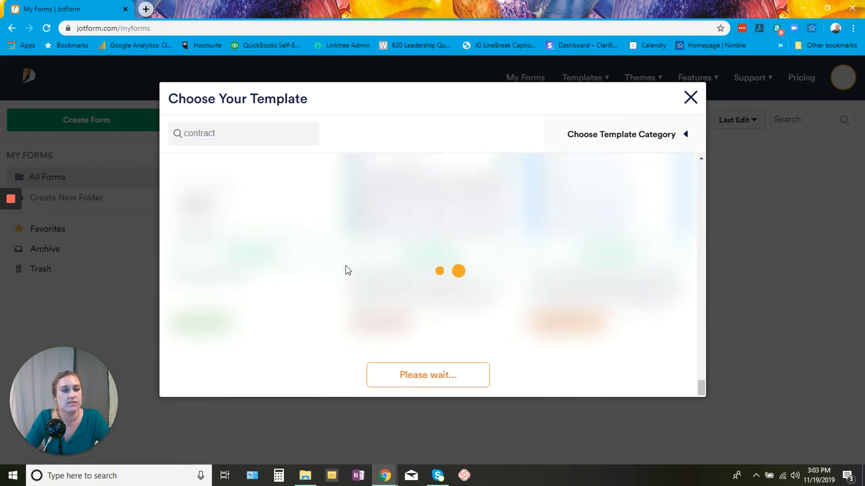
scroll(333, 250, "down", 2)
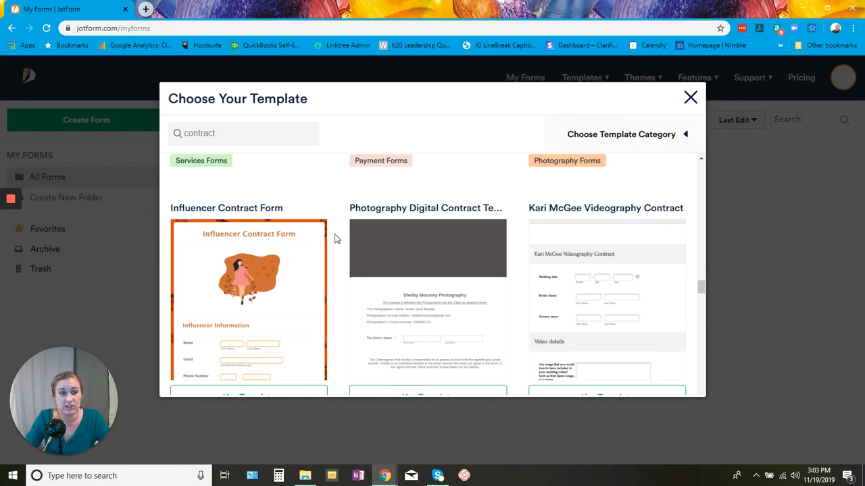
scroll(336, 237, "down", 3)
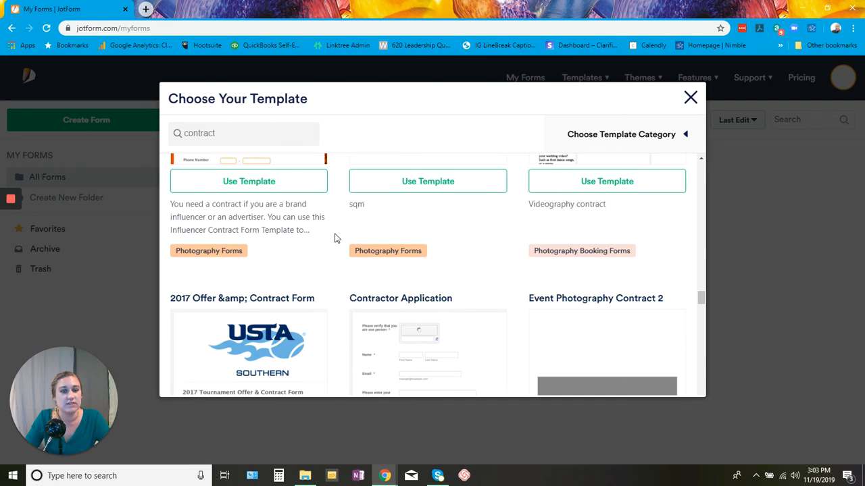
scroll(335, 238, "down", 2)
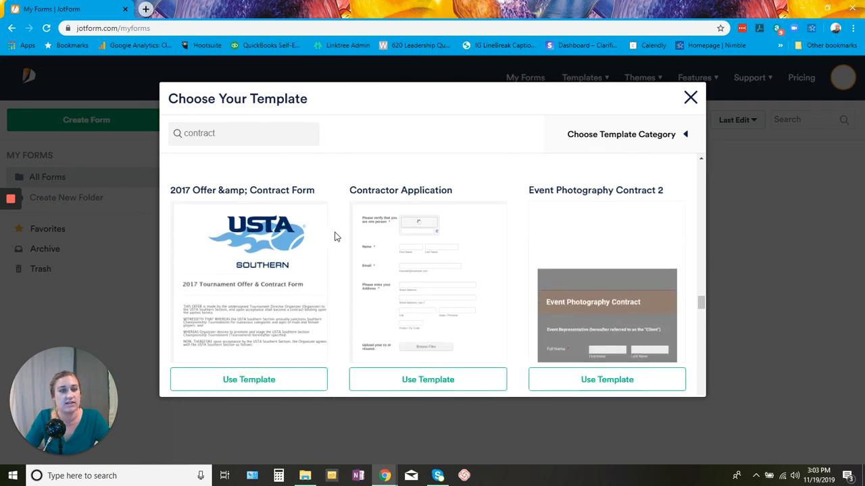
- Examine the rest of the loaded contract templates through to the end of the list for a suitable one
scroll(336, 236, "down", 5)
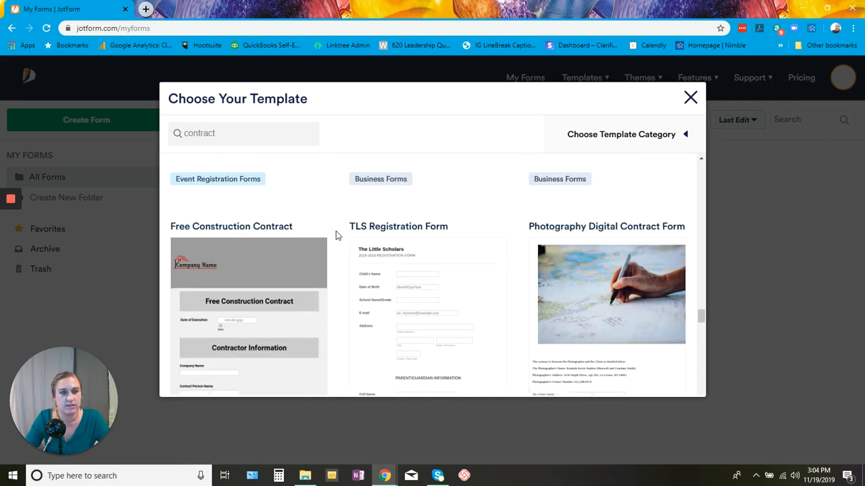
scroll(336, 235, "down", 5)
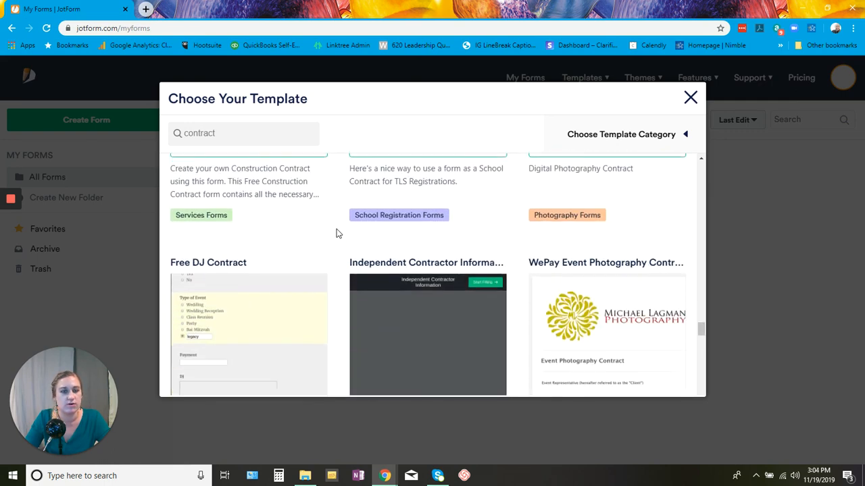
scroll(338, 233, "down", 2)
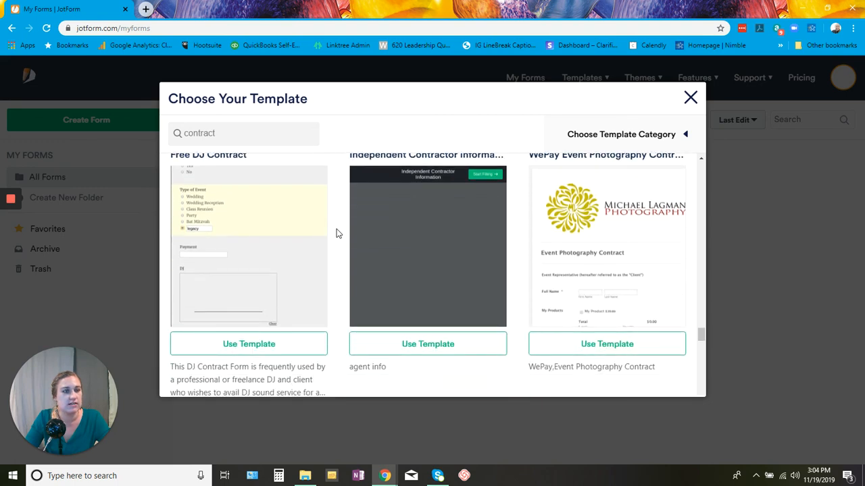
scroll(338, 233, "down", 5)
scroll(338, 233, "down", 1)
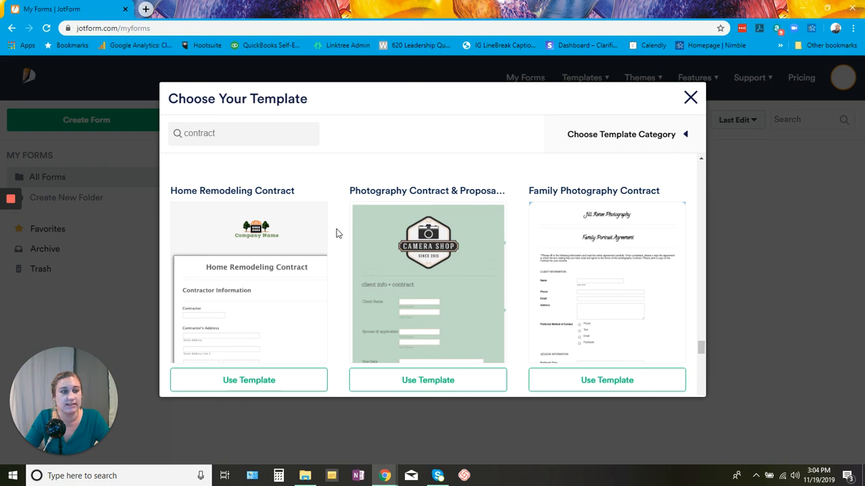
scroll(337, 234, "down", 4)
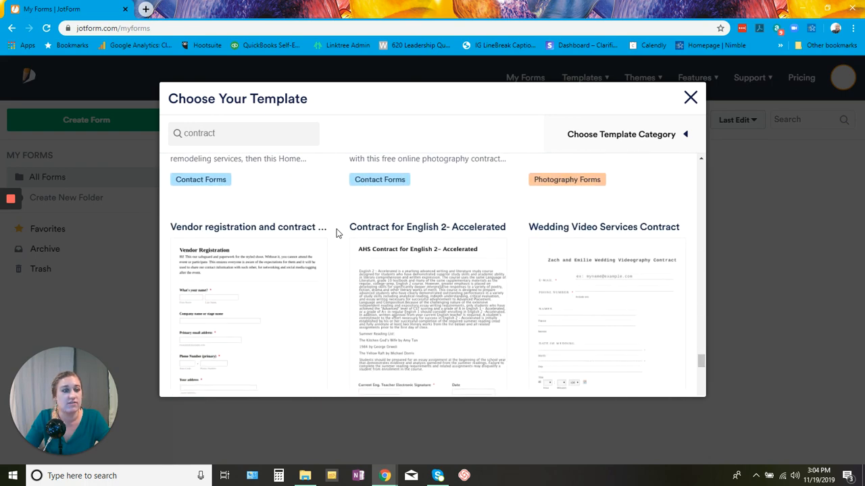
scroll(338, 234, "down", 1)
scroll(338, 234, "down", 4)
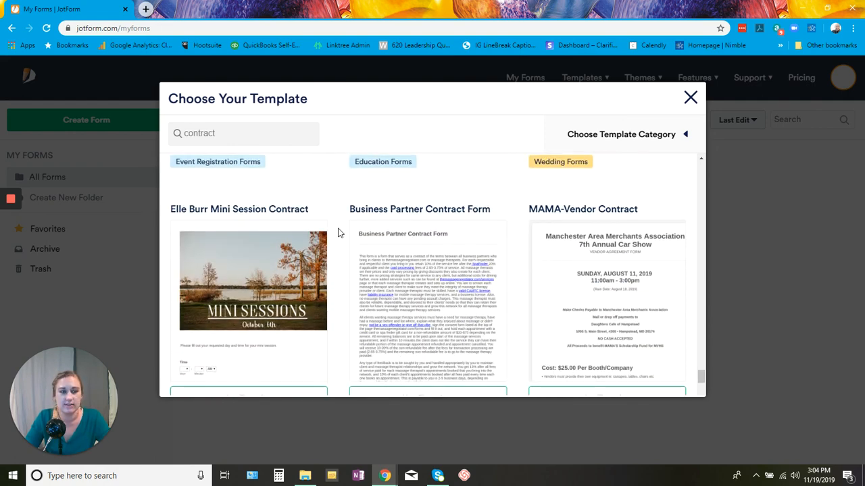
scroll(339, 233, "down", 4)
scroll(339, 233, "down", 1)
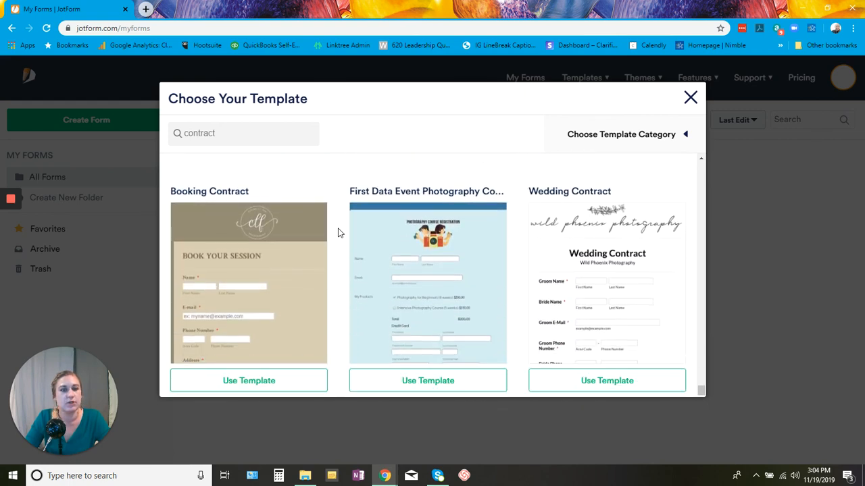
scroll(339, 233, "down", 2)
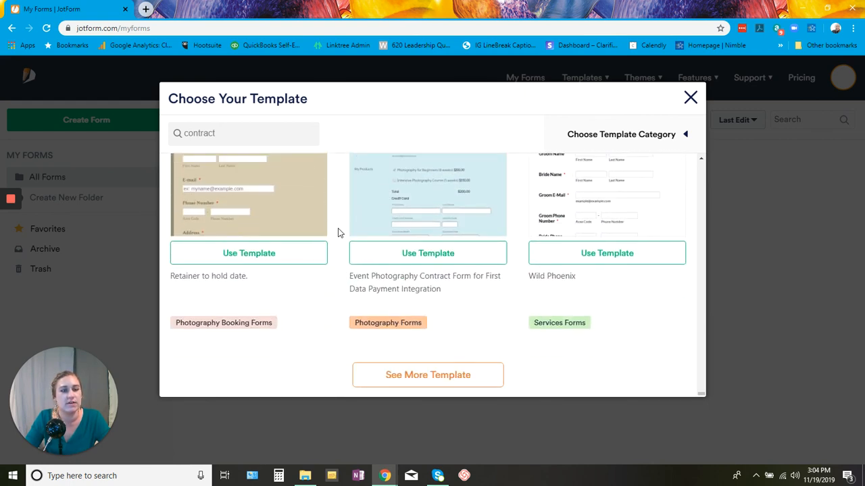
- Load another batch of contract templates and look through the newly added ones for a suitable match
left_click(386, 376)
scroll(332, 300, "down", 2)
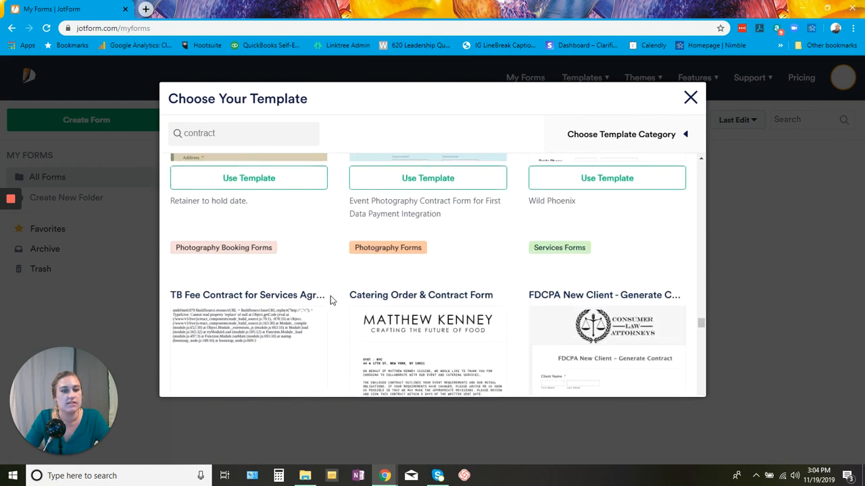
scroll(332, 299, "down", 1)
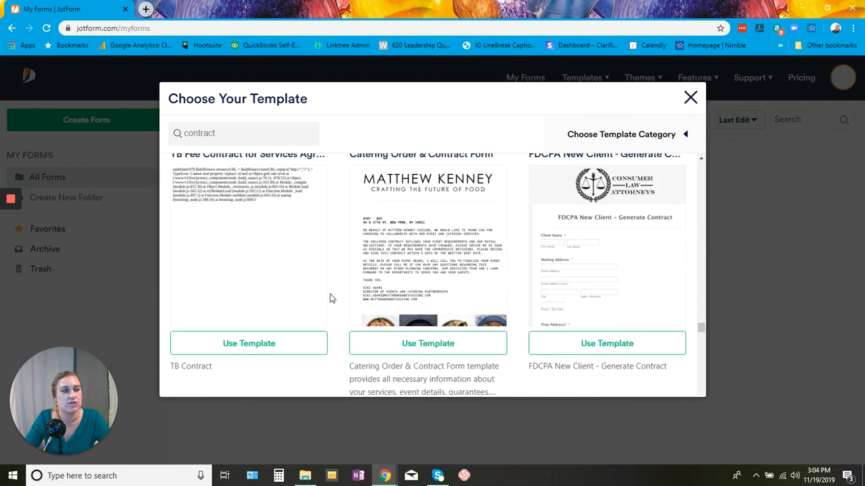
scroll(329, 292, "down", 3)
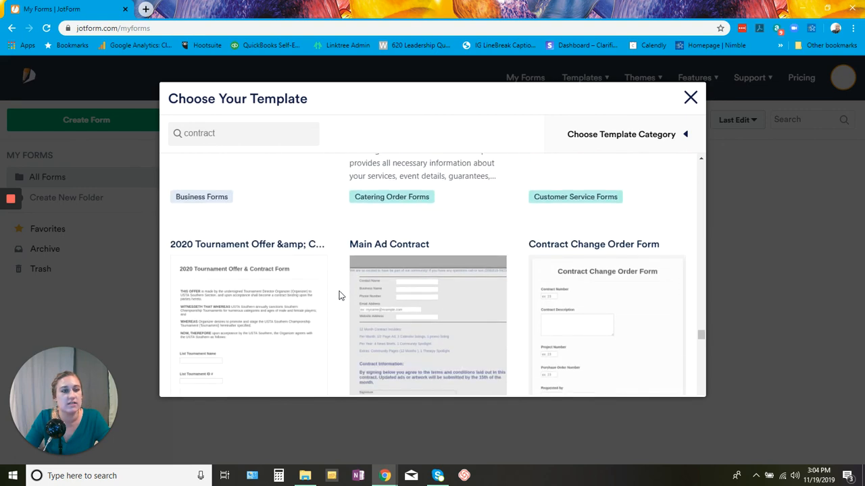
scroll(339, 295, "down", 5)
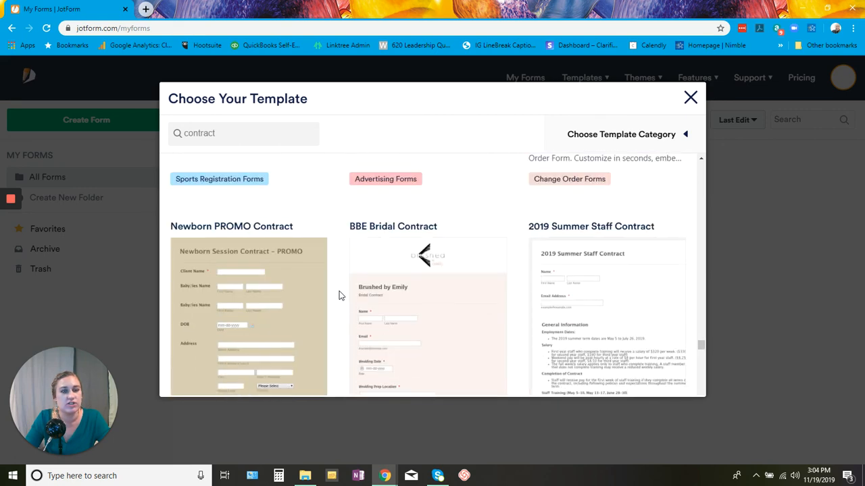
scroll(339, 295, "down", 1)
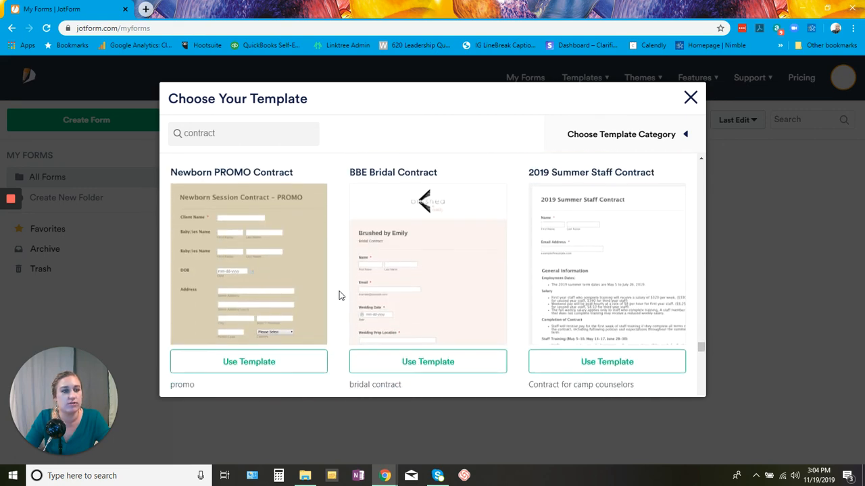
scroll(339, 295, "down", 5)
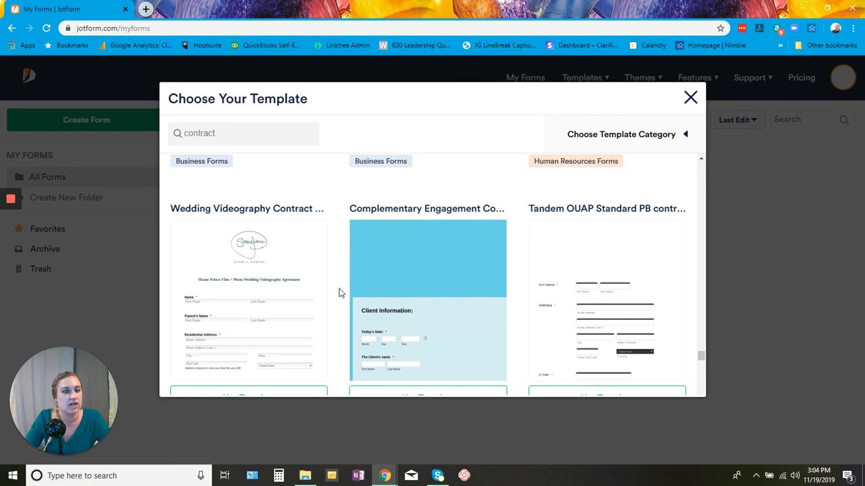
scroll(339, 292, "down", 5)
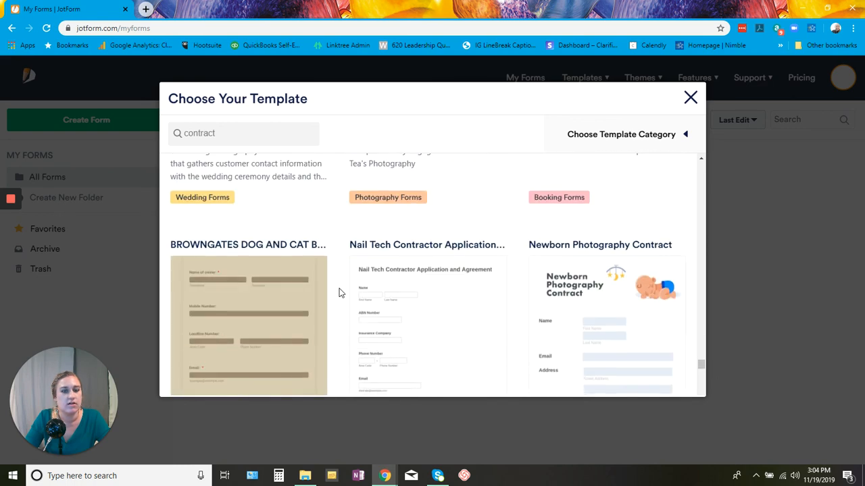
scroll(339, 291, "down", 1)
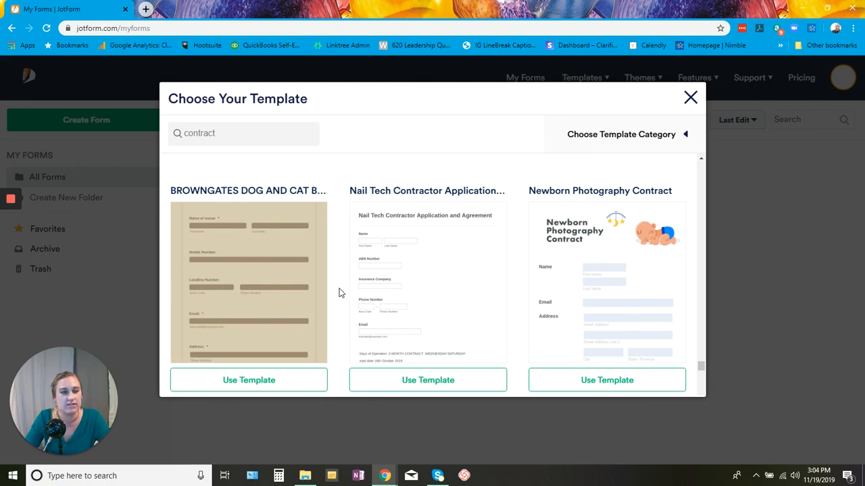
scroll(339, 291, "down", 5)
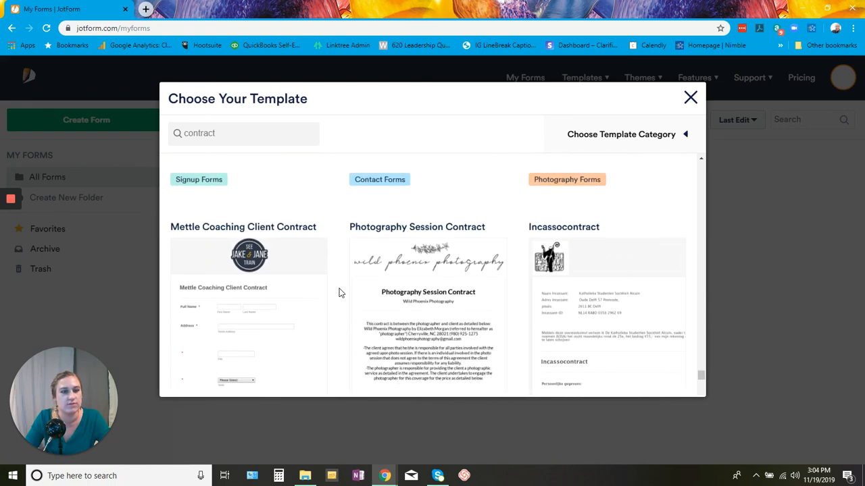
scroll(339, 292, "down", 2)
scroll(339, 292, "up", 1)
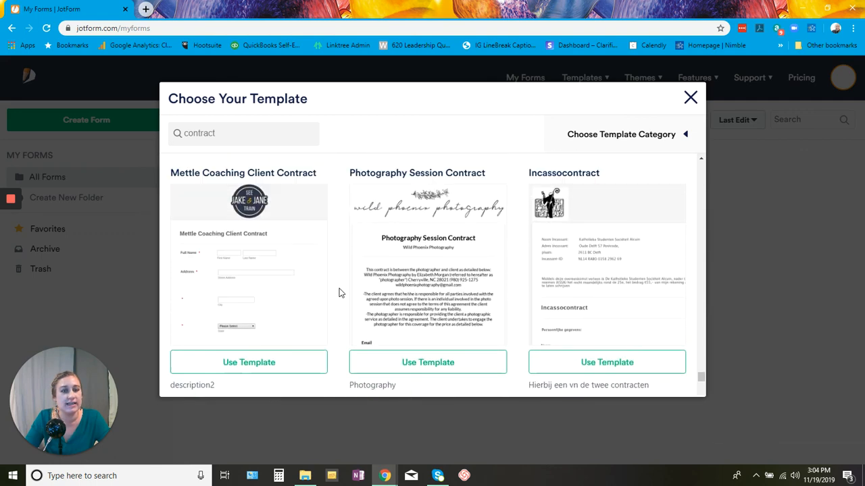
scroll(339, 292, "down", 4)
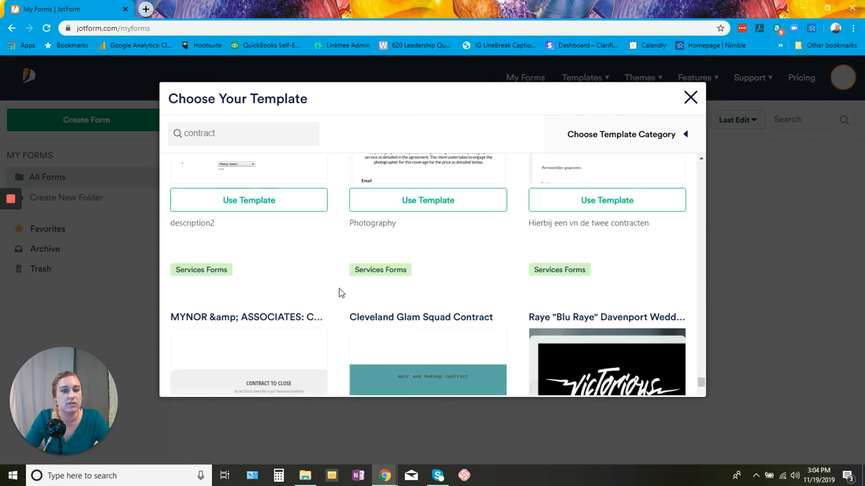
scroll(340, 292, "down", 7)
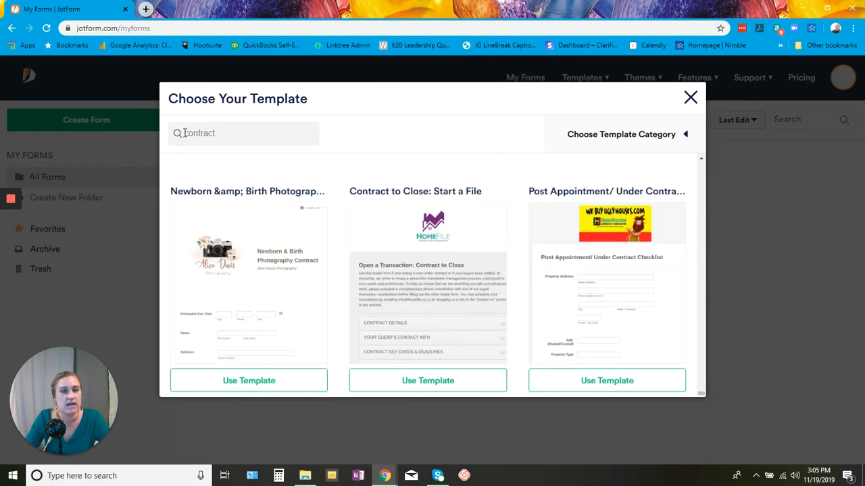
- Replace the template search term with "social media" and return to the start of the results
left_click_drag(184, 133, 215, 133)
type("socia")
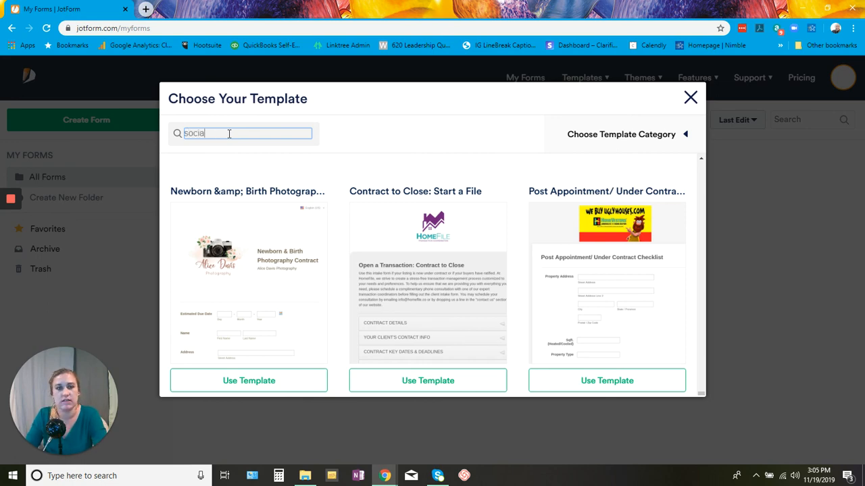
type("l media")
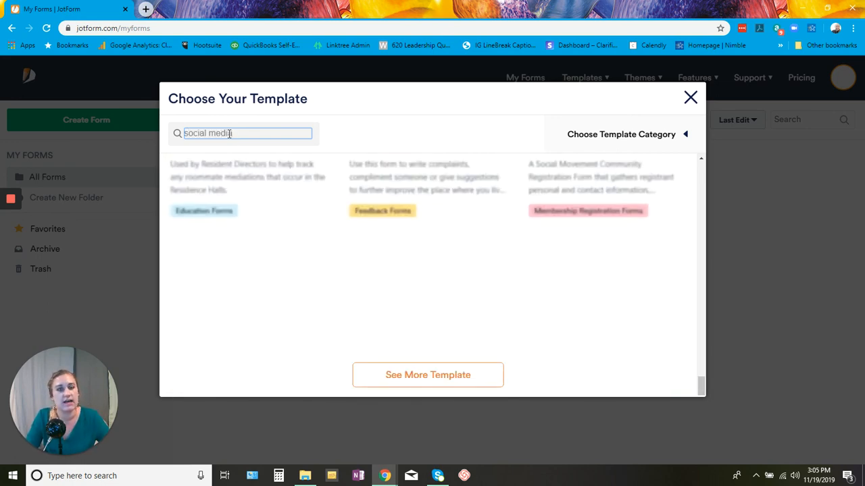
scroll(292, 295, "up", 9)
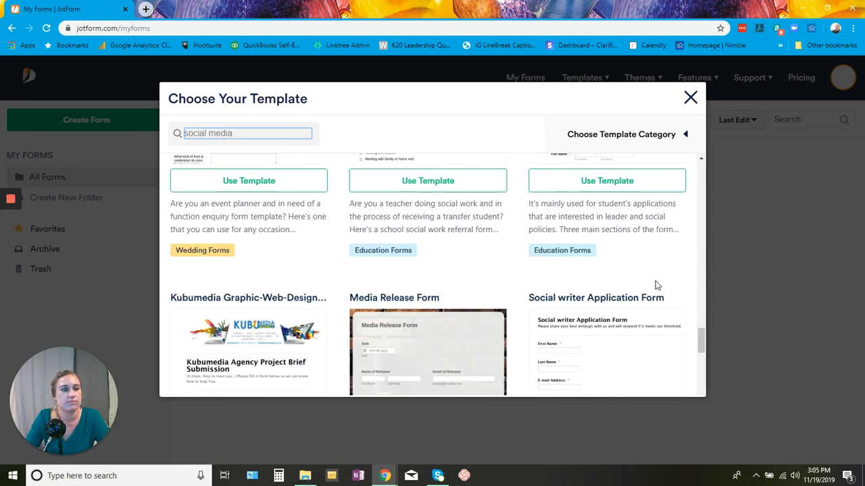
left_click_drag(701, 340, 693, 141)
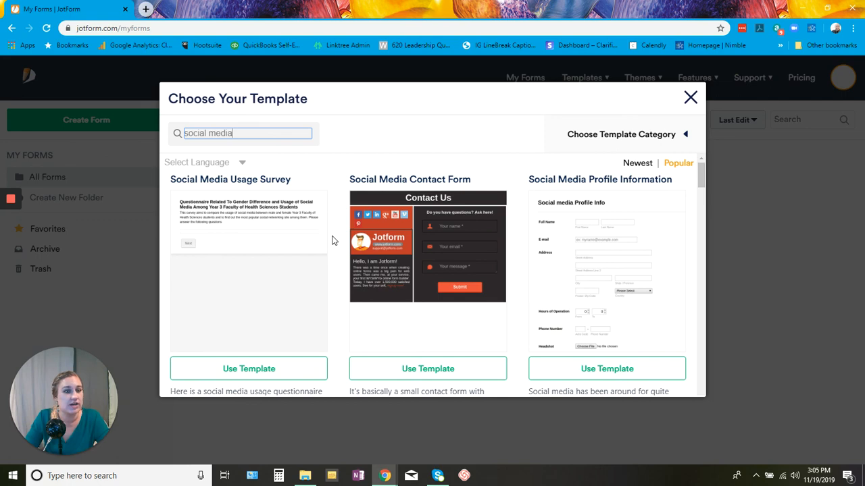
- Look through the social media form templates to see which types are offered, ending back at the first results
scroll(332, 241, "down", 4)
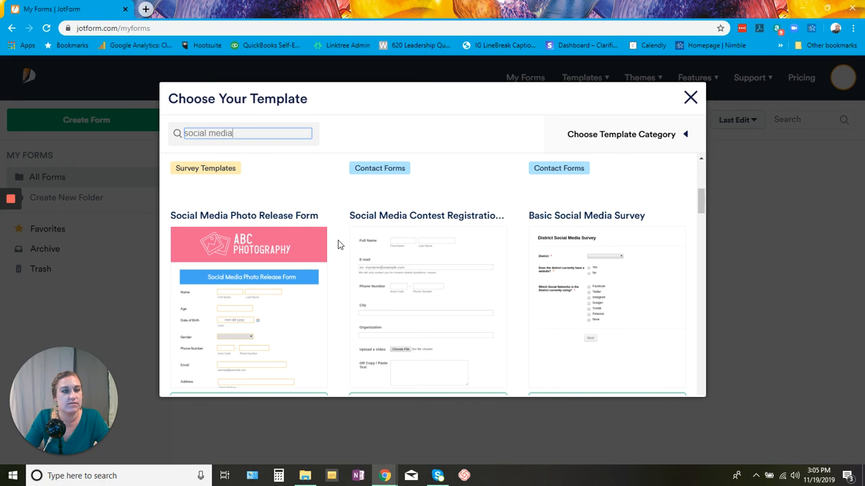
scroll(339, 245, "down", 1)
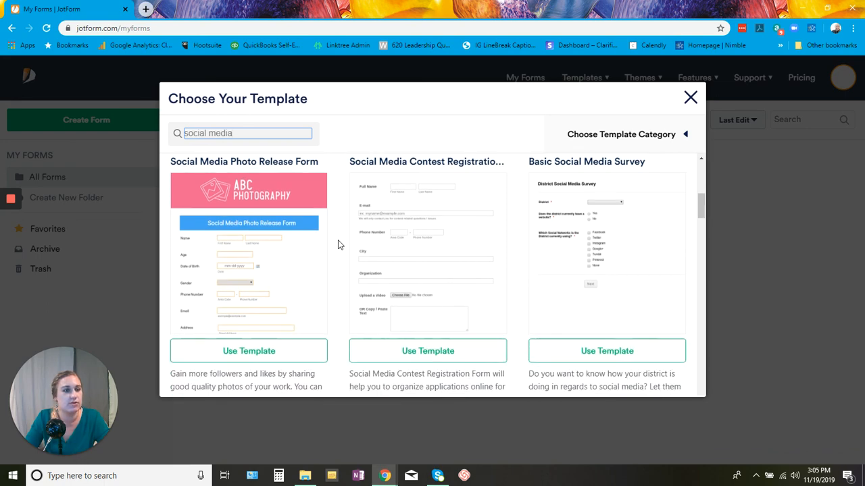
scroll(338, 244, "down", 3)
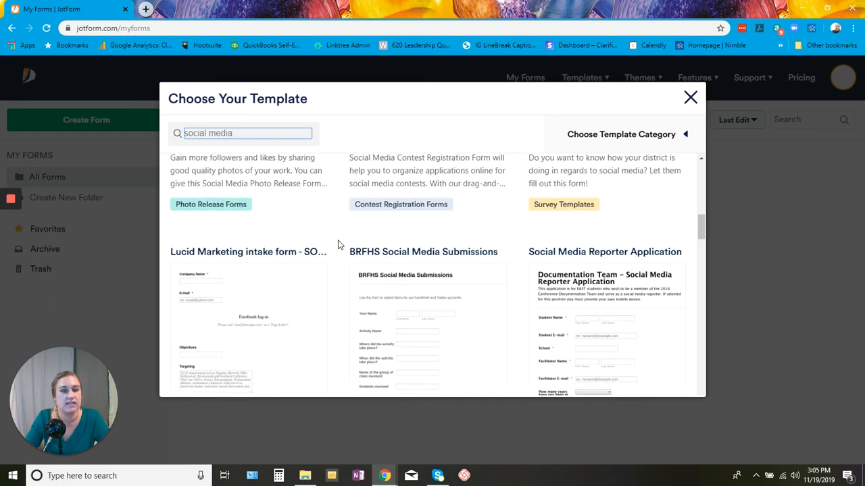
scroll(338, 244, "down", 1)
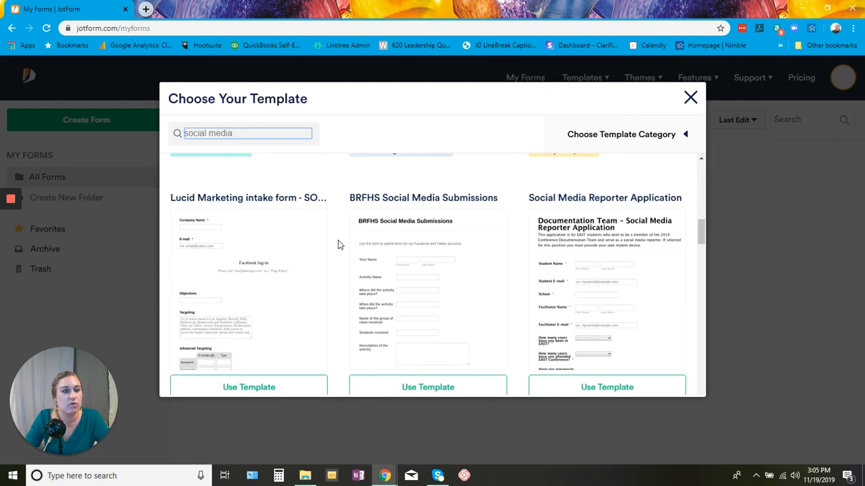
scroll(338, 245, "down", 5)
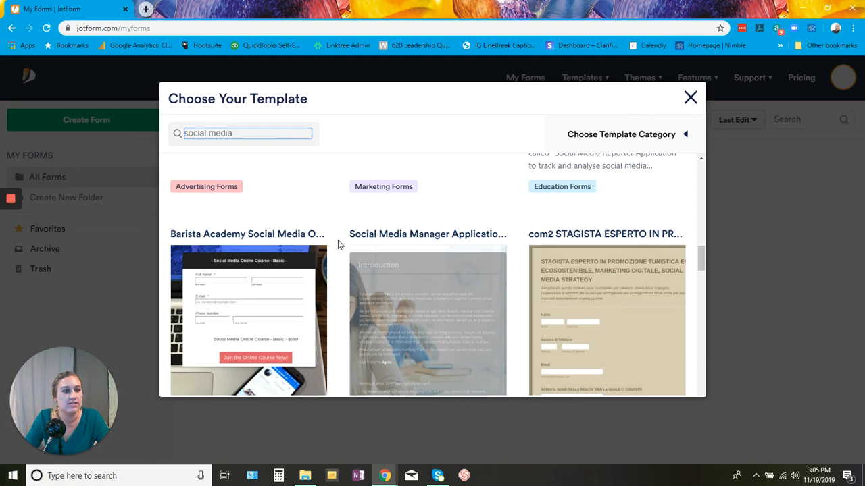
scroll(339, 244, "down", 5)
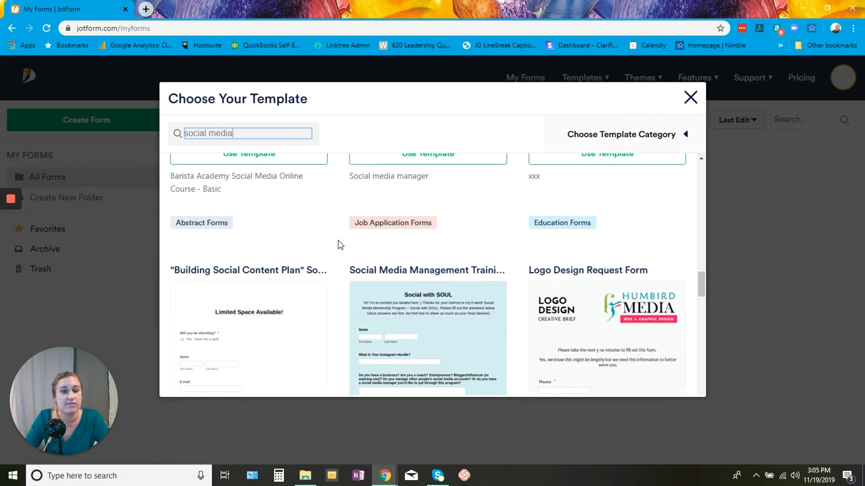
scroll(338, 245, "down", 1)
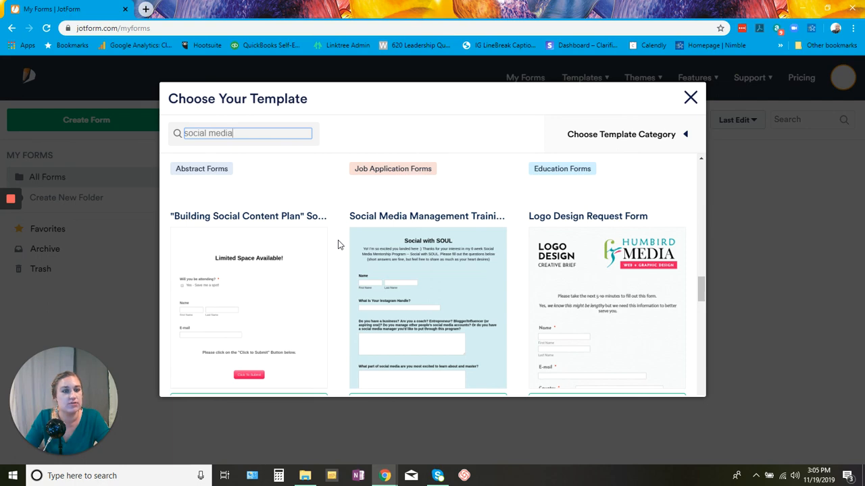
scroll(338, 244, "down", 6)
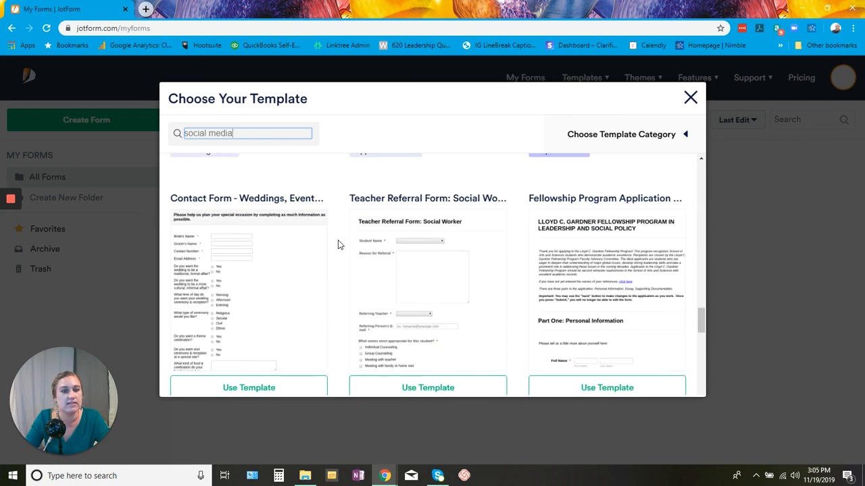
scroll(338, 245, "down", 5)
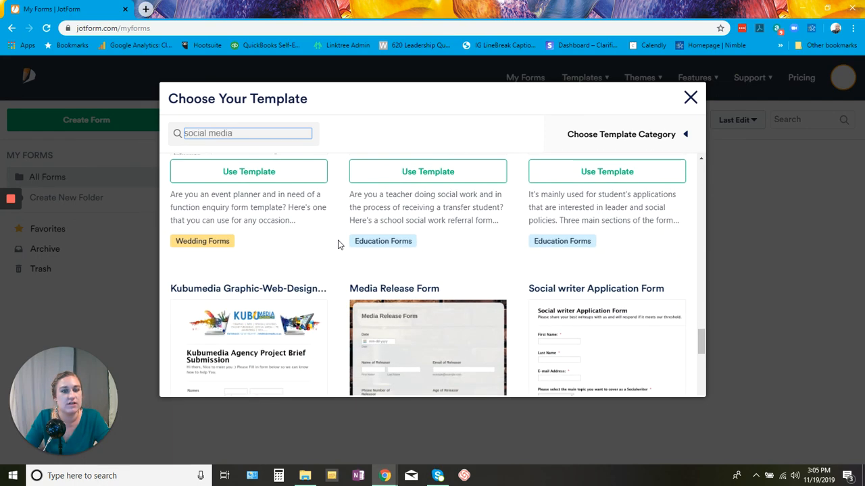
scroll(339, 245, "down", 5)
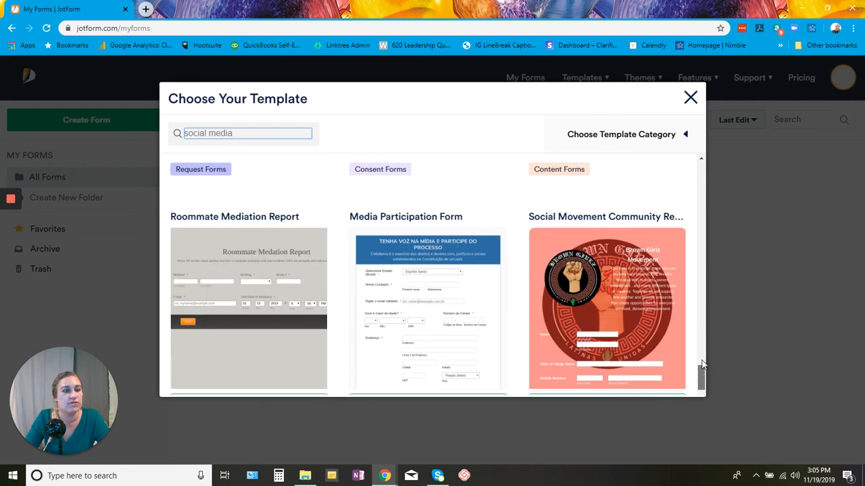
left_click_drag(702, 375, 695, 157)
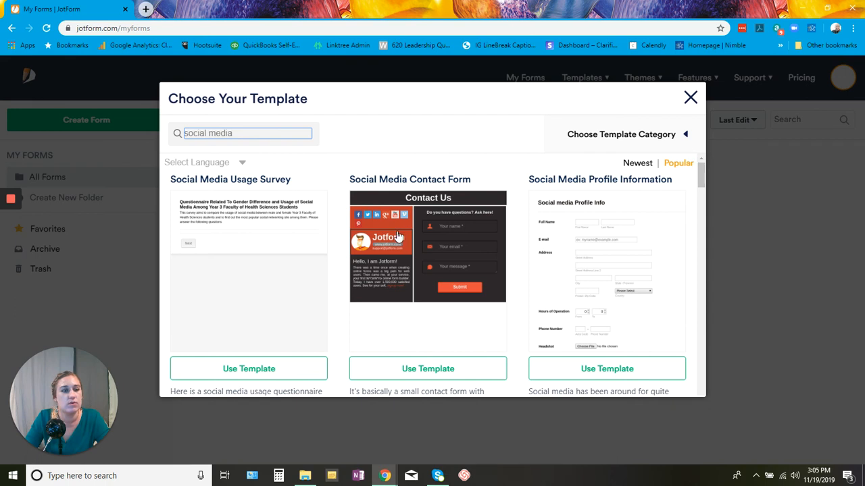
- Preview the Social Media Contact Form template, examine its full layout, and return to the template results
mouse_move(428, 324)
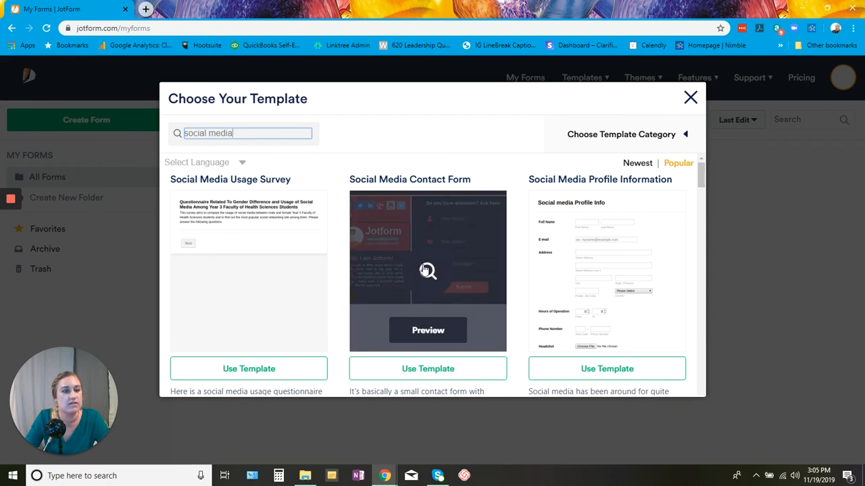
left_click(429, 333)
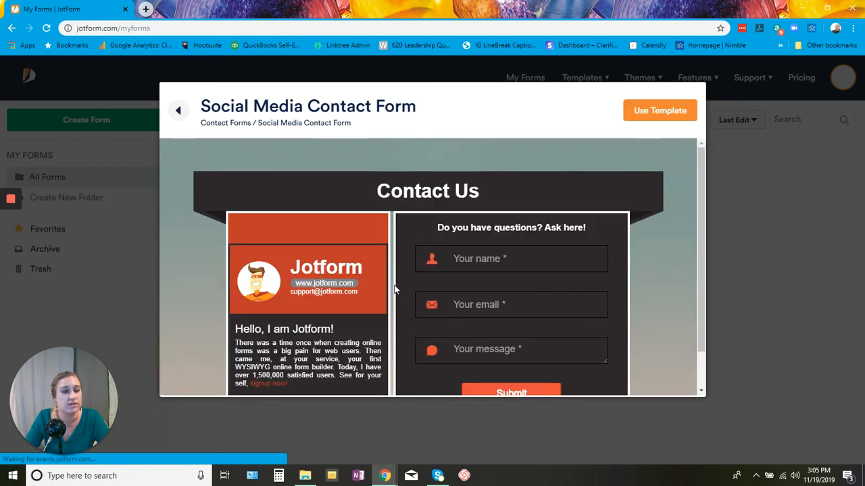
scroll(395, 287, "down", 1)
scroll(395, 288, "down", 1)
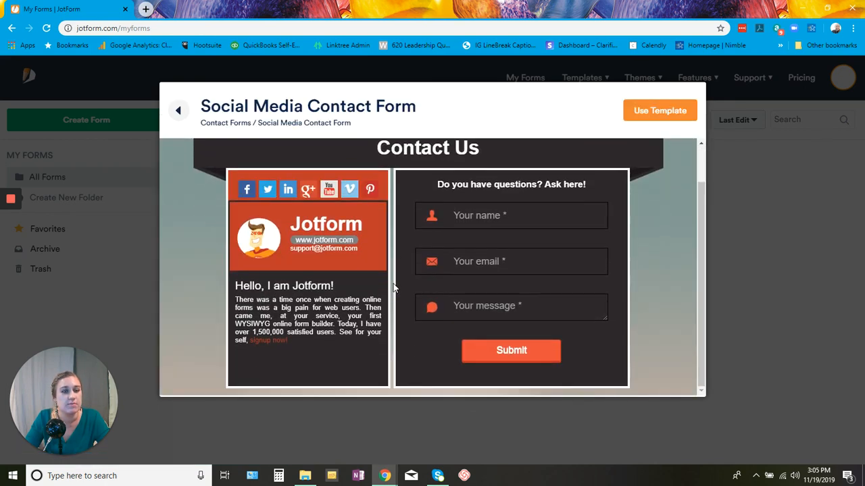
scroll(388, 277, "up", 1)
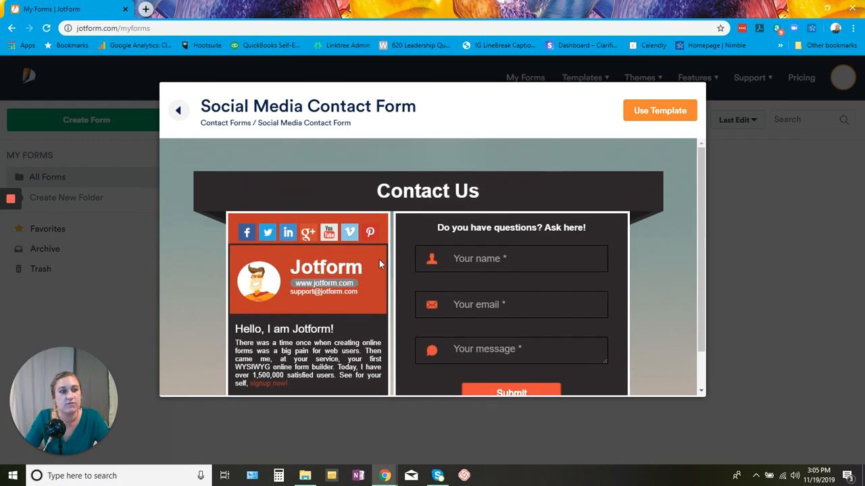
left_click(177, 109)
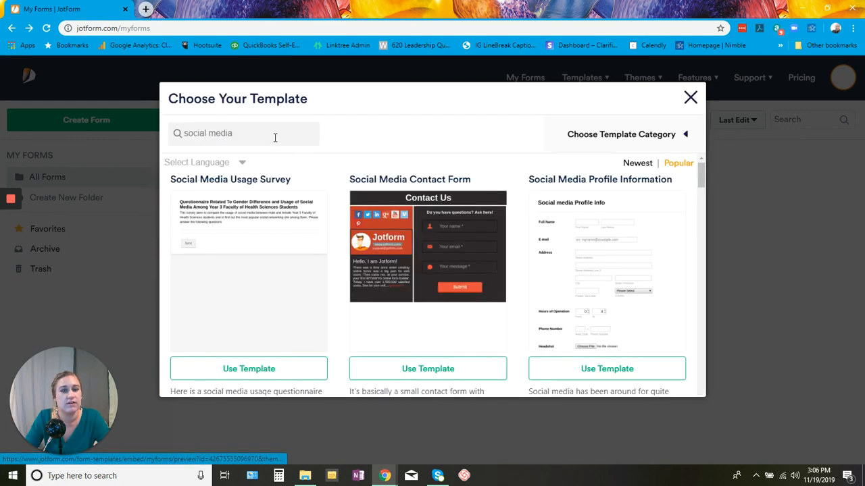
- Extend the template search term to "social media contract"
left_click(275, 137)
type("contra")
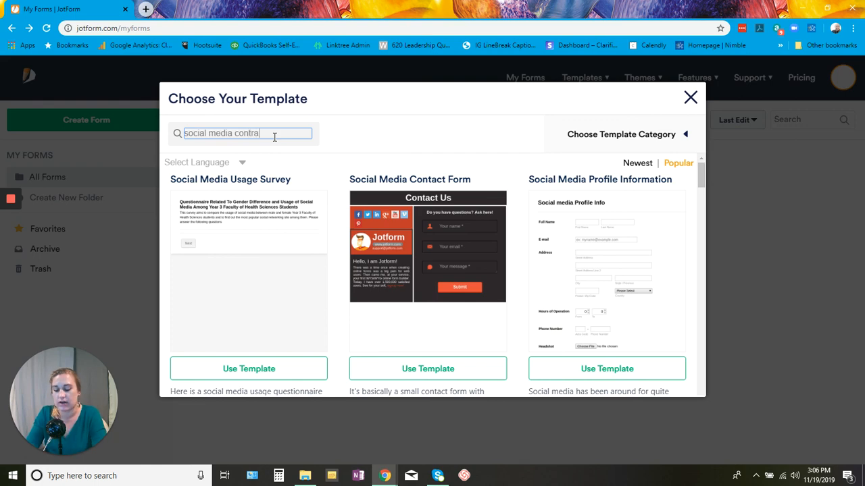
type("ct")
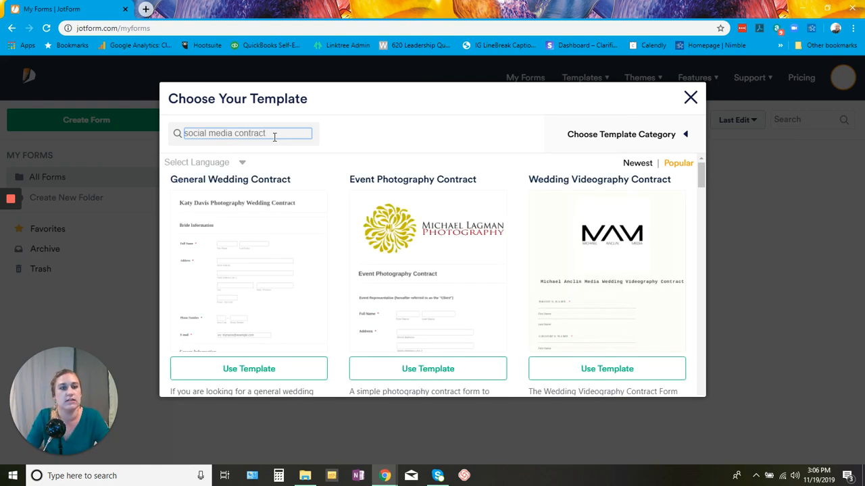
- Look through the social media contract templates to the end of the loaded list for a suitable one
scroll(334, 192, "down", 2)
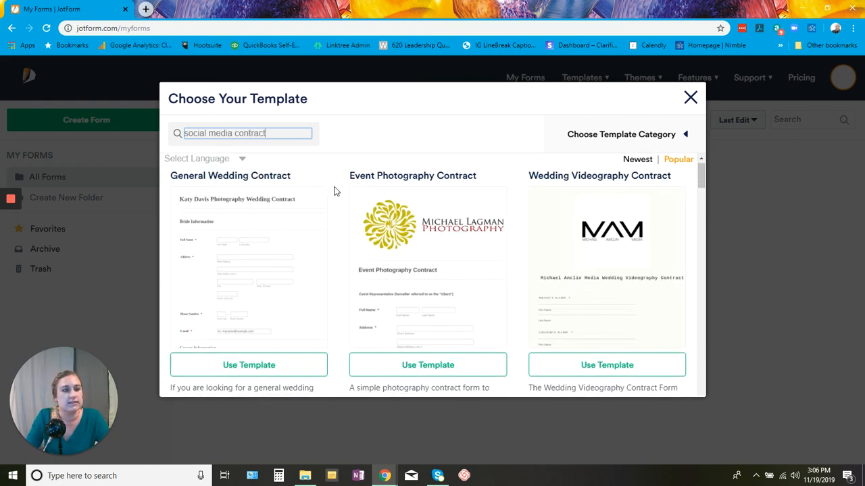
scroll(334, 192, "down", 2)
scroll(334, 192, "down", 3)
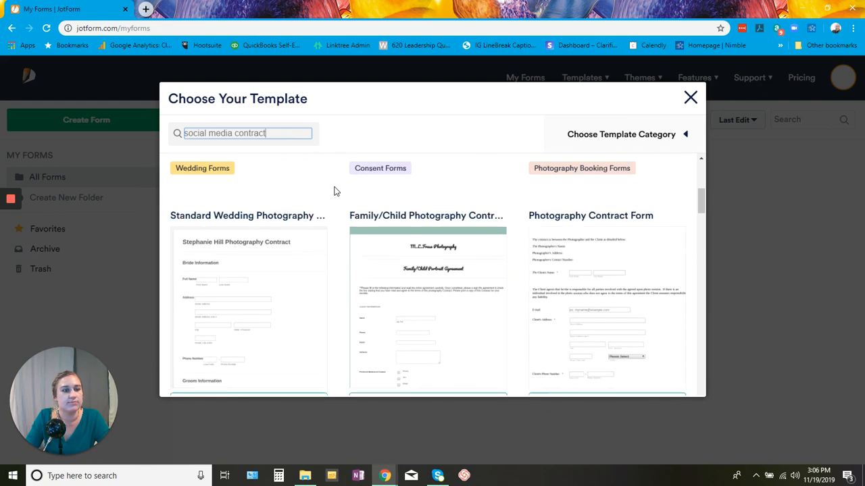
scroll(333, 192, "down", 2)
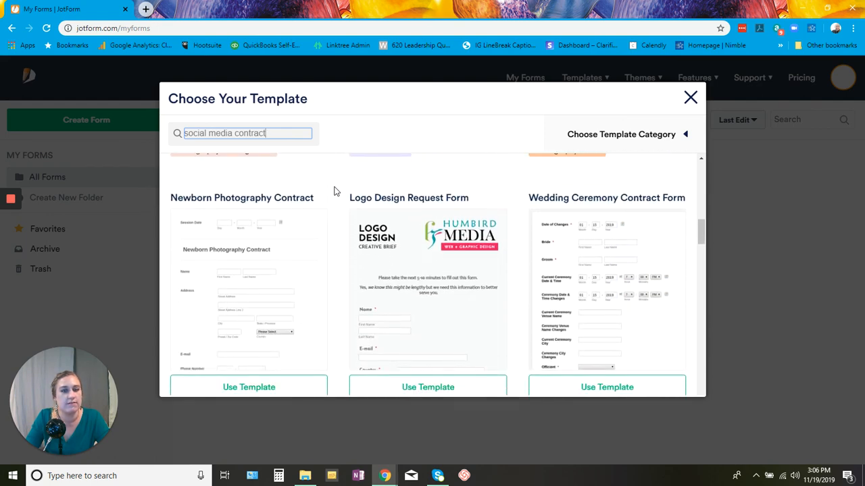
scroll(334, 192, "down", 5)
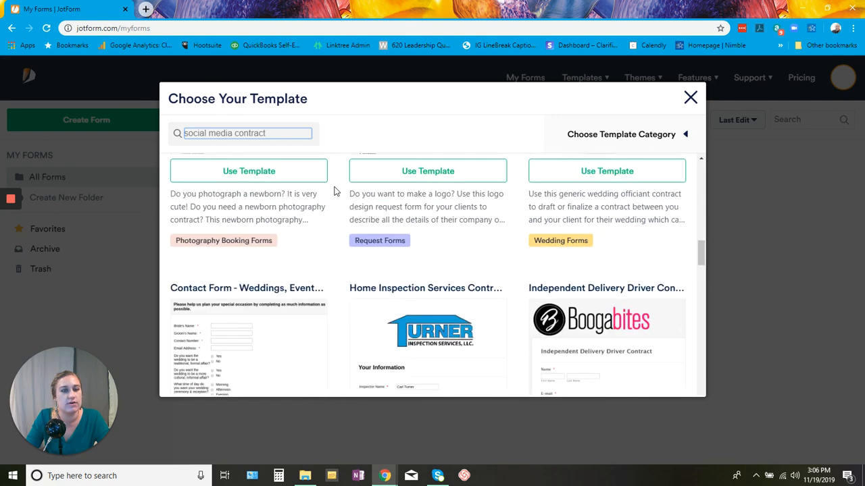
scroll(334, 192, "down", 4)
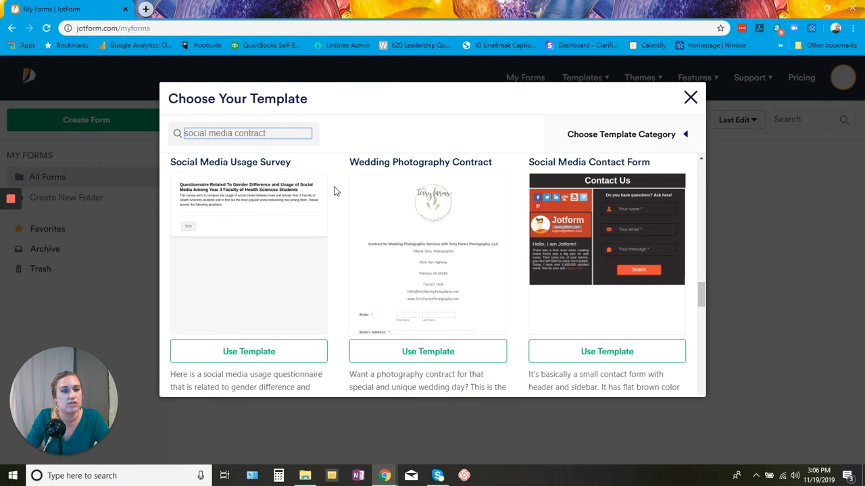
scroll(333, 192, "down", 3)
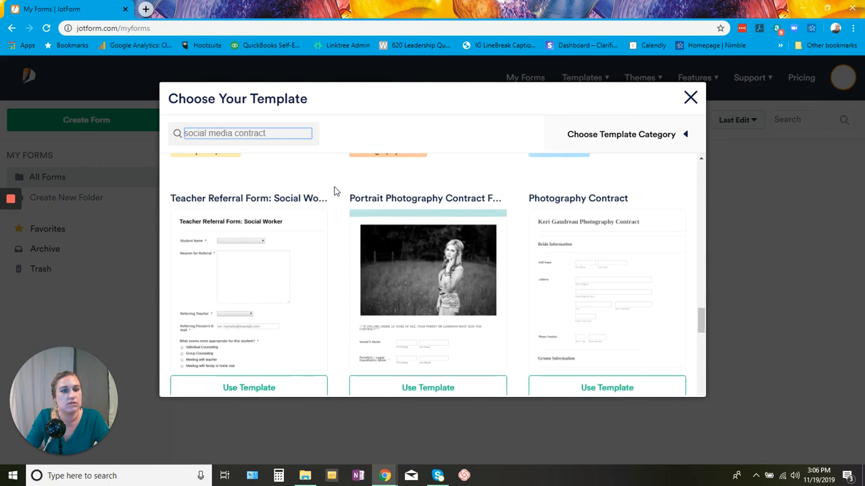
scroll(334, 192, "down", 3)
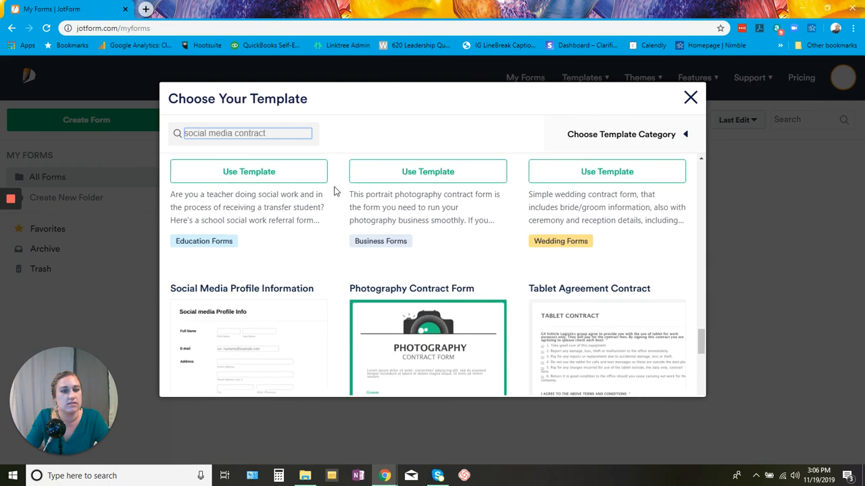
scroll(334, 192, "down", 2)
scroll(334, 191, "down", 3)
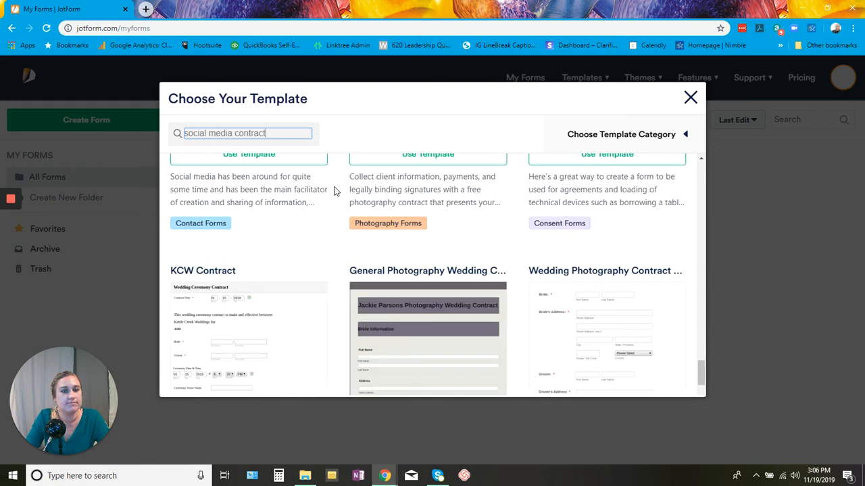
scroll(333, 191, "down", 3)
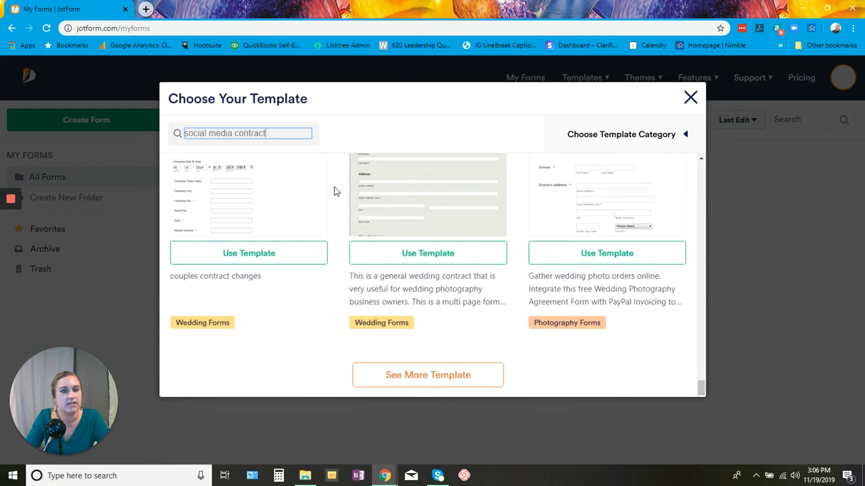
- Change the template search term to "consultant contract" and return to the start of the results
left_click_drag(273, 133, 189, 132)
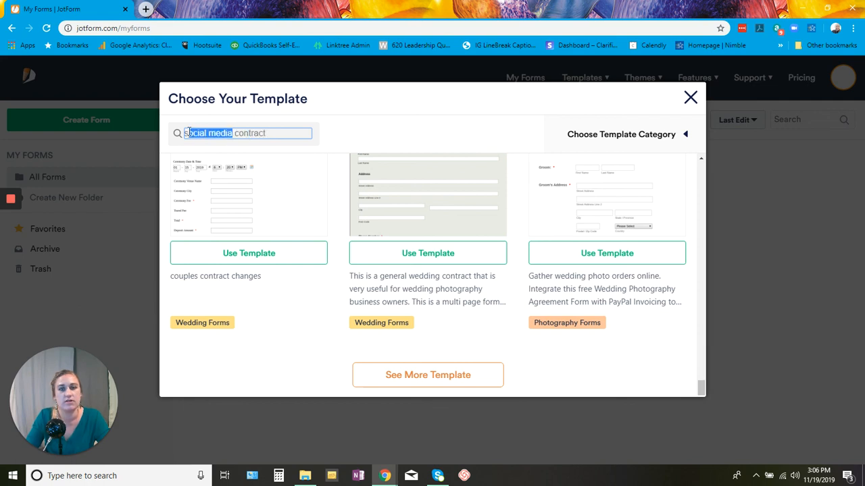
type("consult")
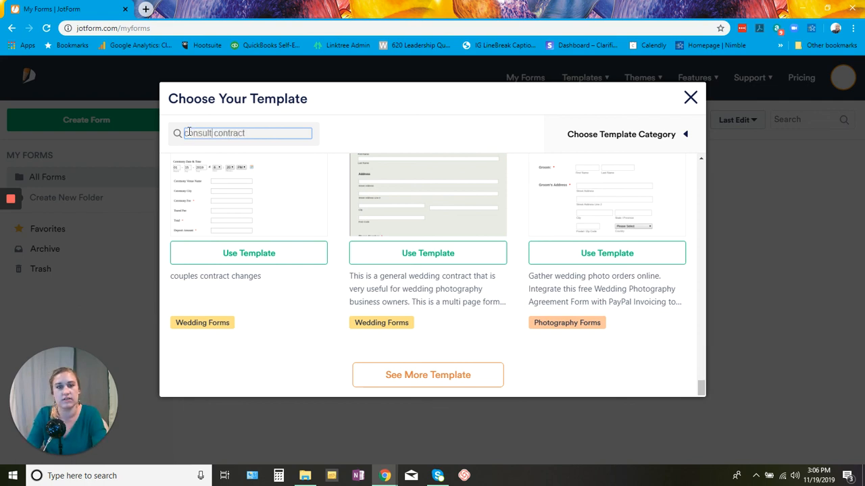
type("ant")
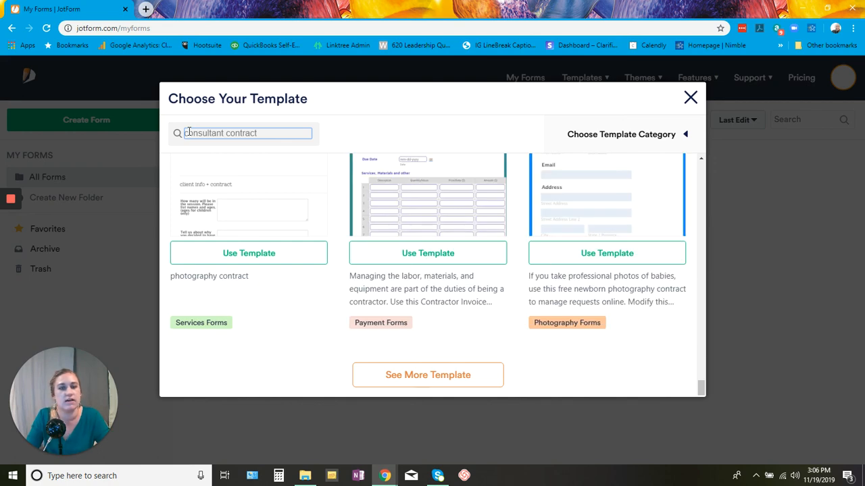
scroll(695, 286, "up", 5)
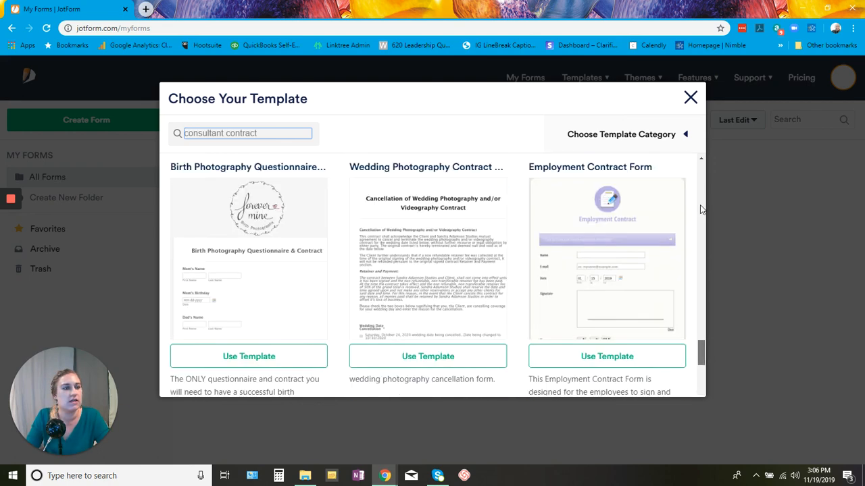
scroll(700, 210, "up", 10)
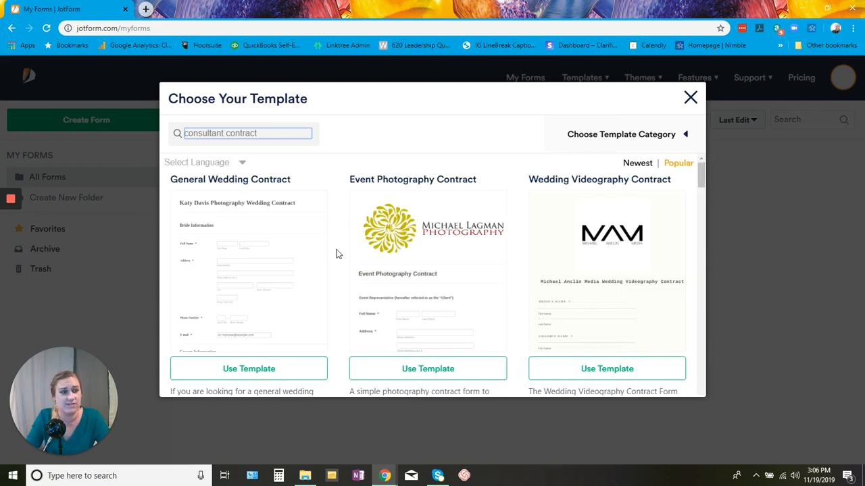
- Examine the consultant contract templates down to the last loaded row for a suitable match
scroll(335, 254, "down", 4)
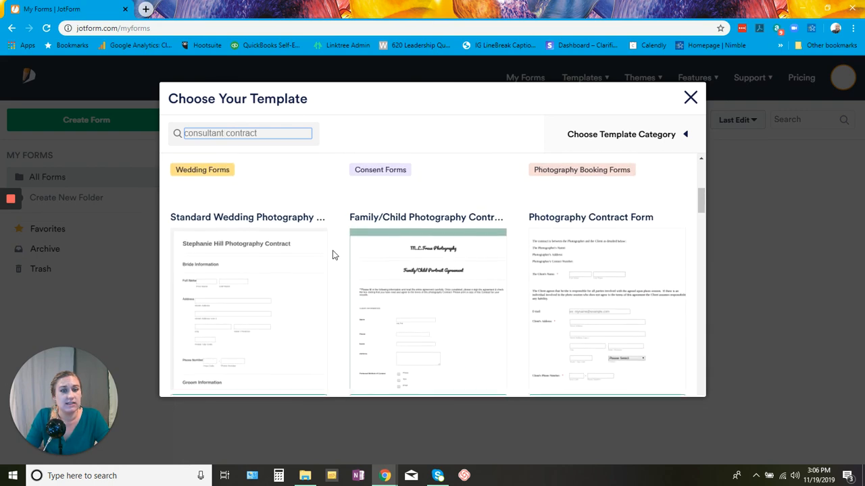
scroll(339, 251, "down", 3)
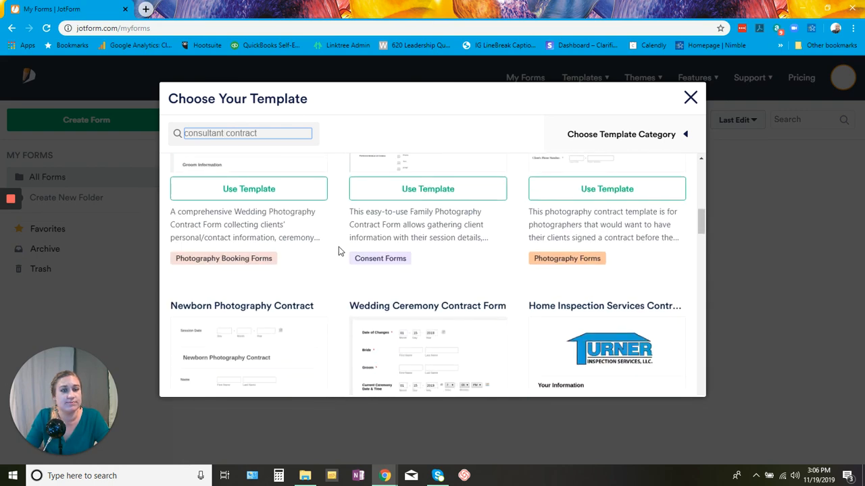
scroll(338, 251, "down", 5)
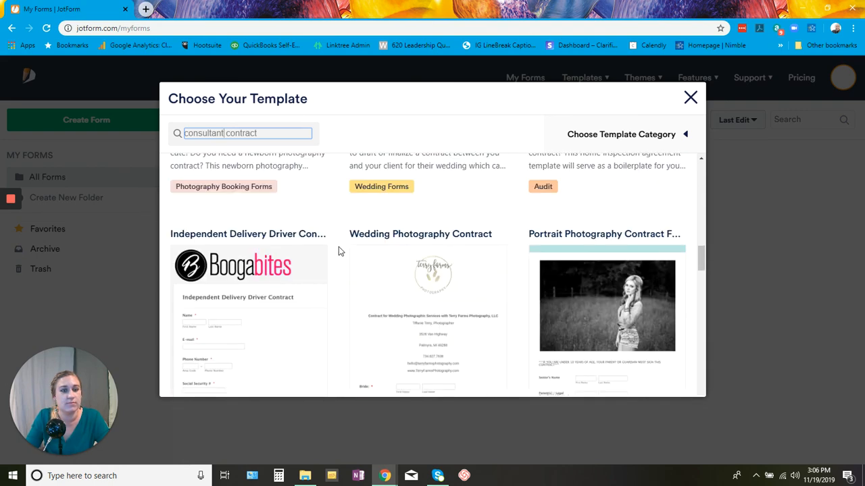
scroll(339, 251, "down", 5)
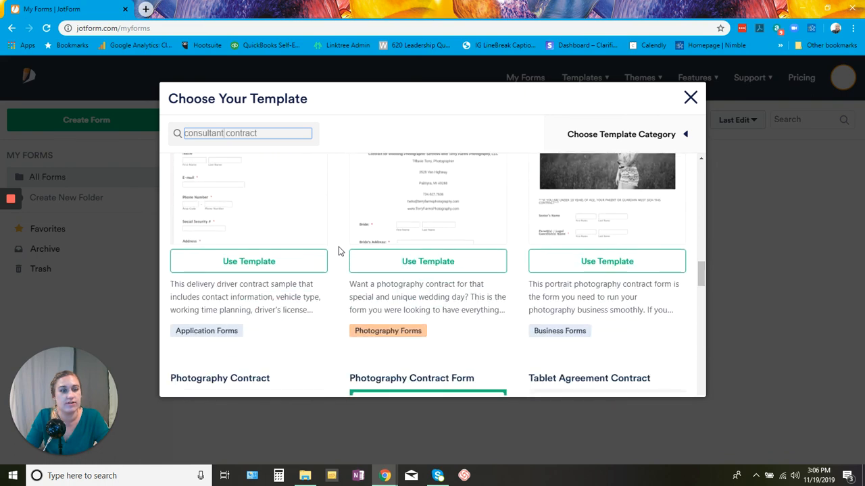
scroll(338, 251, "down", 4)
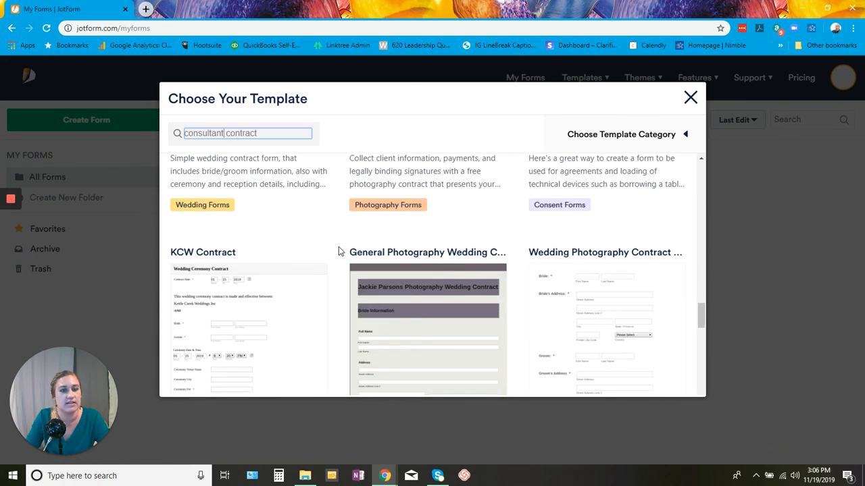
scroll(340, 251, "down", 5)
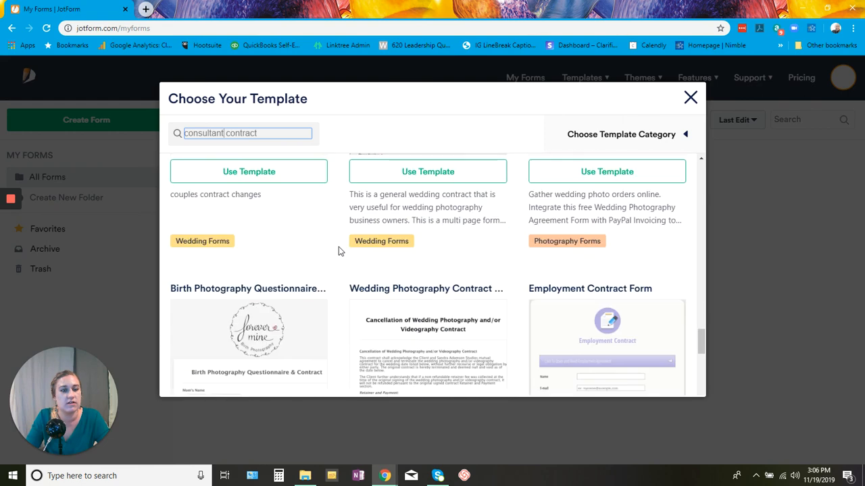
scroll(339, 249, "down", 3)
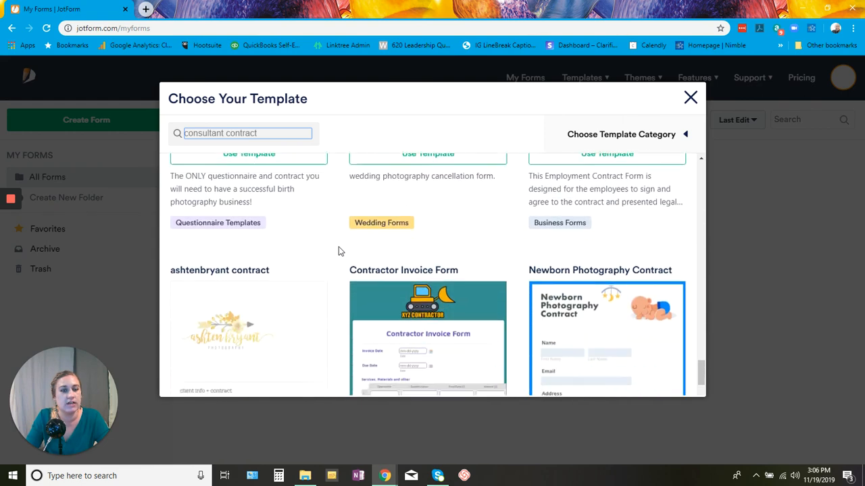
scroll(339, 249, "down", 1)
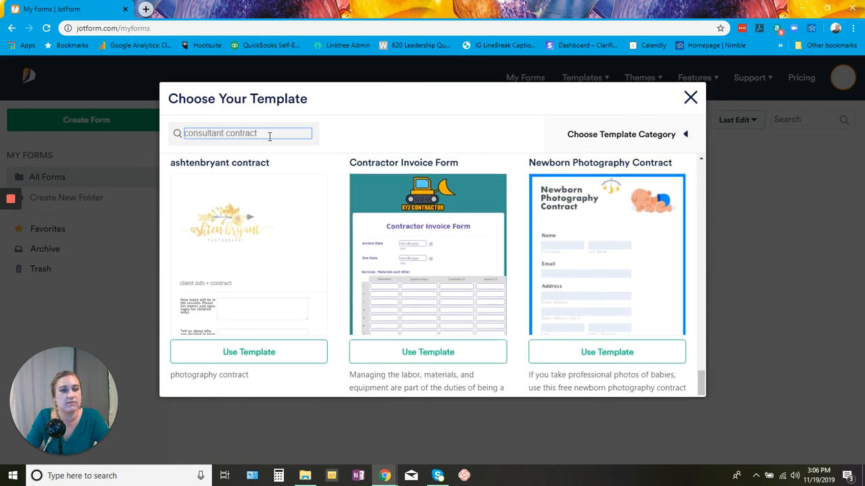
- Change the template search term to "coaching contract" and return to the start of the results
left_click_drag(269, 133, 183, 133)
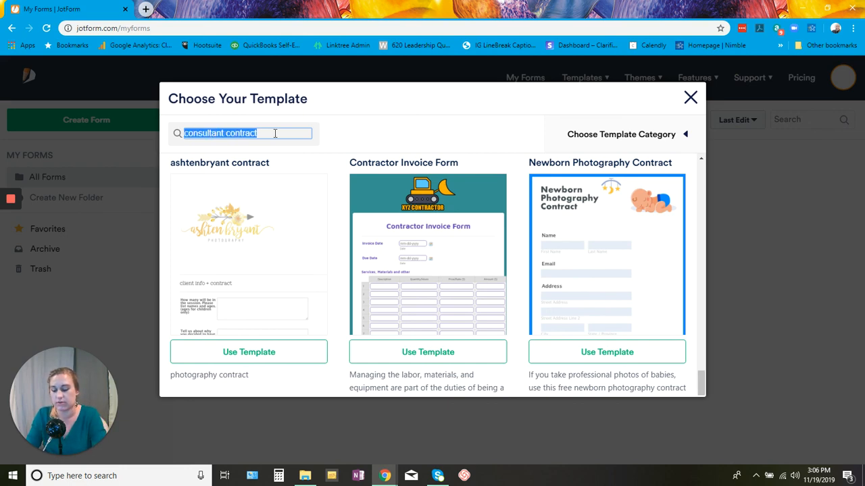
type("coaching con")
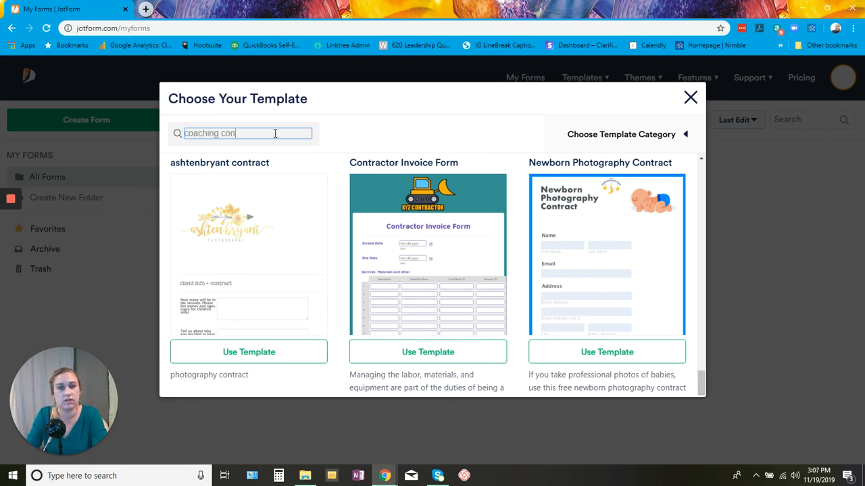
type("tract")
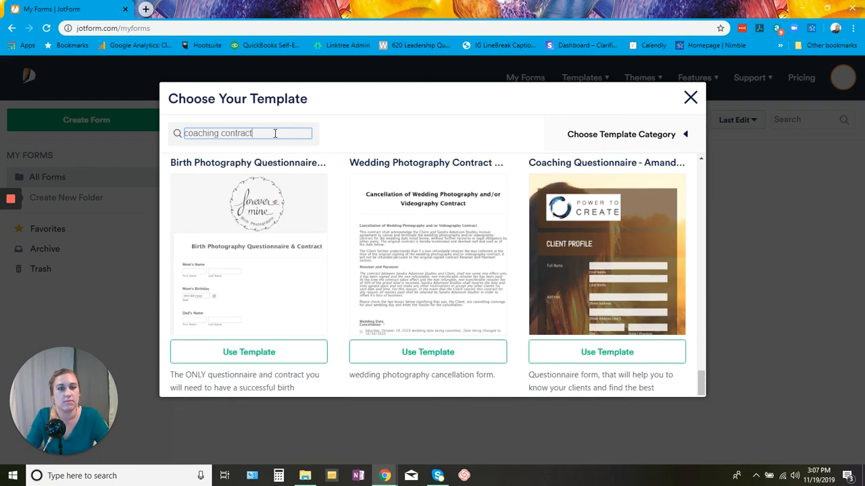
scroll(386, 254, "down", 10)
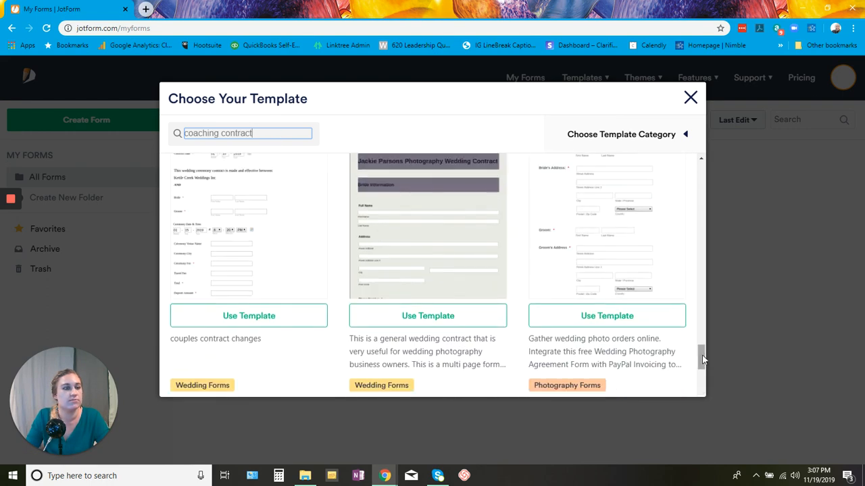
scroll(697, 217, "up", 10)
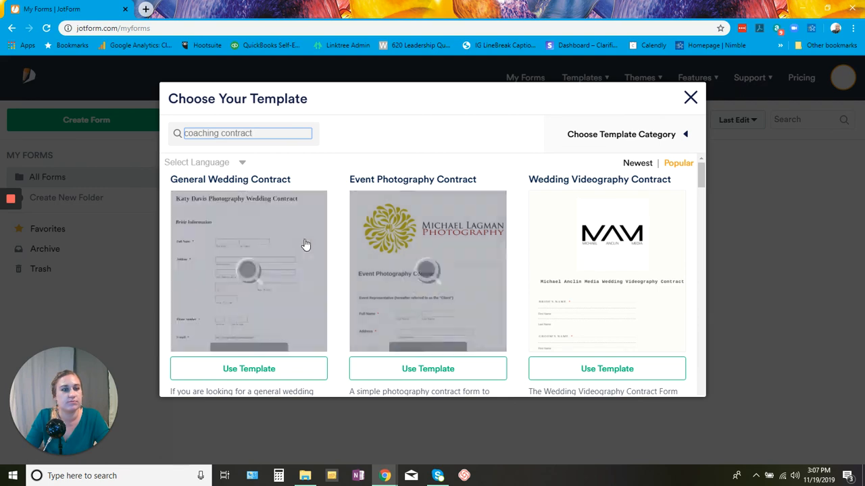
- Find the Coaching Agreement template among the coaching contract results and open its preview
scroll(327, 239, "down", 5)
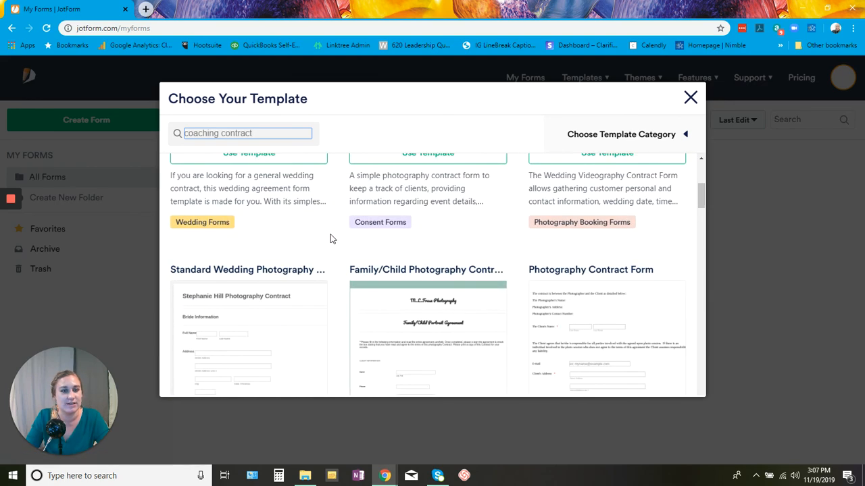
scroll(331, 238, "down", 4)
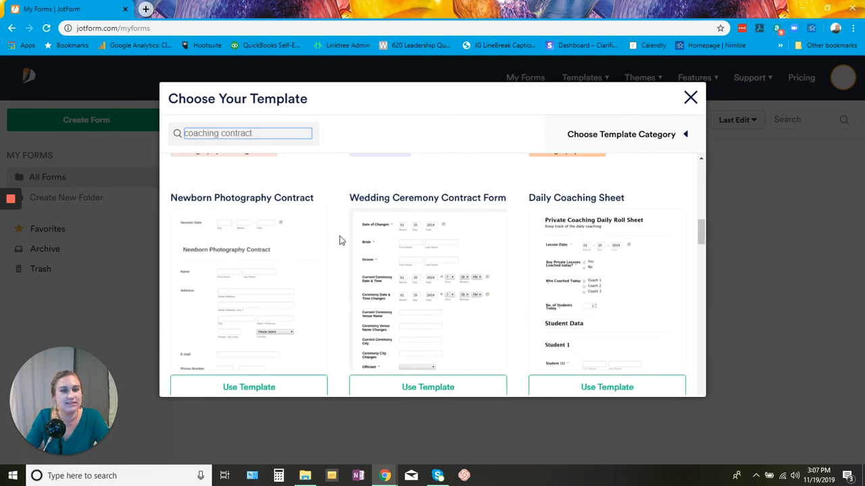
scroll(339, 240, "down", 4)
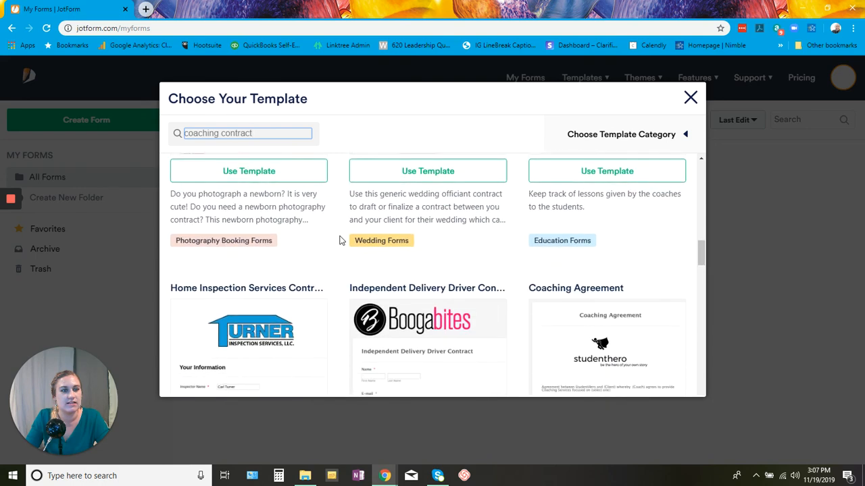
scroll(339, 241, "down", 1)
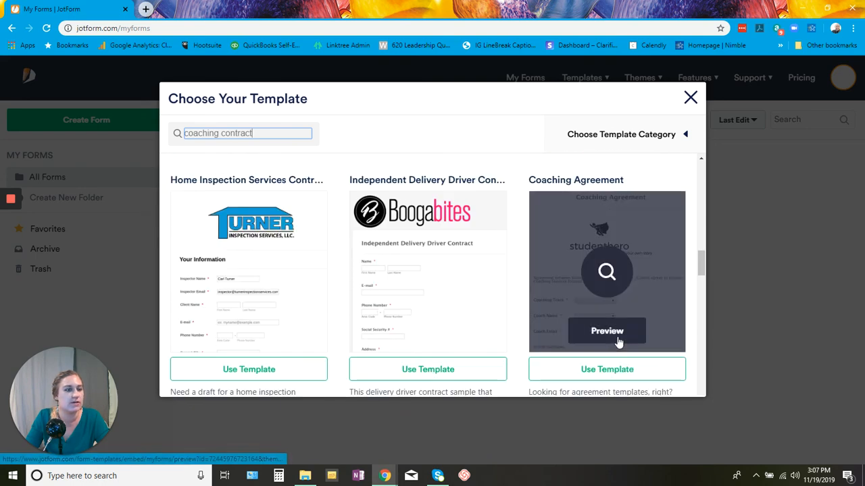
left_click(615, 336)
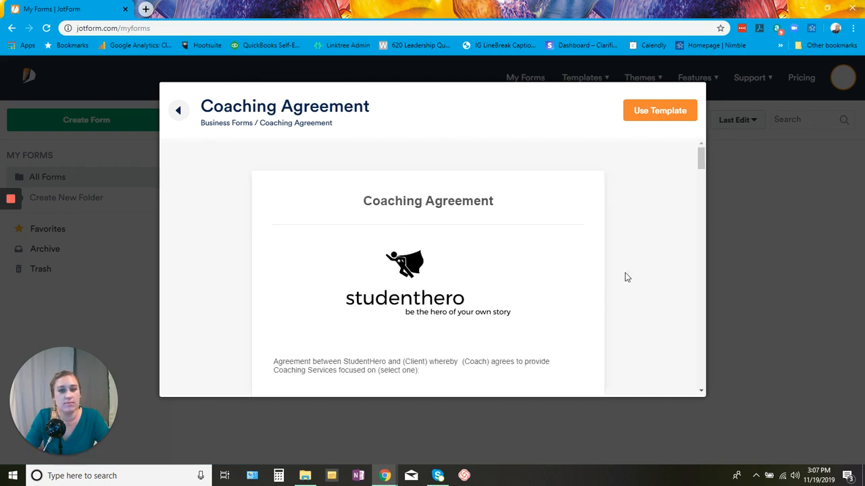
- Review the Coaching Agreement preview down to its Procedure section and create the form from this template
scroll(642, 262, "down", 1)
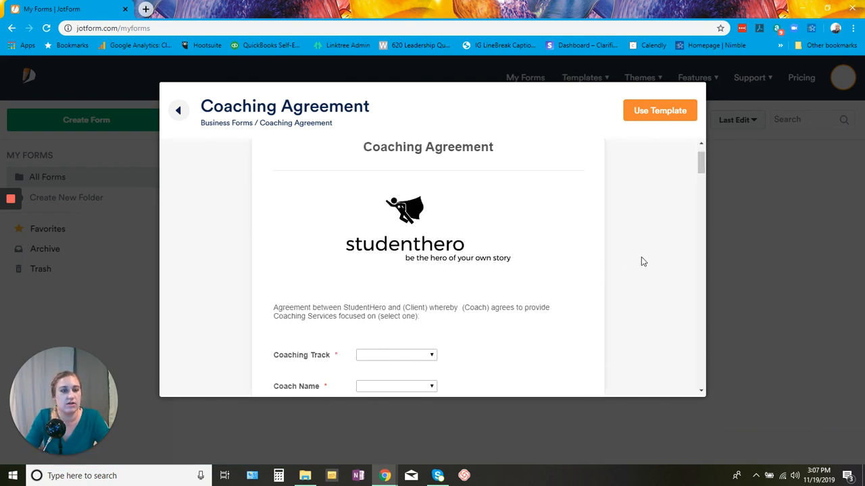
scroll(642, 261, "down", 1)
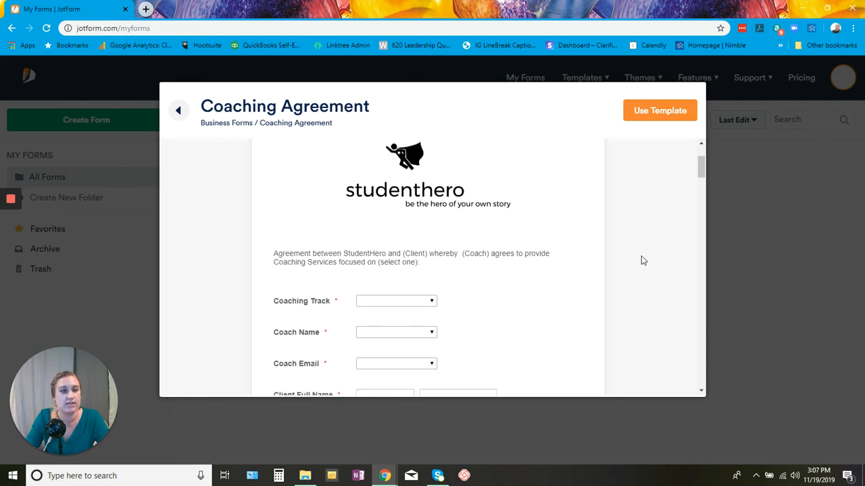
scroll(643, 262, "down", 1)
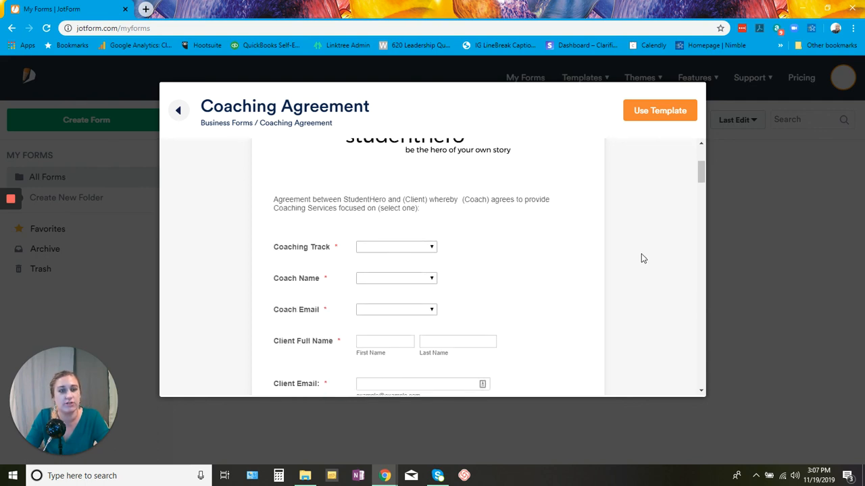
scroll(643, 259, "down", 1)
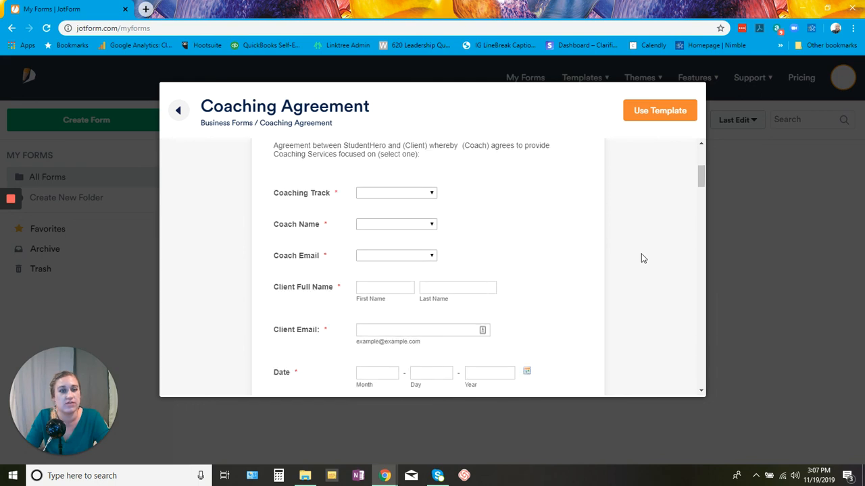
scroll(643, 259, "down", 5)
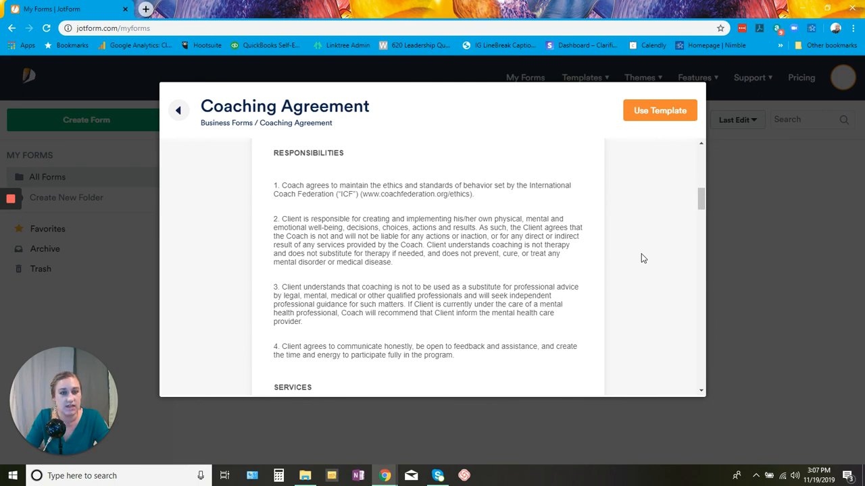
scroll(642, 259, "down", 8)
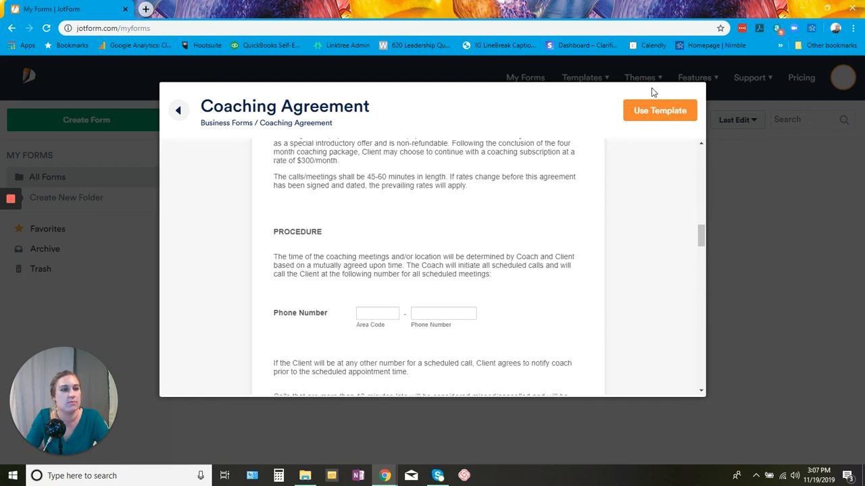
left_click(660, 112)
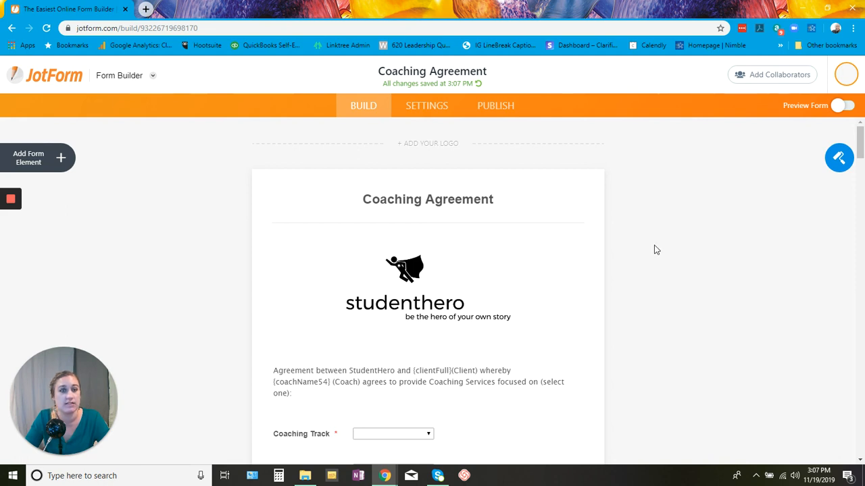
- Replace the form's header title with "Social Media Services Contract"
left_click(425, 198)
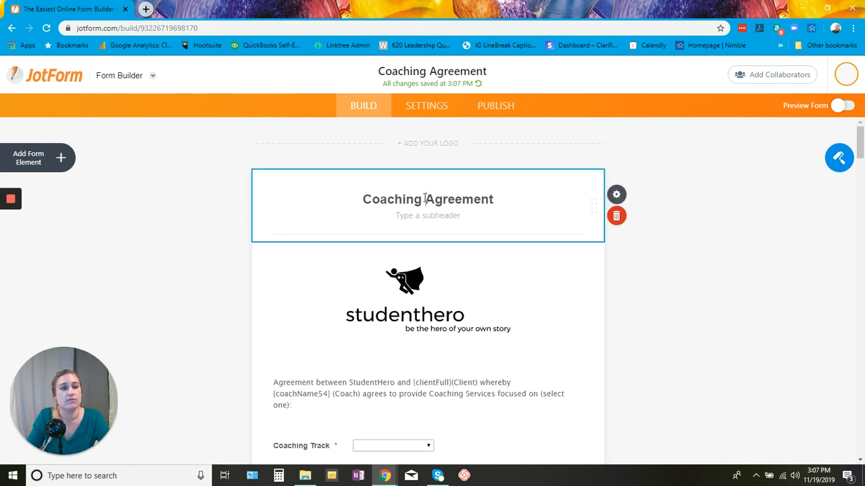
triple_click(477, 198)
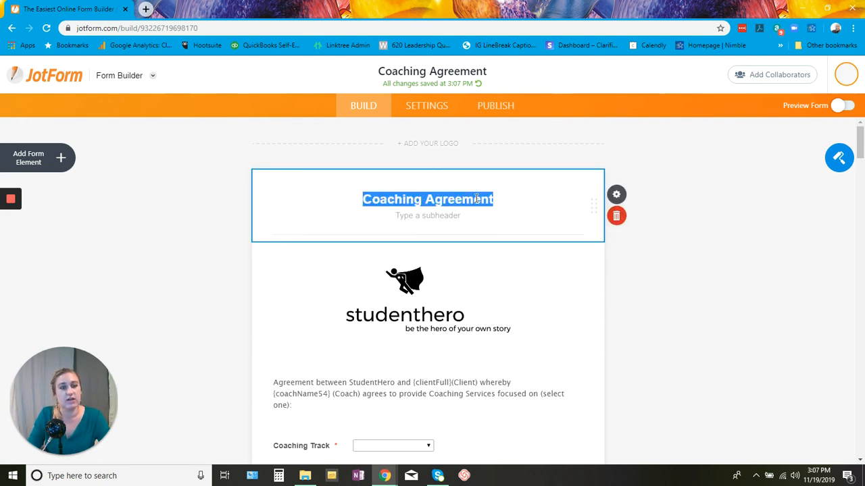
type("Social e")
key("BackSpace")
key("BackSpace")
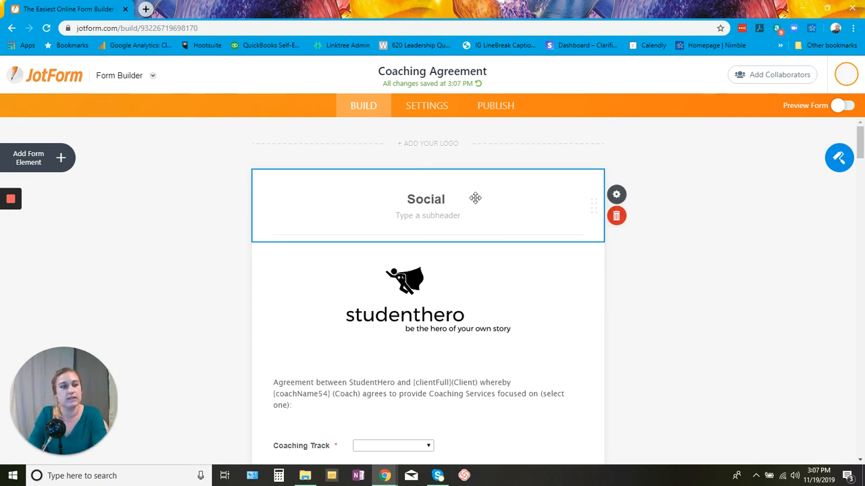
type("Media Servic")
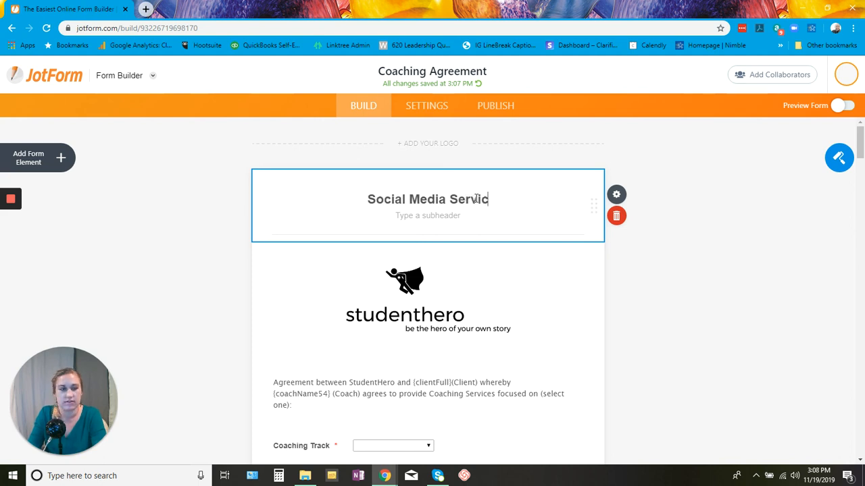
type("es Contrac")
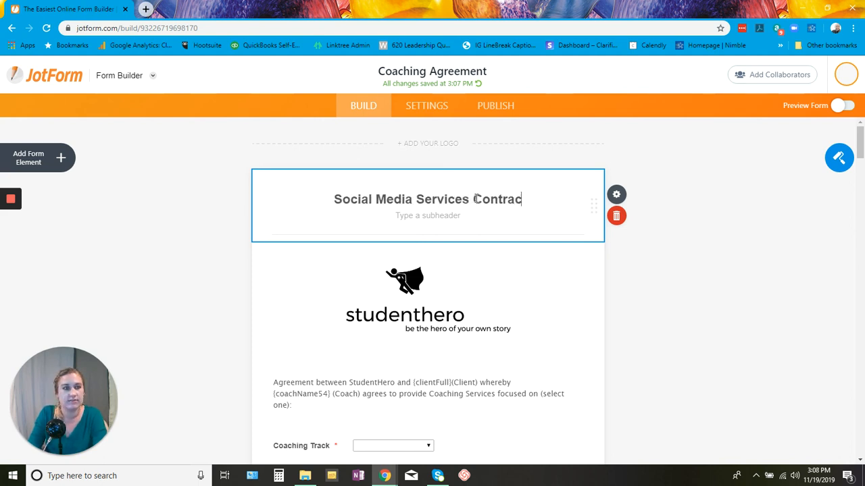
type("t")
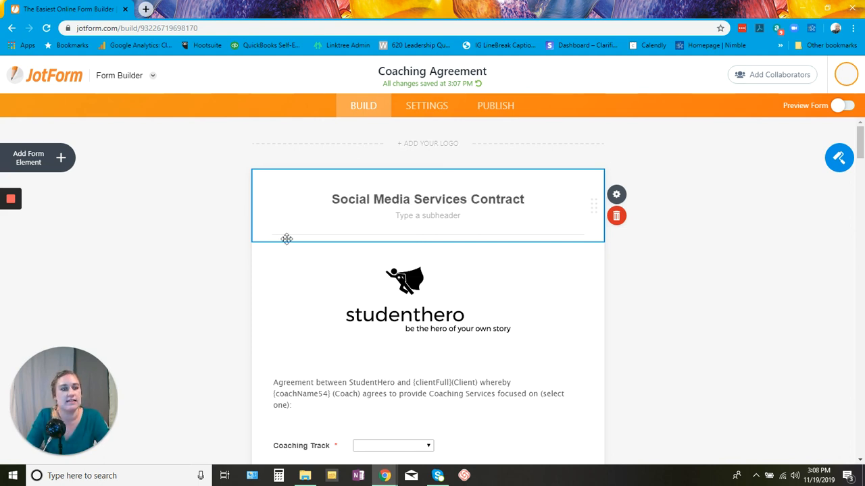
left_click(217, 199)
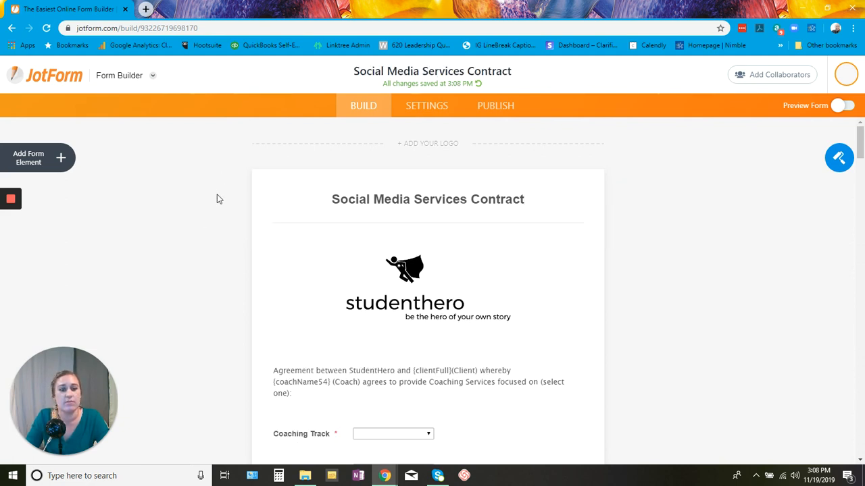
- Open the form elements and look through the basic ones, from Header down to Page Break
left_click(61, 159)
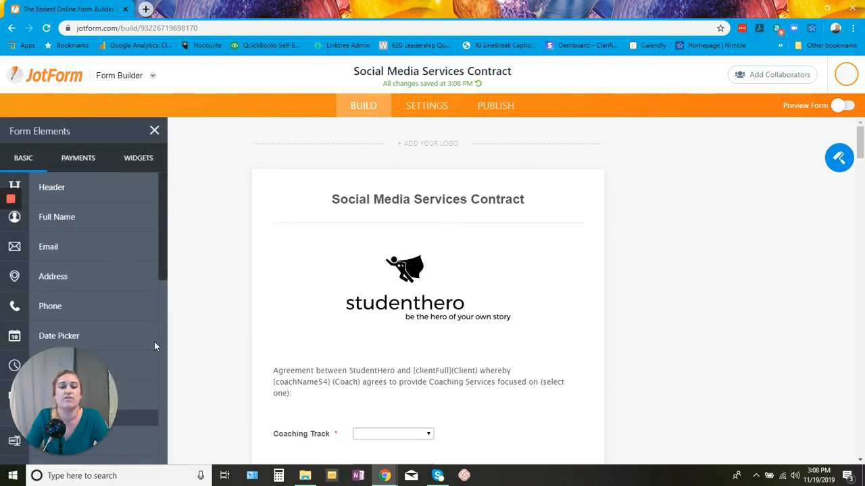
left_click_drag(67, 403, 819, 410)
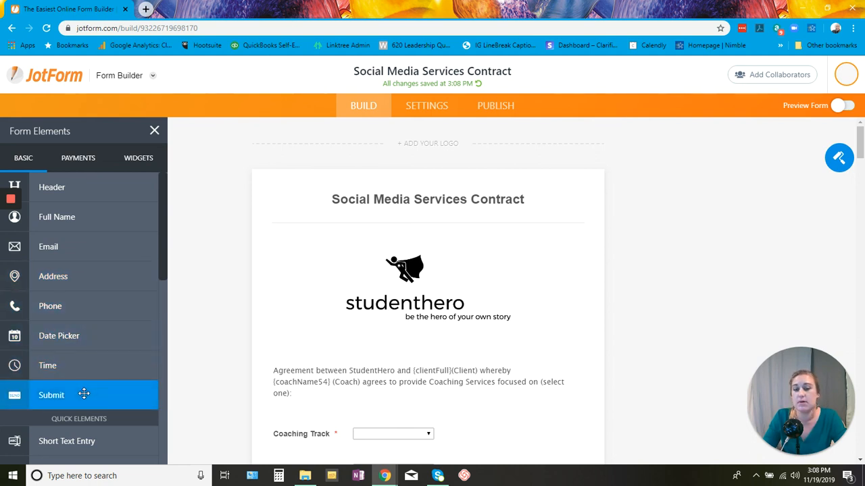
scroll(84, 393, "down", 3)
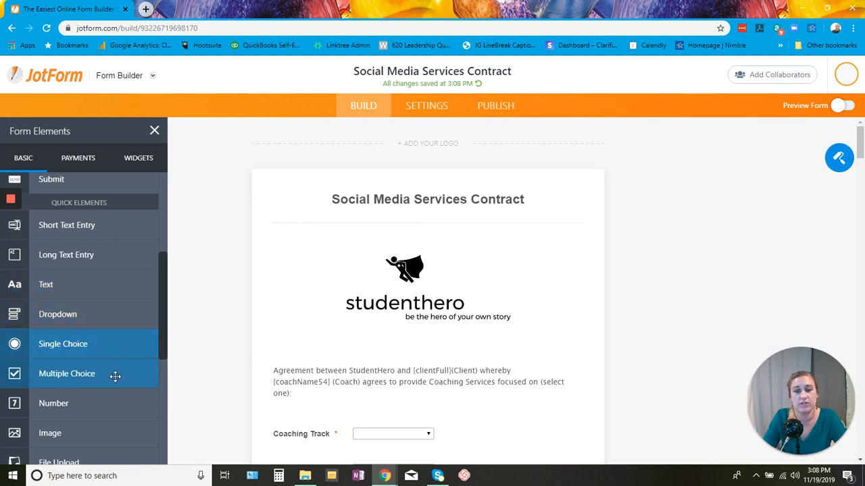
scroll(115, 378, "down", 3)
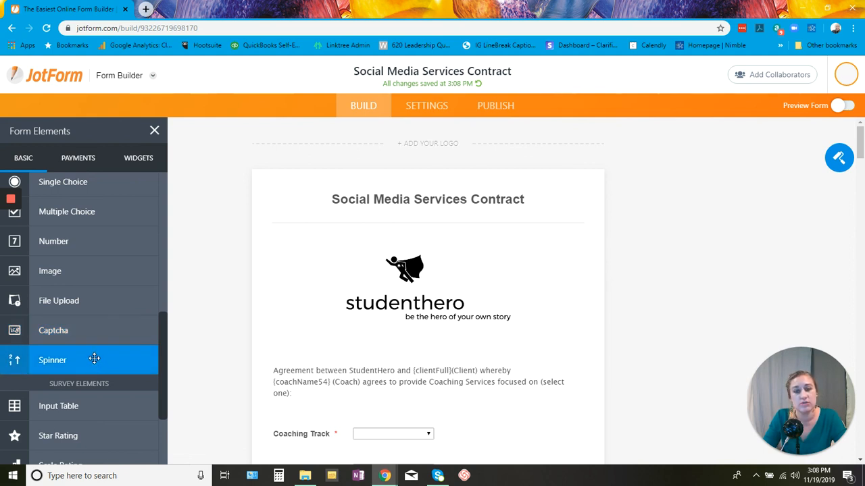
scroll(94, 359, "down", 2)
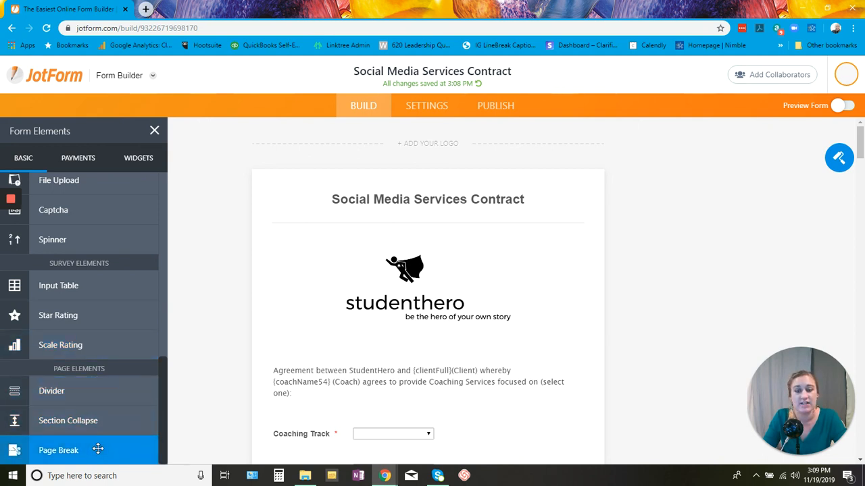
- Look through the available payment gateway elements, from Square down to Paymentwall
left_click(84, 165)
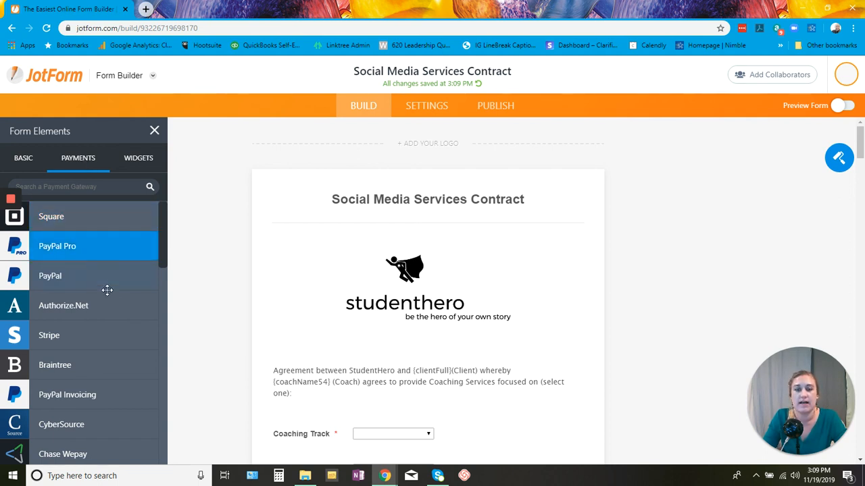
scroll(108, 297, "down", 1)
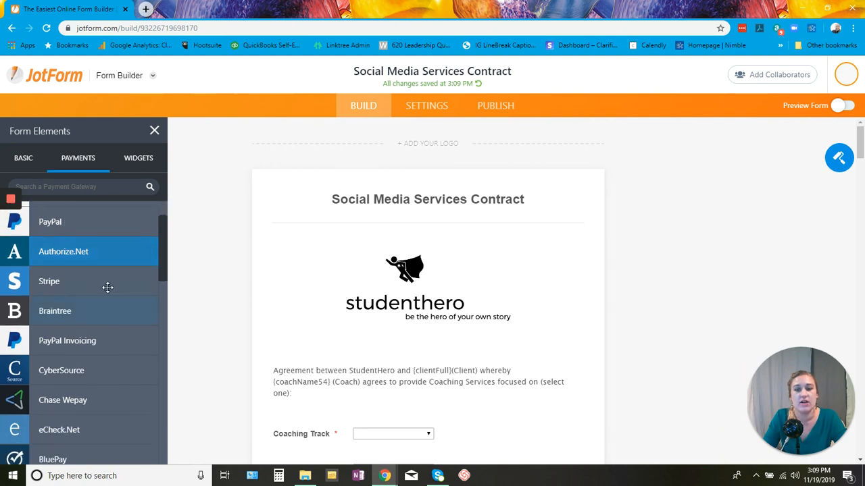
scroll(109, 313, "down", 1)
scroll(108, 313, "down", 2)
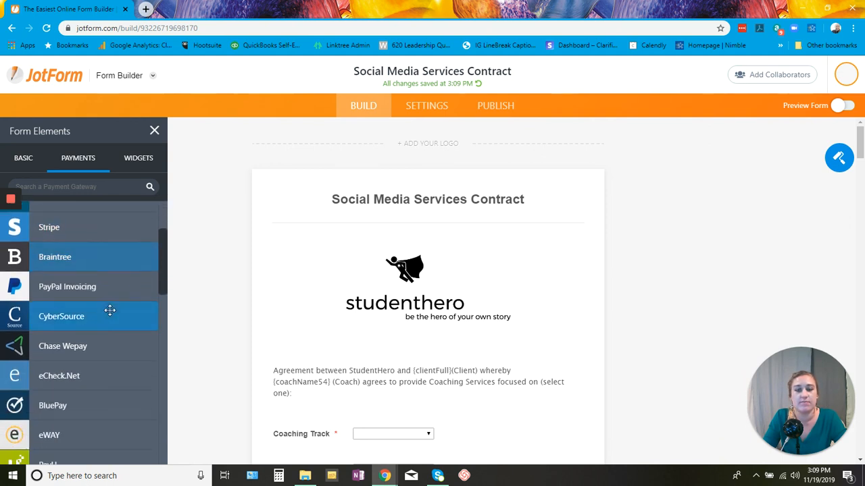
scroll(112, 291, "down", 1)
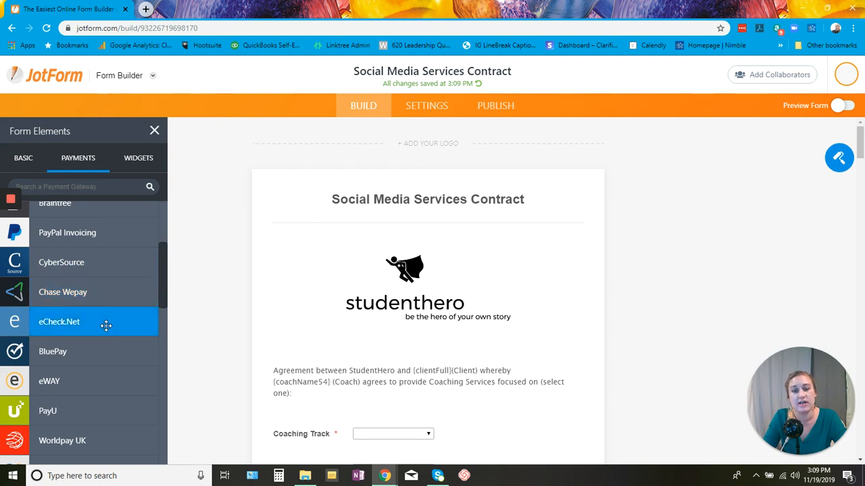
scroll(106, 324, "down", 1)
scroll(106, 322, "down", 3)
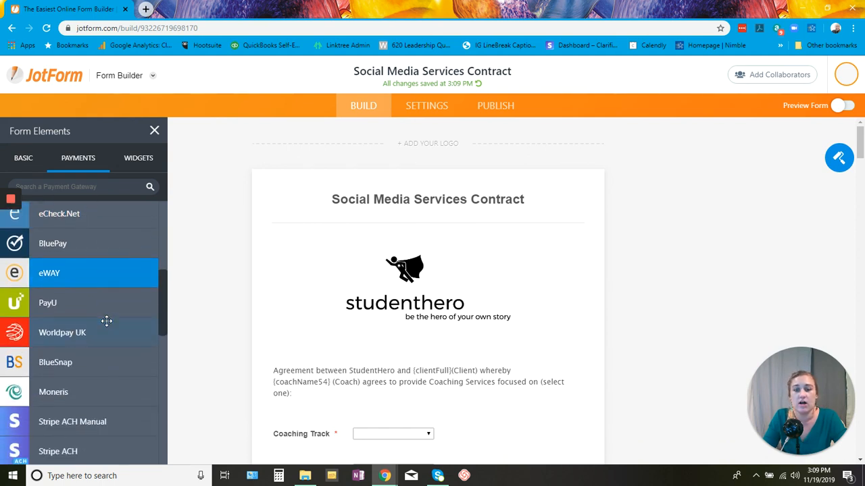
scroll(121, 315, "down", 1)
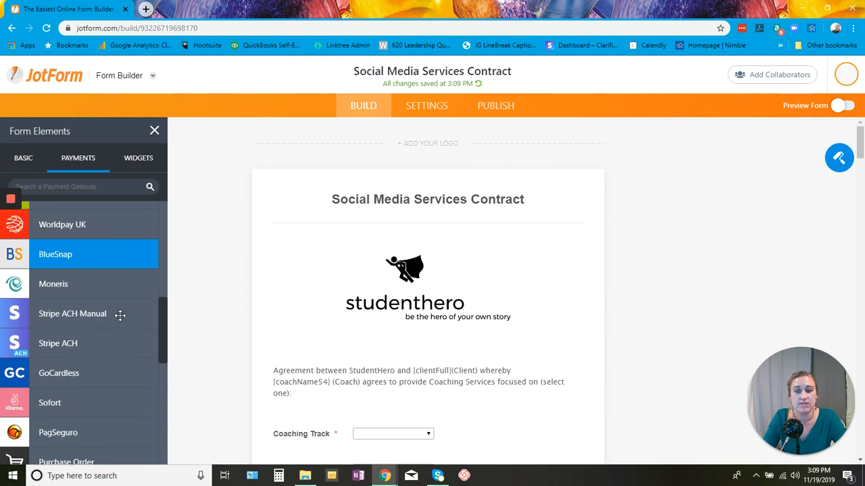
scroll(120, 315, "down", 3)
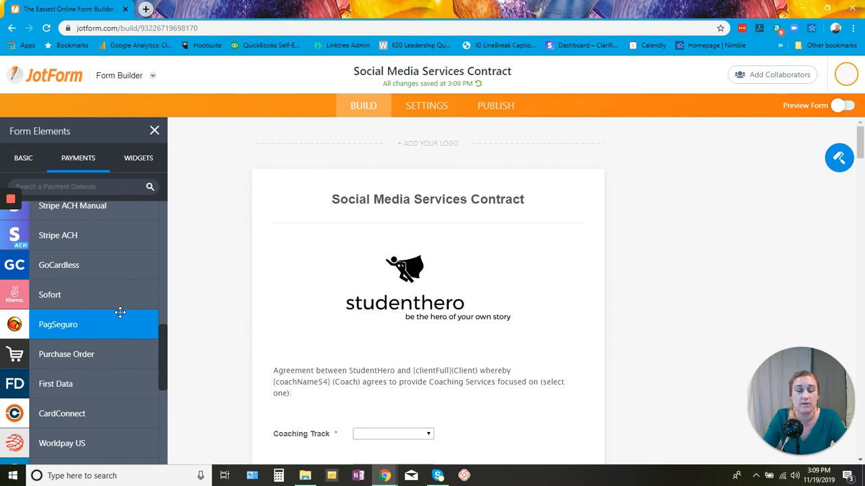
scroll(120, 312, "down", 2)
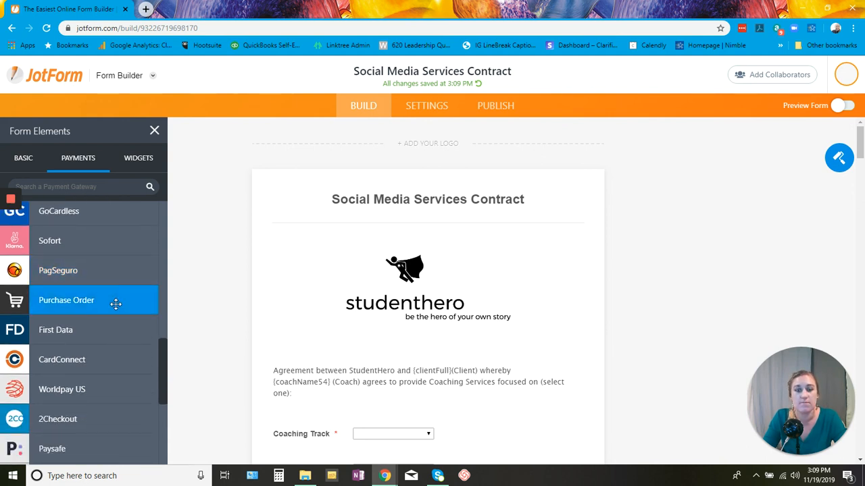
scroll(115, 304, "down", 2)
scroll(115, 306, "down", 6)
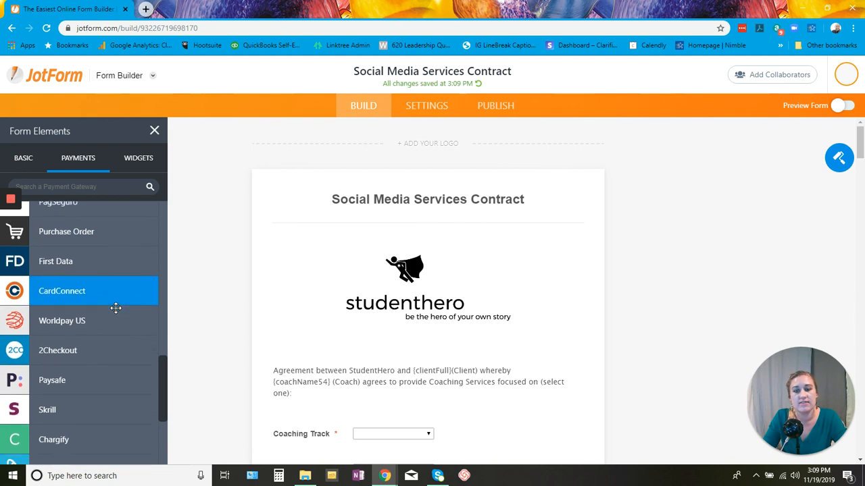
scroll(116, 308, "down", 1)
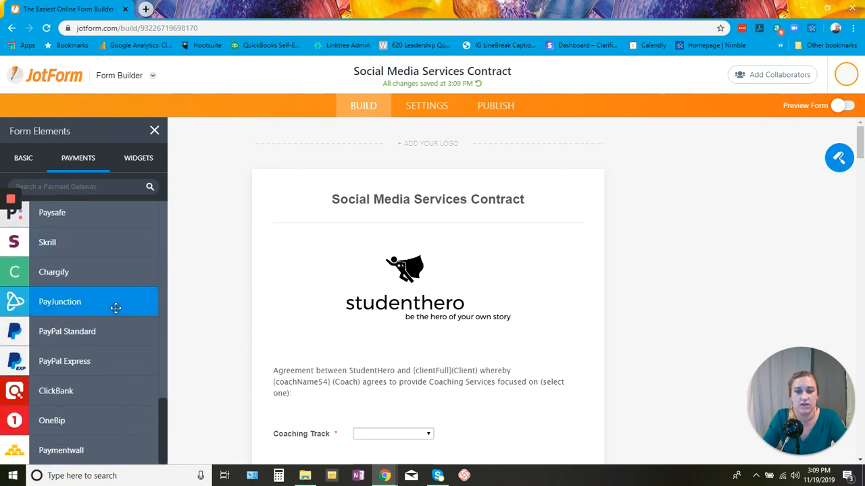
- Browse the available form widgets, from E-Signature through DocuSign, Adobe Sign and QR Code down to Spacer and Code Editor
left_click(147, 163)
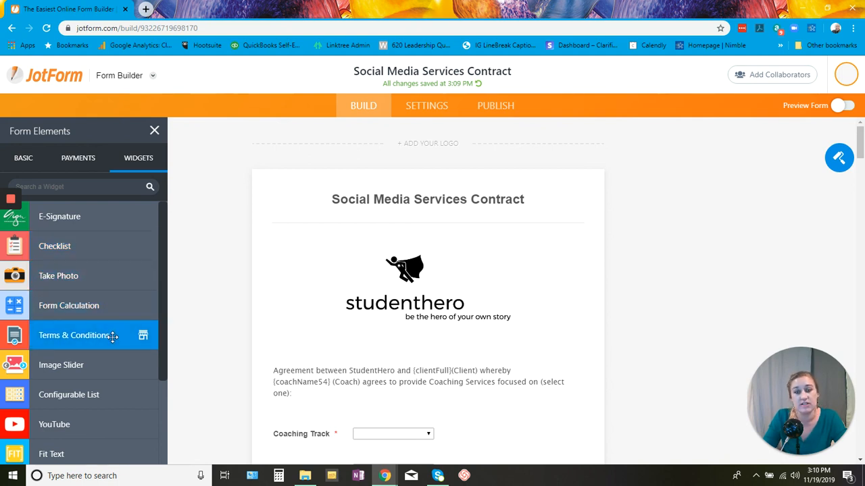
scroll(112, 336, "down", 1)
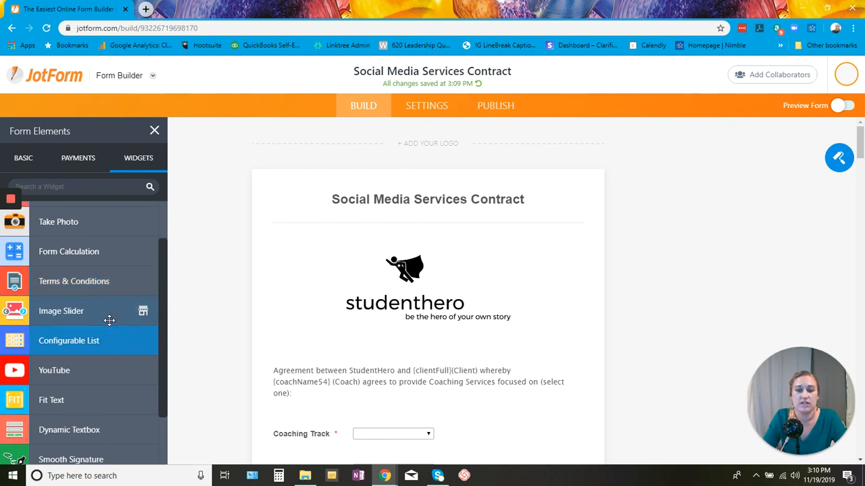
scroll(109, 318, "down", 1)
scroll(110, 317, "down", 1)
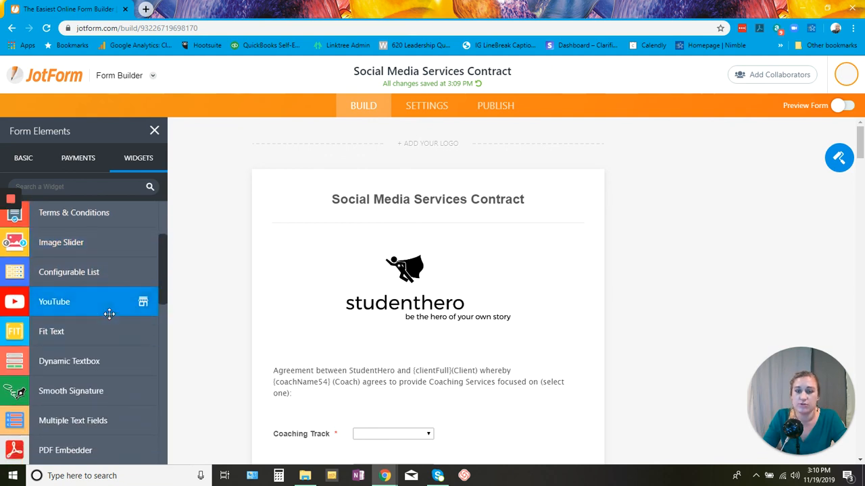
scroll(109, 315, "down", 1)
scroll(110, 312, "down", 1)
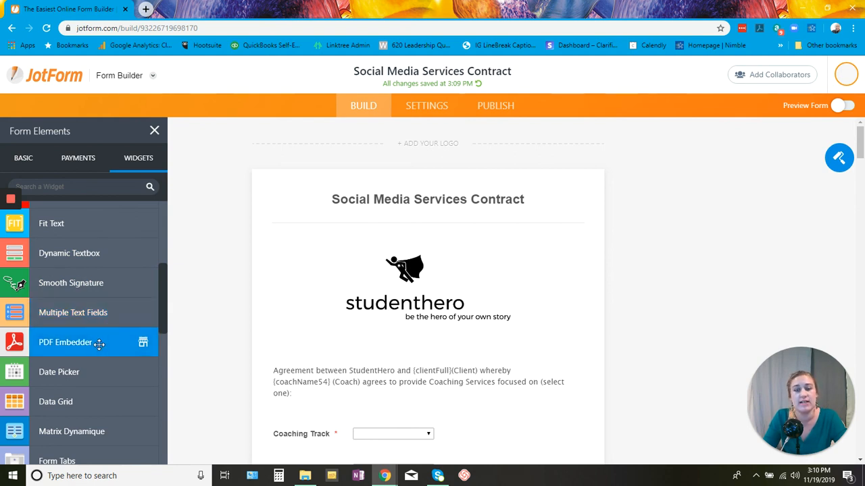
scroll(100, 343, "down", 1)
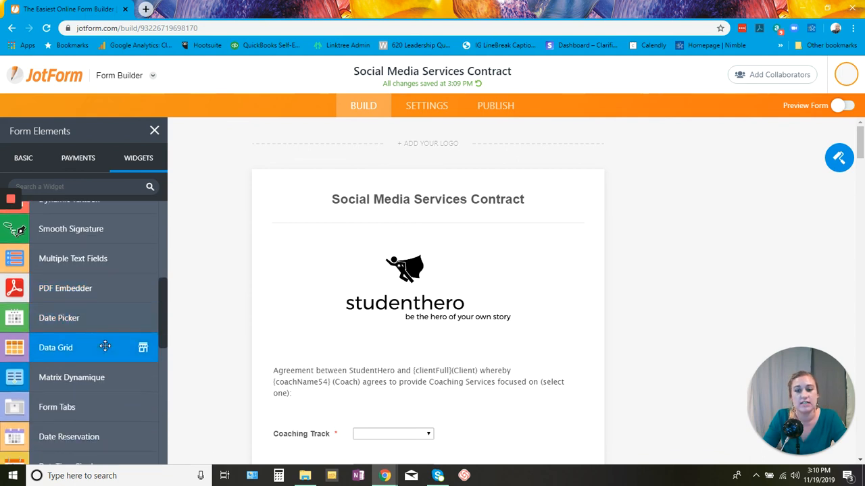
scroll(105, 347, "down", 1)
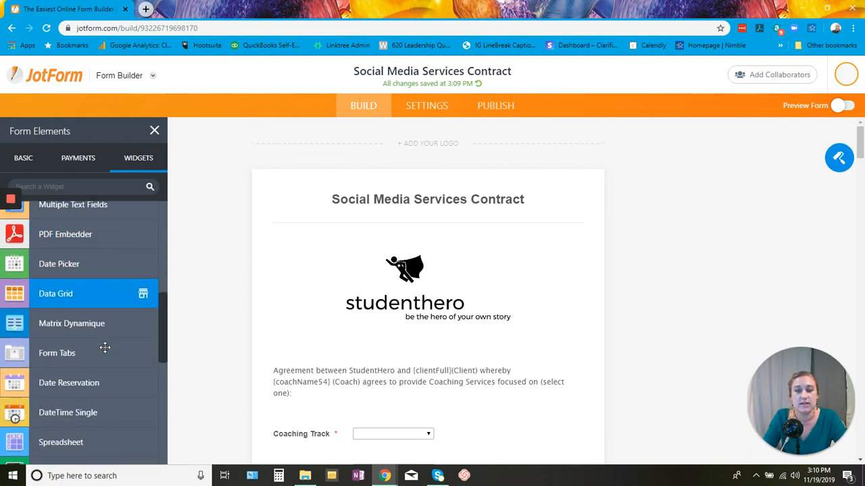
scroll(105, 347, "down", 1)
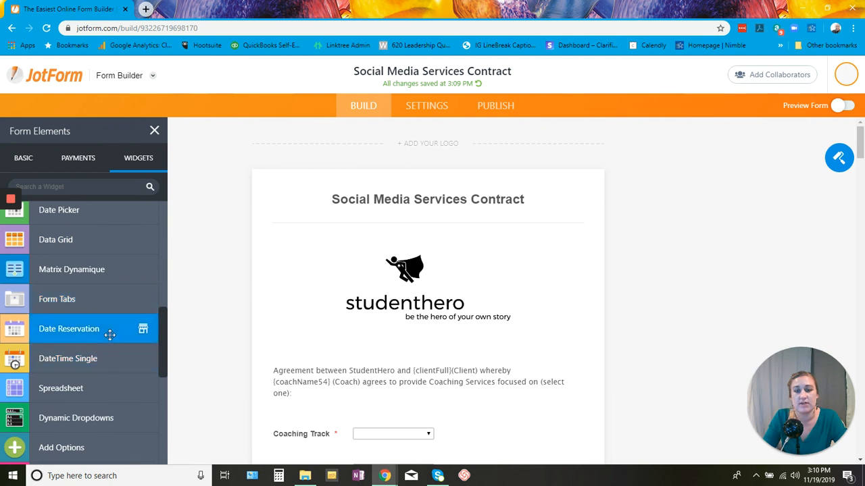
scroll(109, 333, "down", 1)
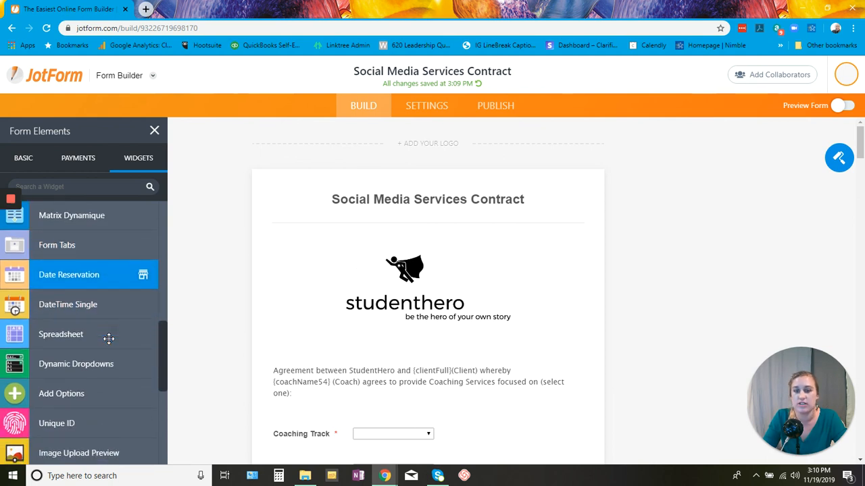
scroll(108, 339, "down", 2)
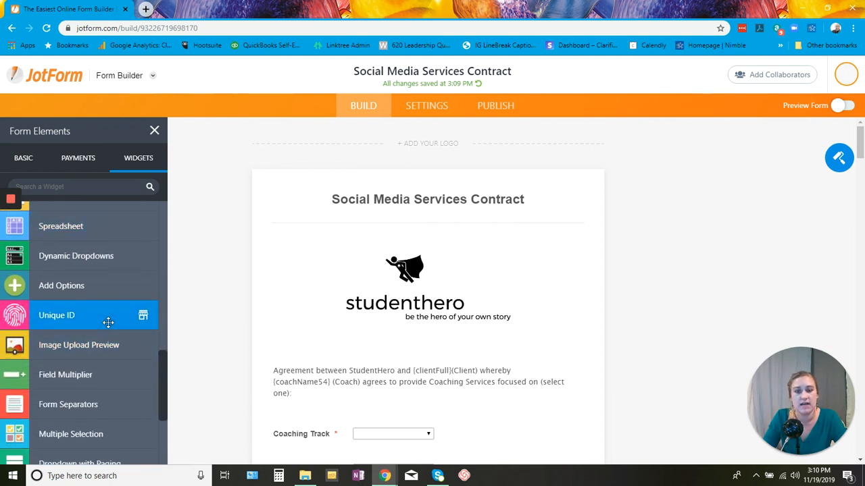
scroll(108, 322, "down", 3)
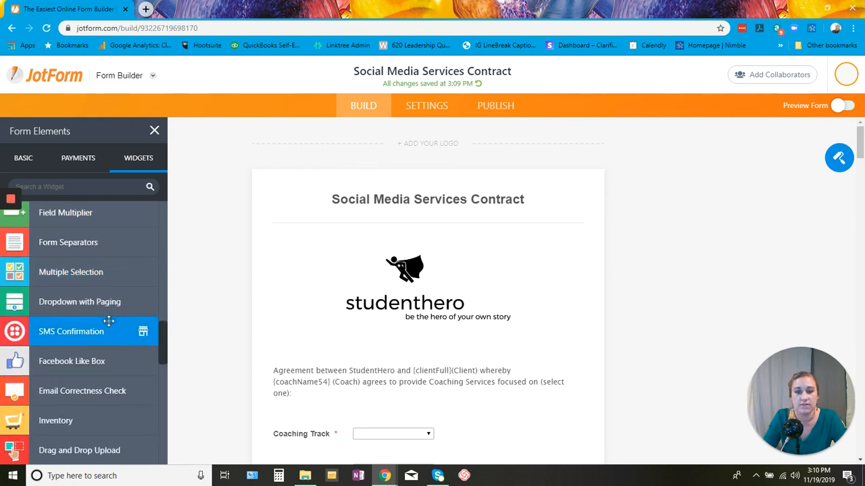
scroll(108, 322, "down", 1)
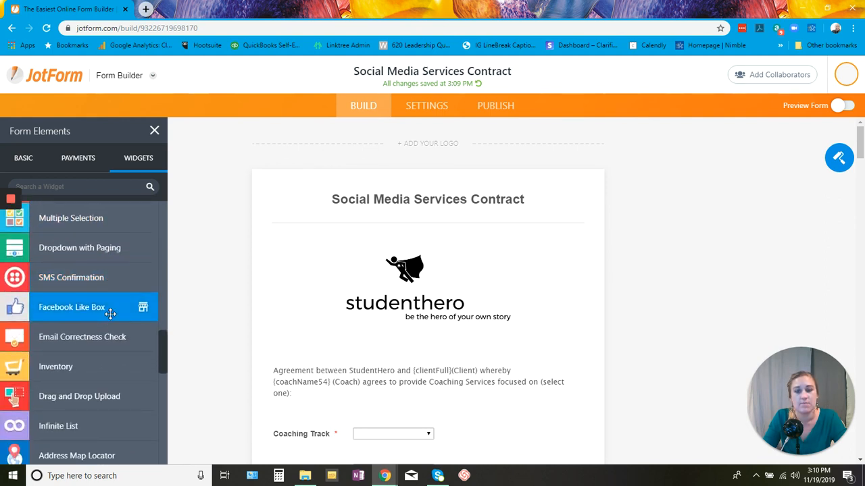
scroll(108, 370, "down", 2)
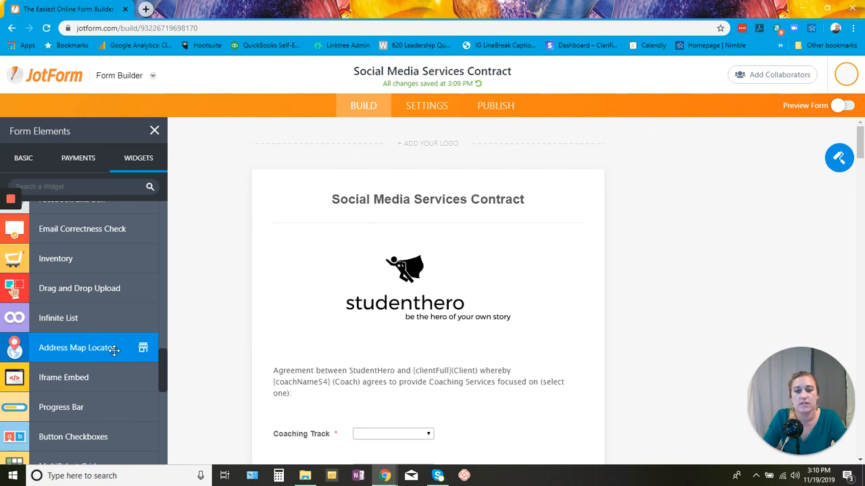
scroll(114, 349, "down", 3)
scroll(113, 350, "down", 2)
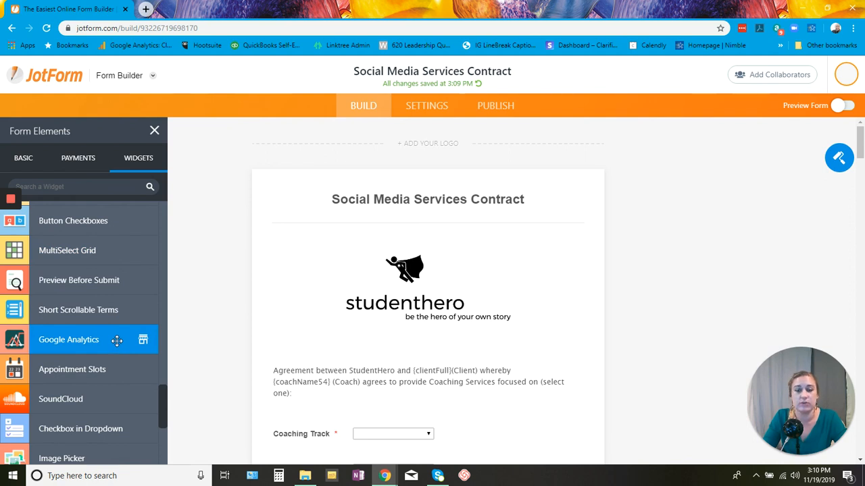
scroll(117, 340, "down", 2)
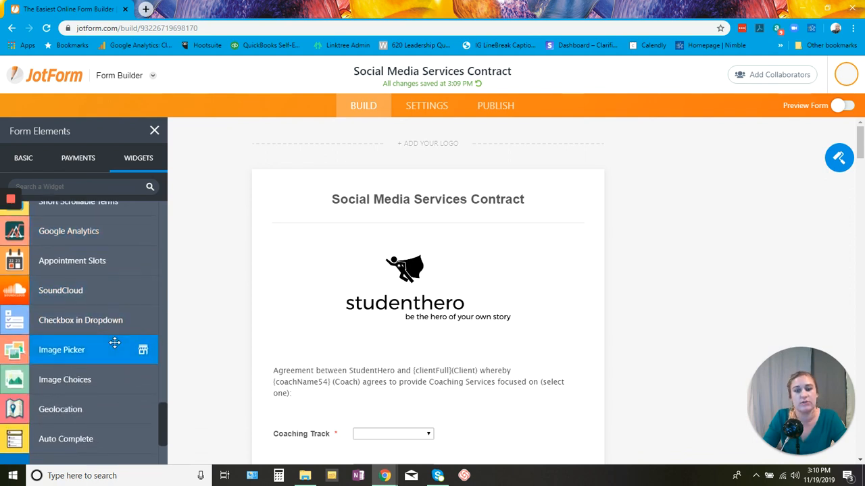
scroll(115, 343, "down", 2)
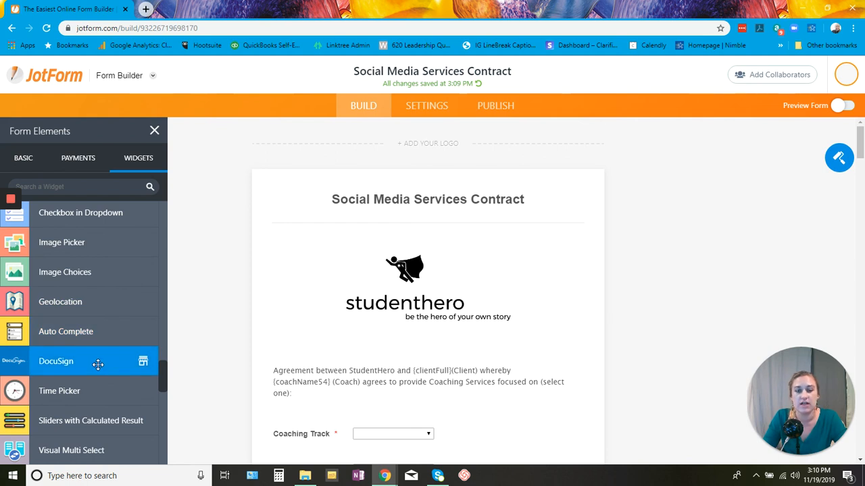
scroll(100, 362, "down", 1)
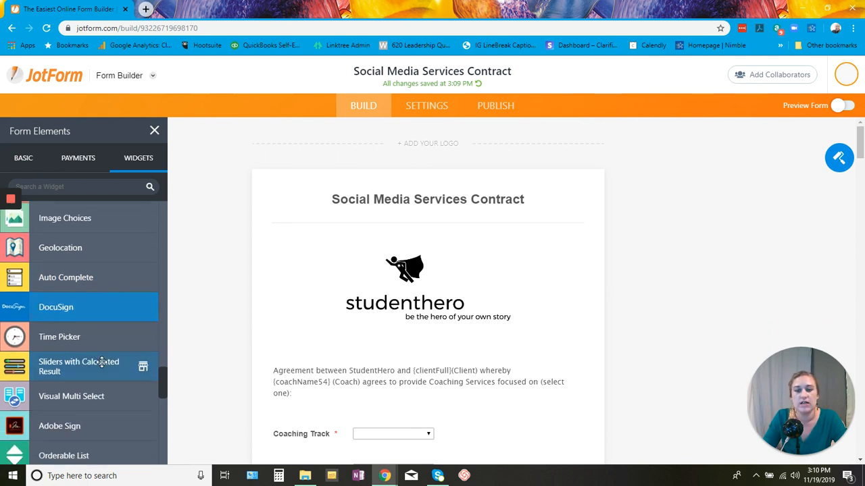
scroll(106, 338, "down", 2)
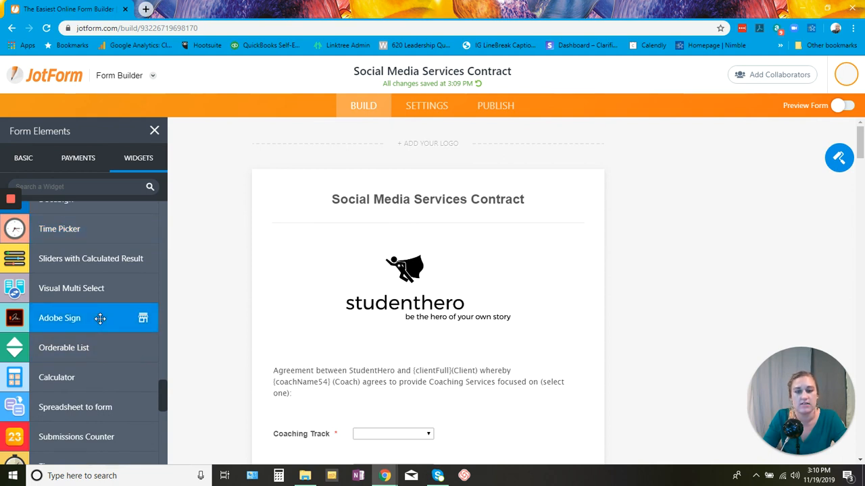
scroll(100, 318, "down", 2)
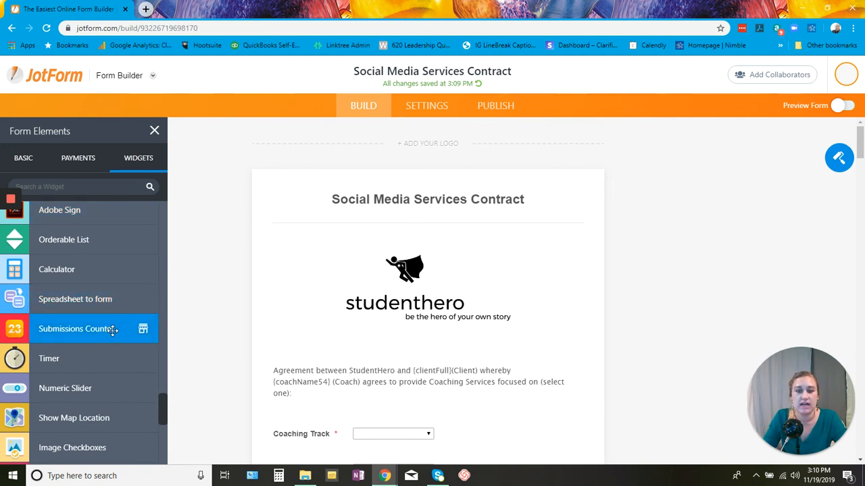
scroll(111, 330, "down", 3)
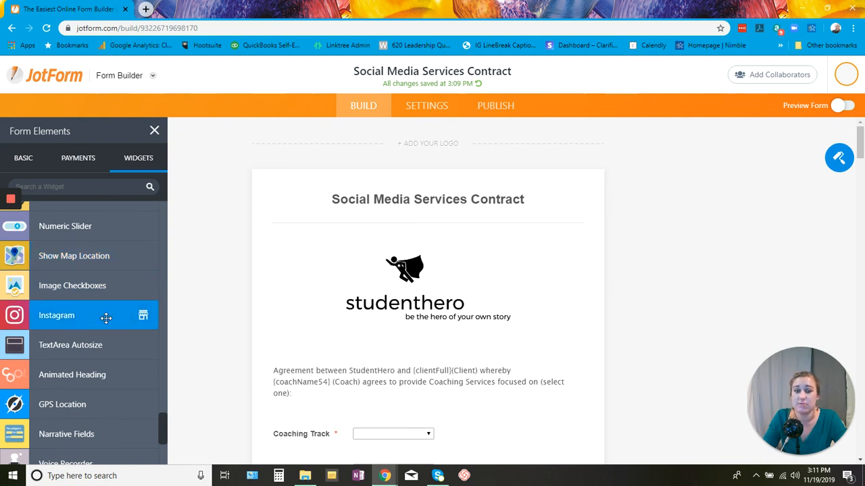
scroll(106, 318, "down", 2)
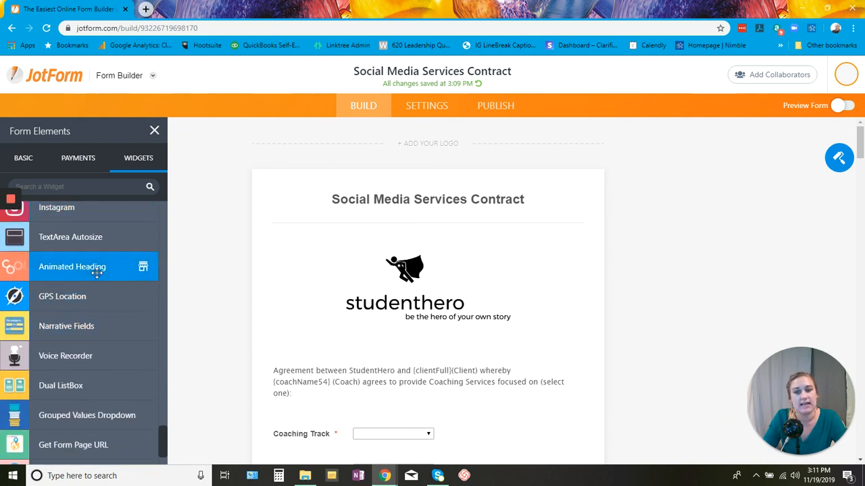
scroll(102, 356, "down", 3)
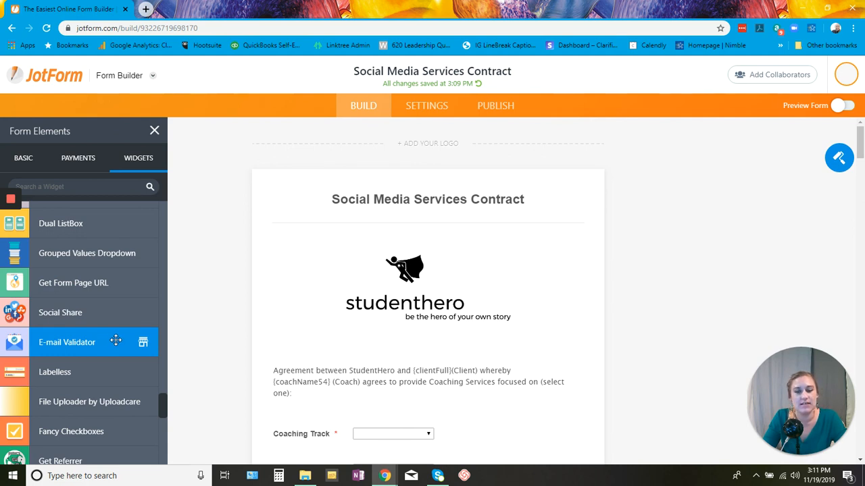
scroll(114, 341, "down", 3)
scroll(116, 340, "down", 2)
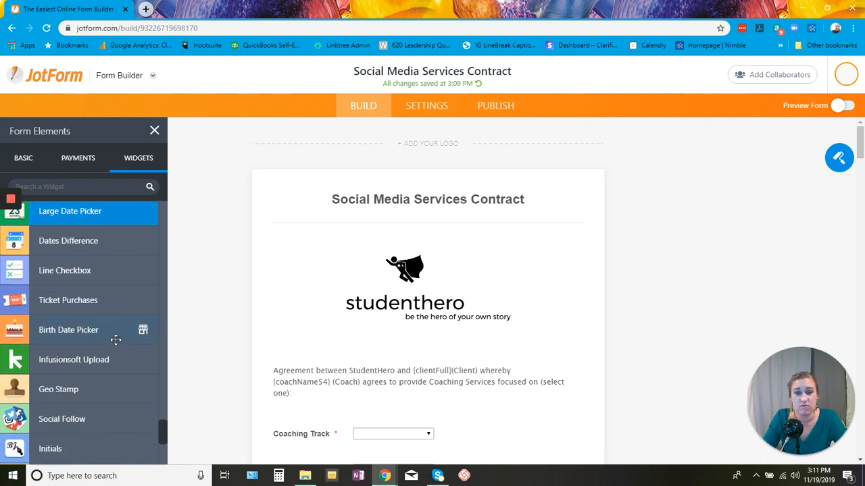
scroll(116, 340, "down", 2)
scroll(116, 340, "down", 3)
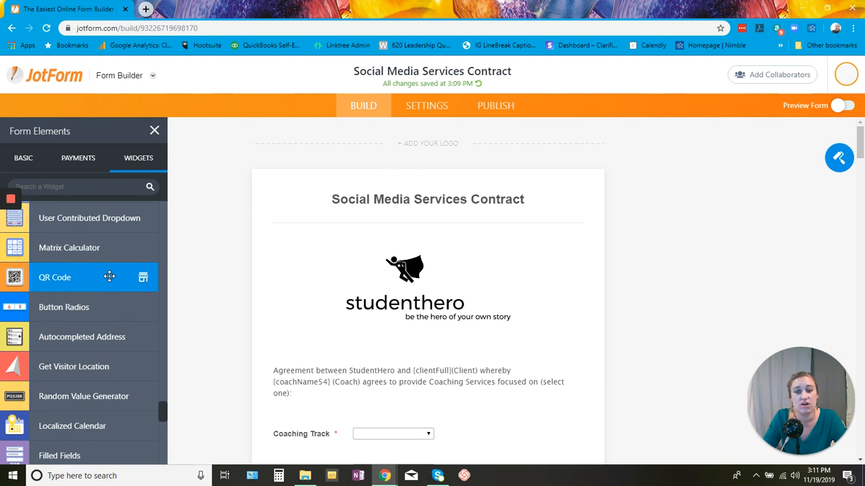
scroll(115, 279, "down", 1)
scroll(114, 279, "down", 3)
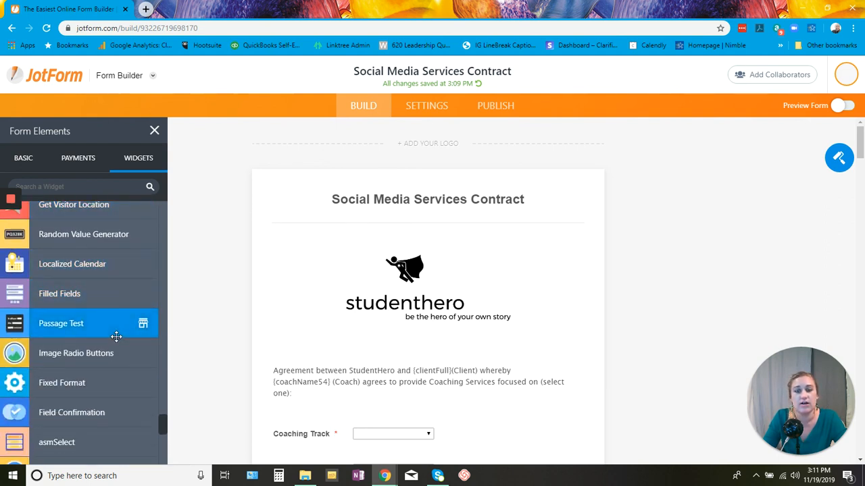
scroll(115, 337, "down", 3)
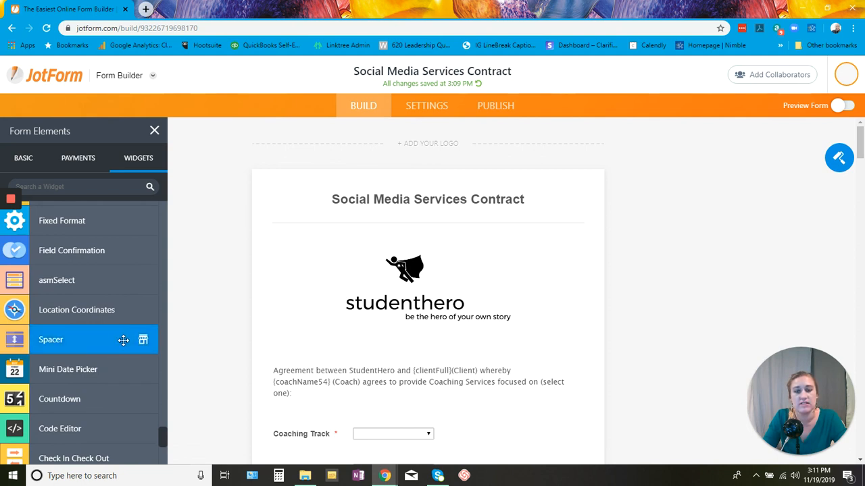
- Browse the remaining form widgets from Countdown through LinkedIn and Skype Call Button to Lob Address Verification, and return to the basic elements
scroll(123, 339, "down", 2)
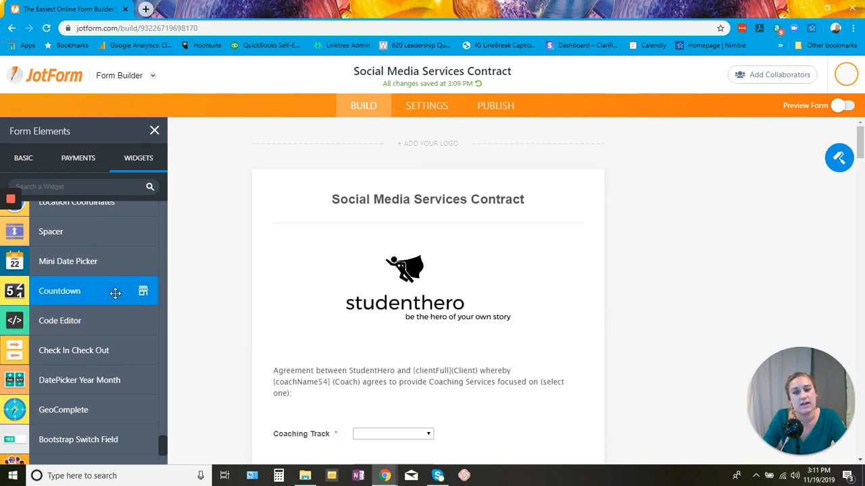
scroll(115, 297, "down", 3)
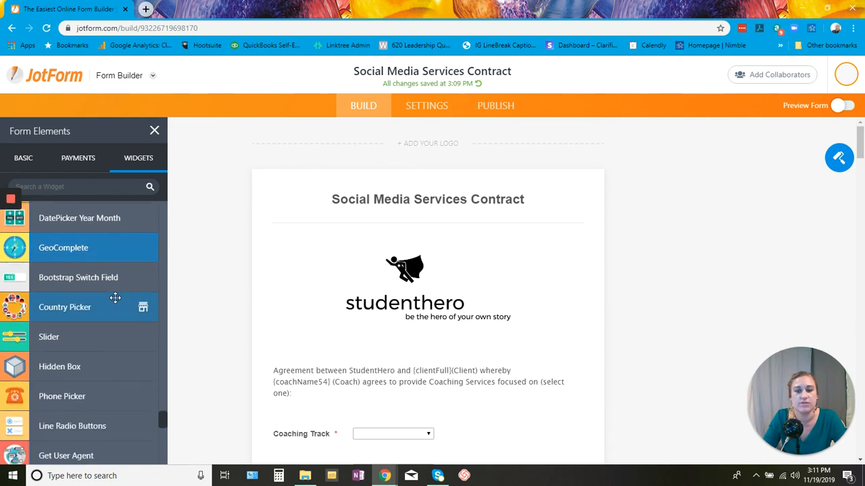
scroll(115, 298, "down", 2)
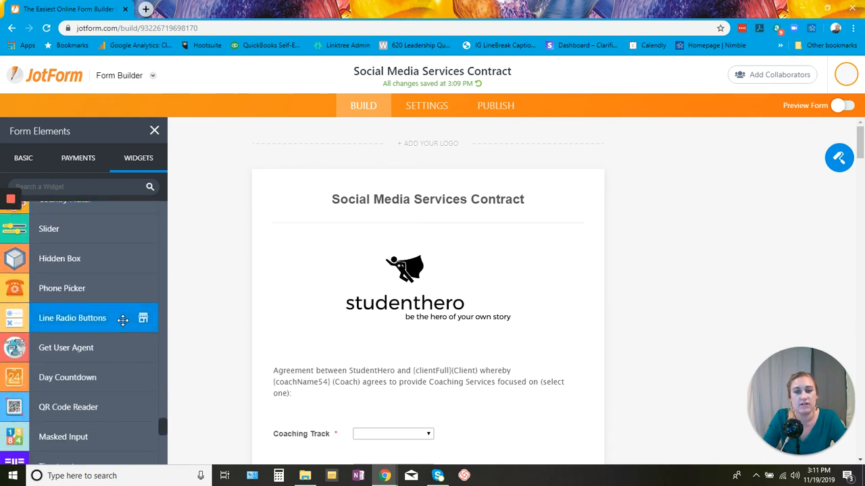
scroll(120, 319, "down", 3)
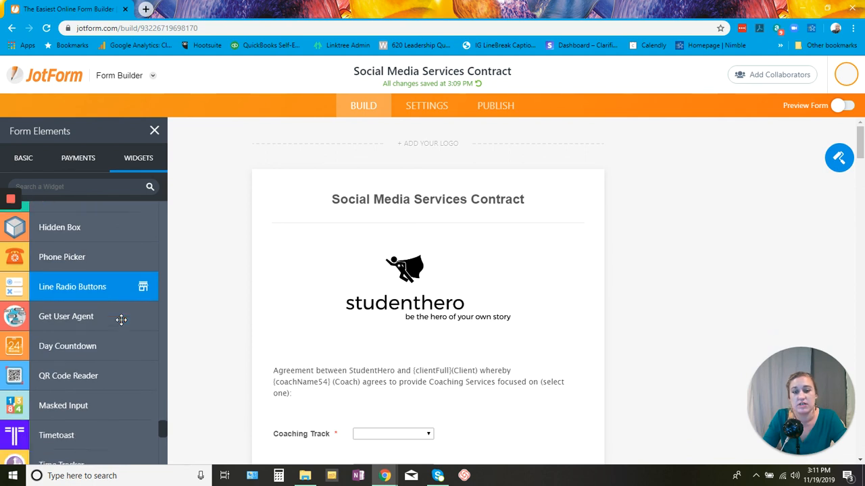
scroll(121, 319, "down", 2)
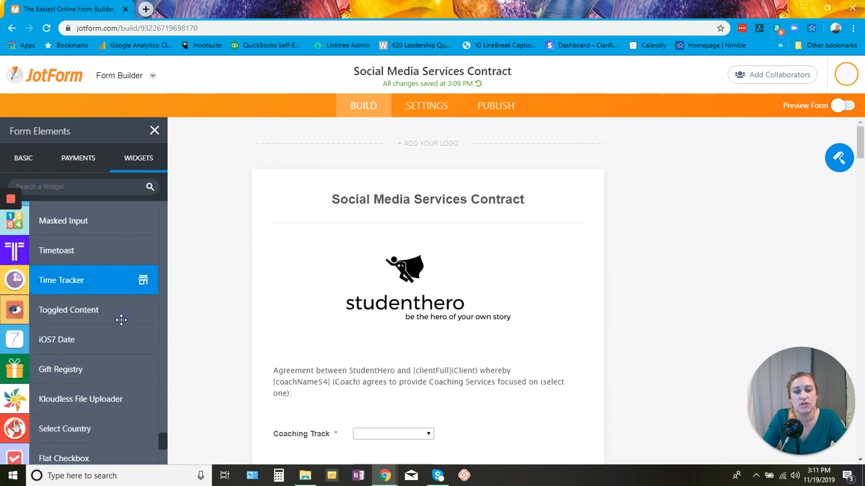
scroll(118, 313, "down", 3)
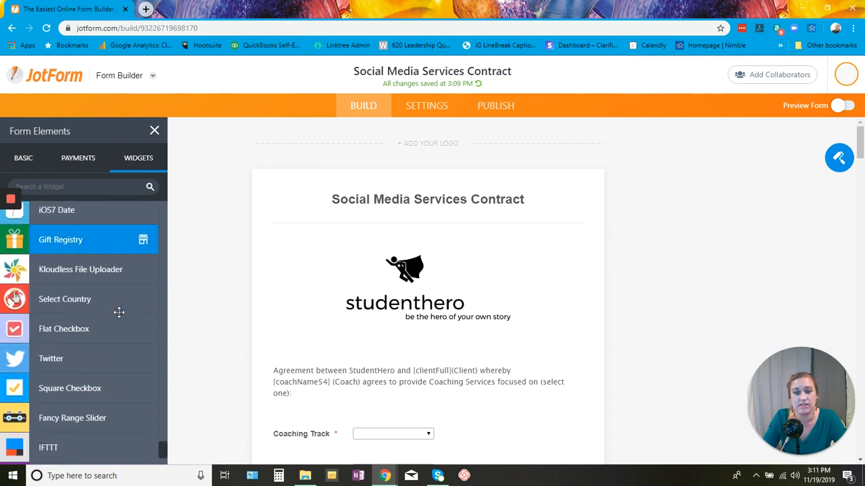
scroll(119, 312, "down", 3)
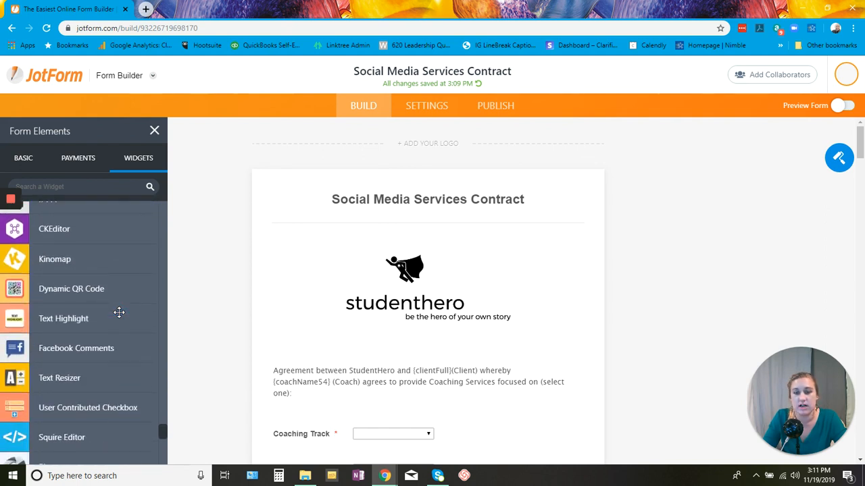
scroll(119, 312, "down", 4)
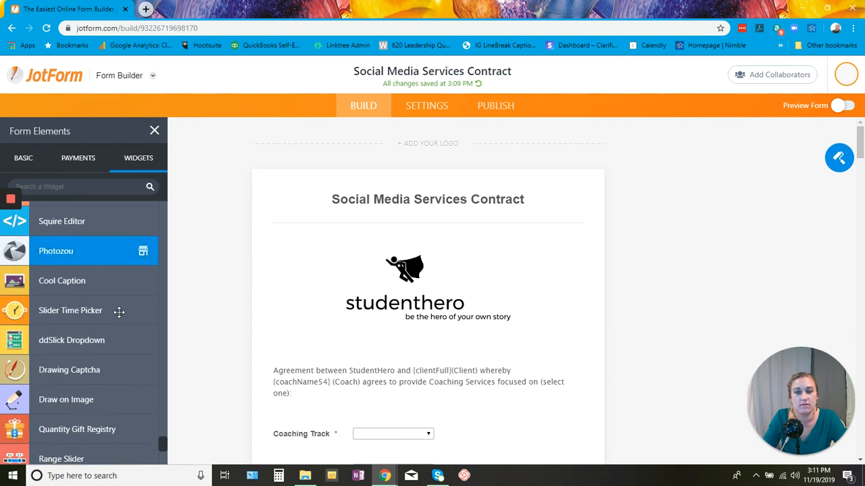
scroll(118, 312, "down", 2)
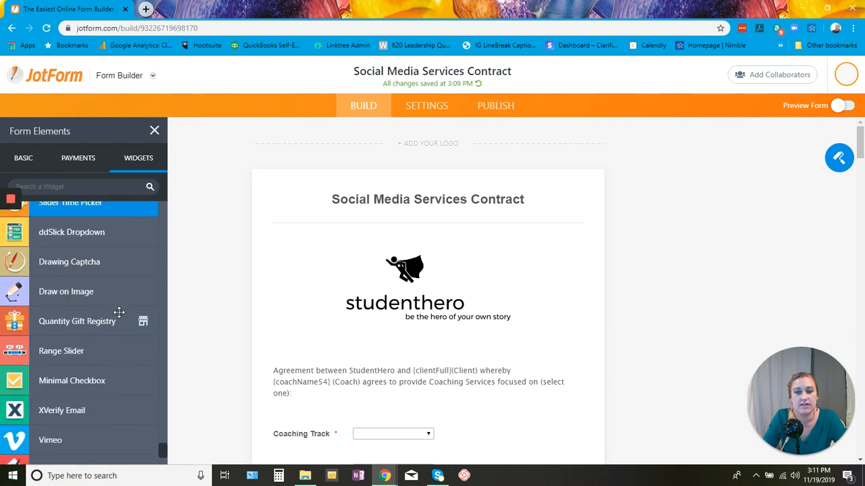
scroll(119, 313, "down", 2)
scroll(119, 312, "down", 1)
scroll(119, 313, "down", 1)
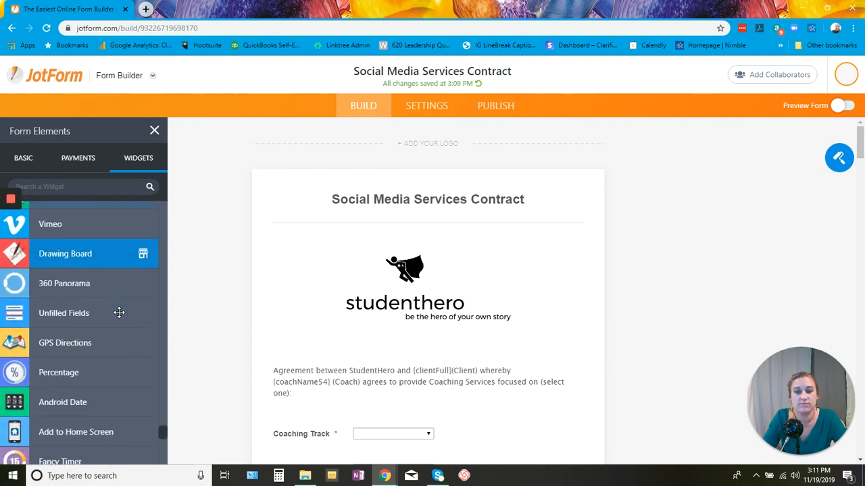
scroll(119, 312, "down", 2)
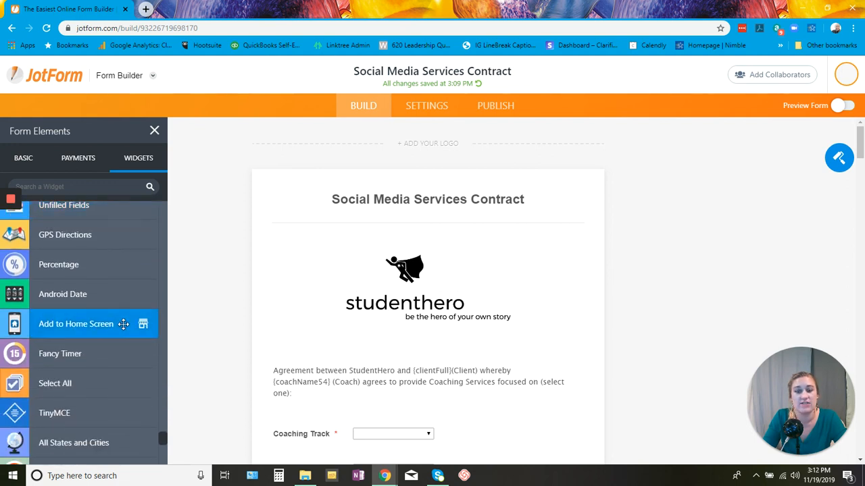
scroll(123, 324, "down", 3)
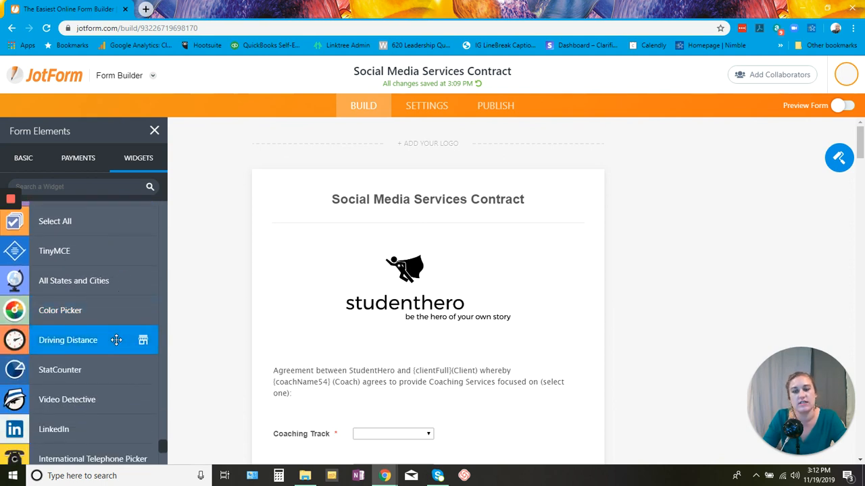
scroll(117, 334, "down", 2)
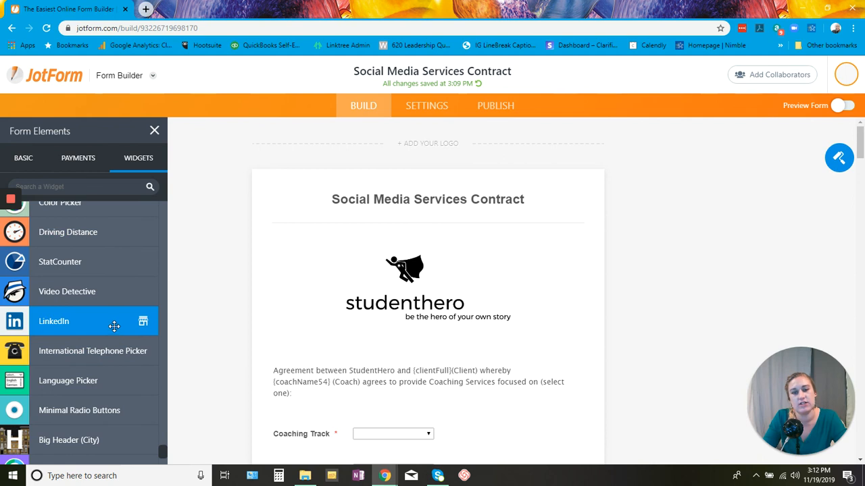
scroll(114, 326, "down", 5)
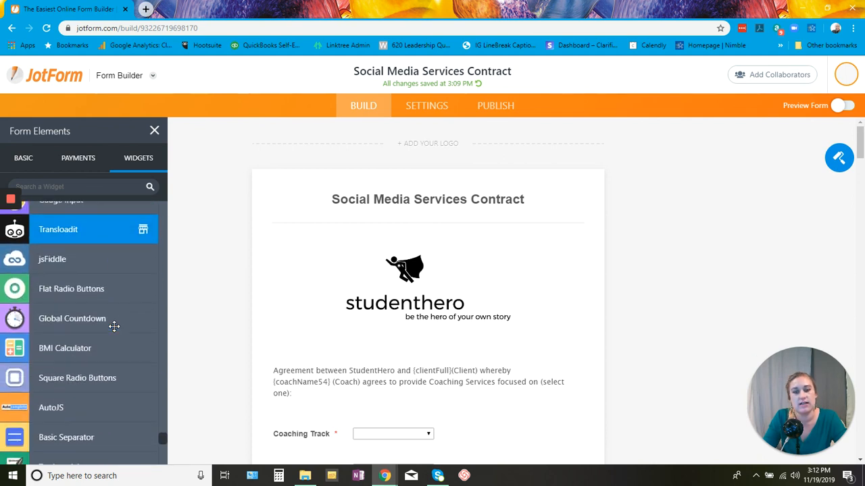
scroll(115, 327, "down", 3)
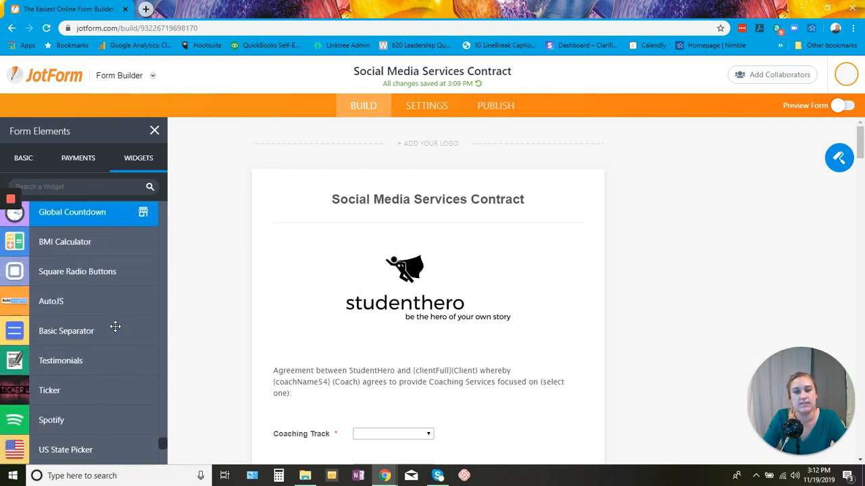
scroll(115, 327, "down", 2)
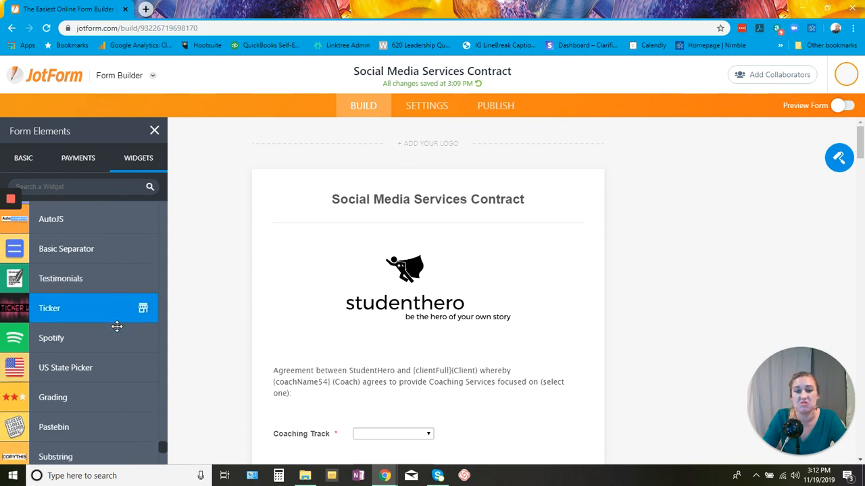
scroll(117, 327, "down", 3)
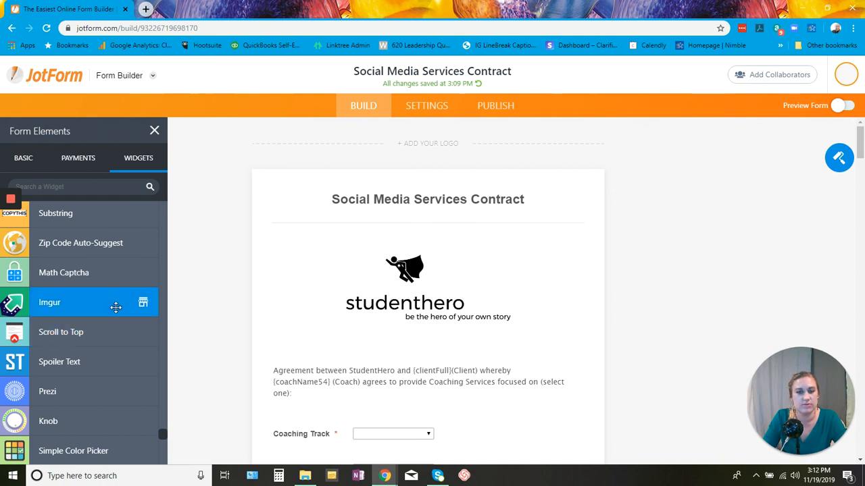
scroll(115, 307, "down", 2)
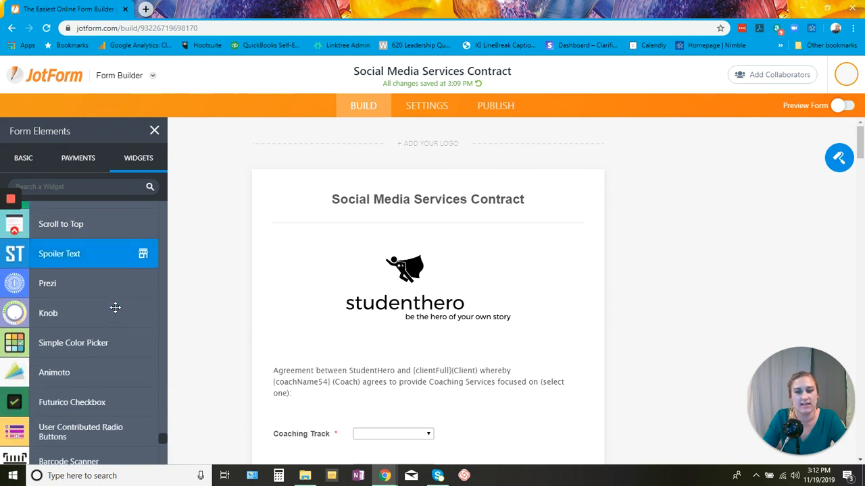
scroll(115, 308, "down", 3)
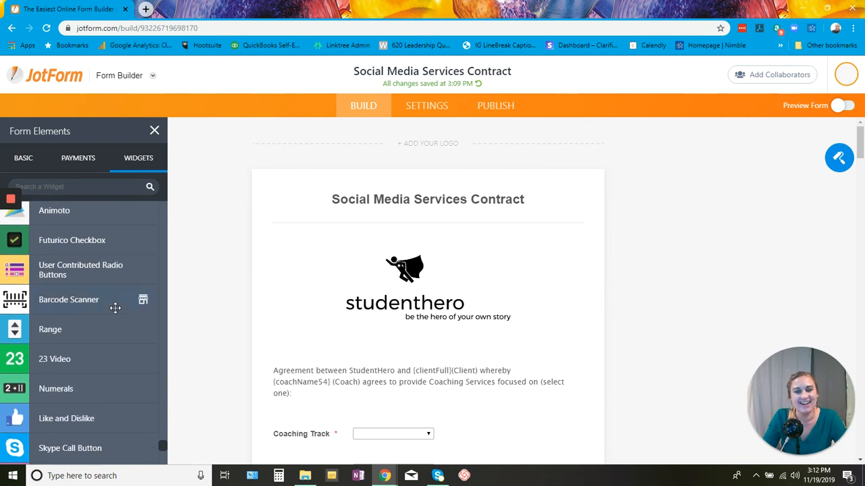
scroll(114, 307, "down", 2)
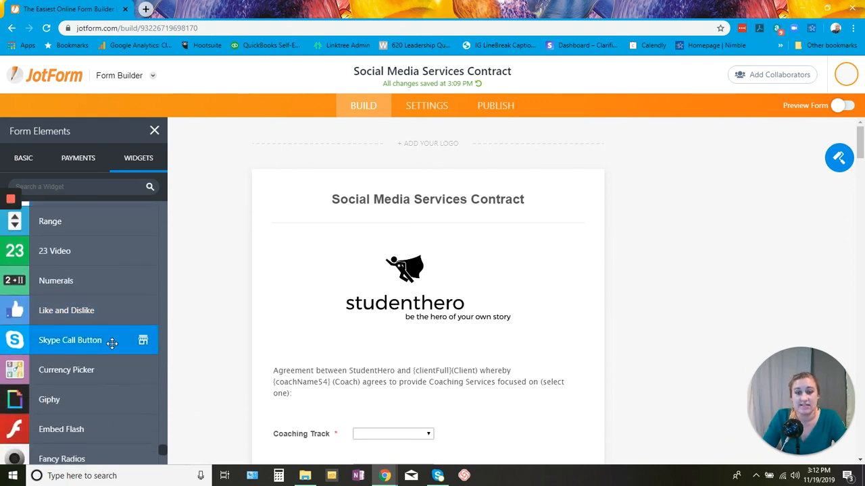
scroll(112, 341, "down", 3)
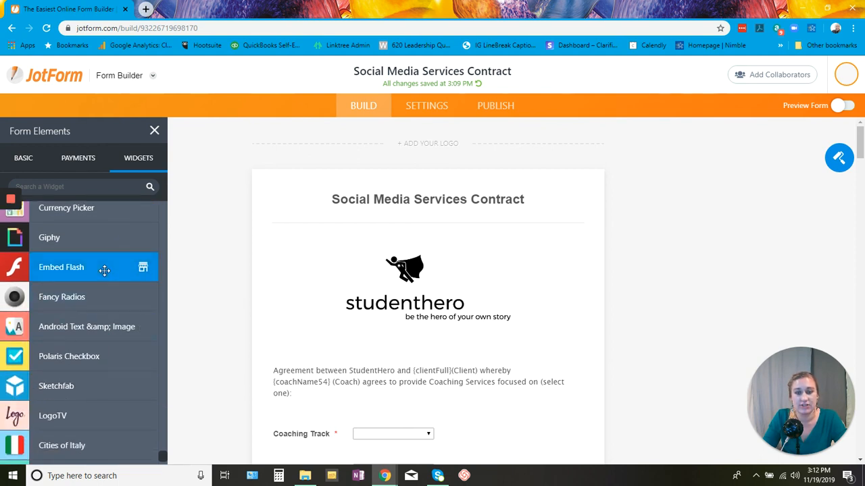
scroll(104, 270, "down", 2)
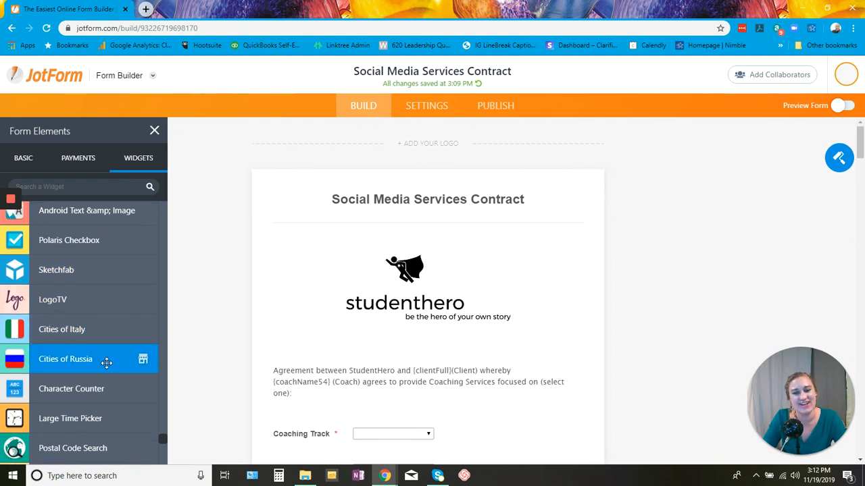
scroll(106, 360, "down", 2)
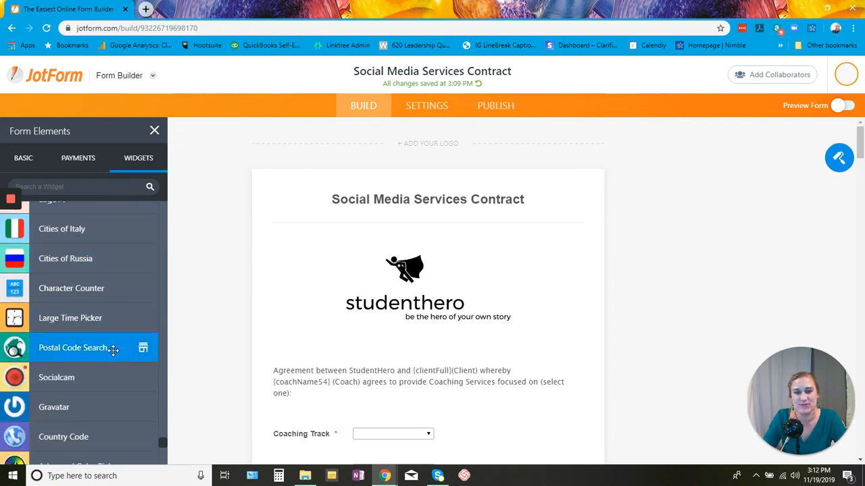
scroll(113, 349, "down", 2)
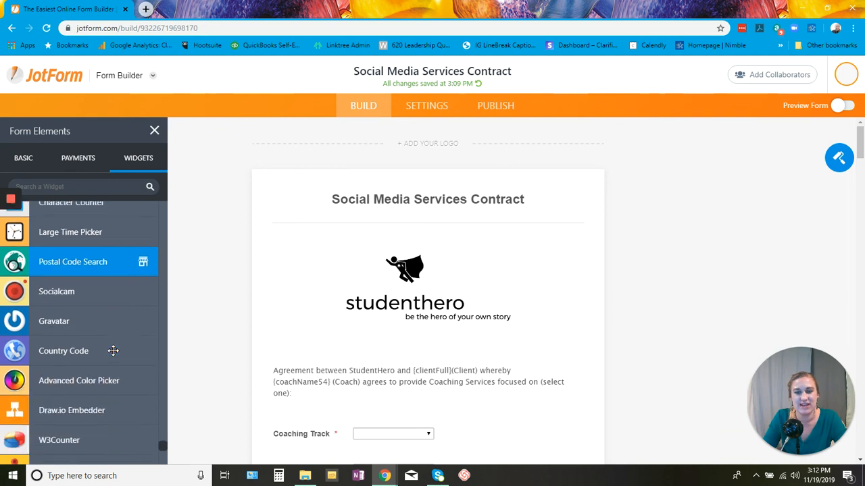
scroll(114, 333, "down", 3)
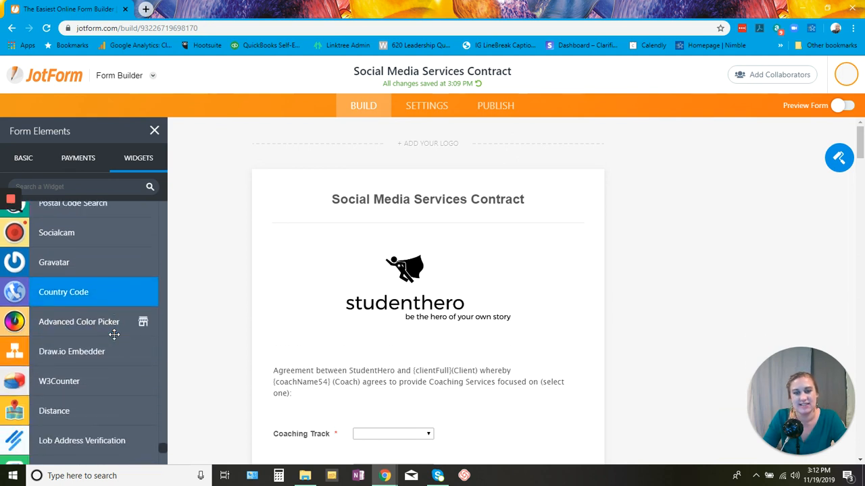
left_click(19, 160)
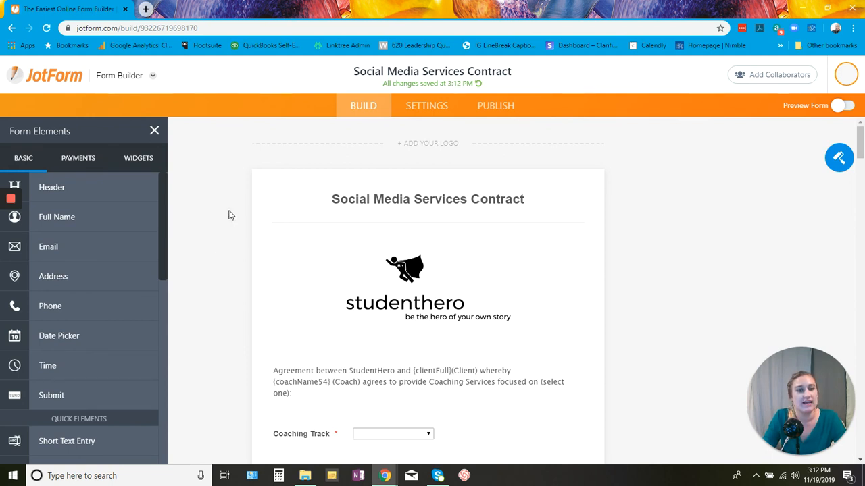
- Open the properties of the studenthero logo image and review its general size and alignment options
left_click(395, 282)
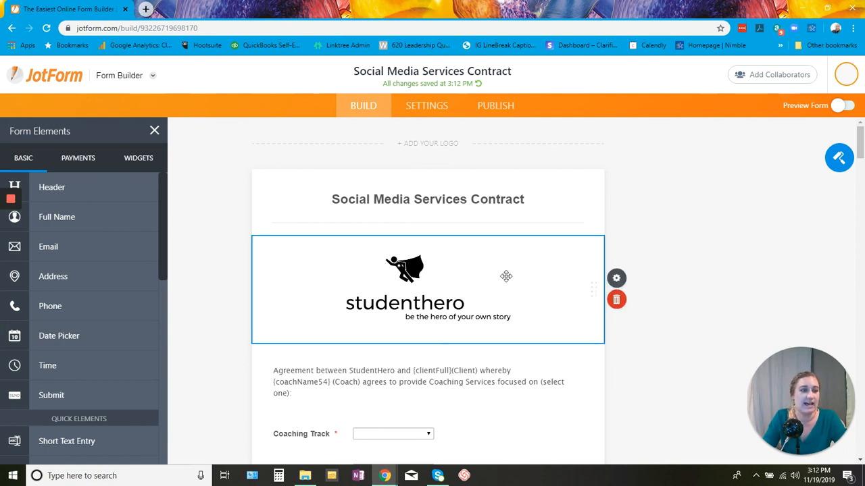
left_click(618, 282)
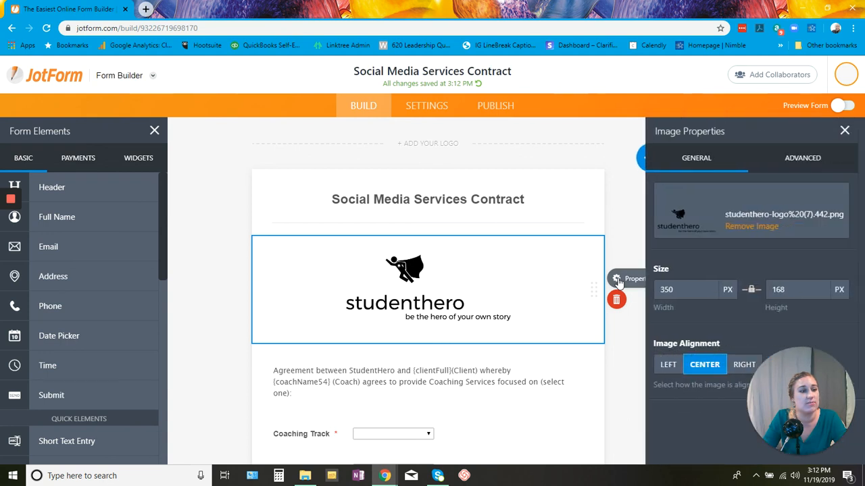
left_click_drag(811, 410, 615, 71)
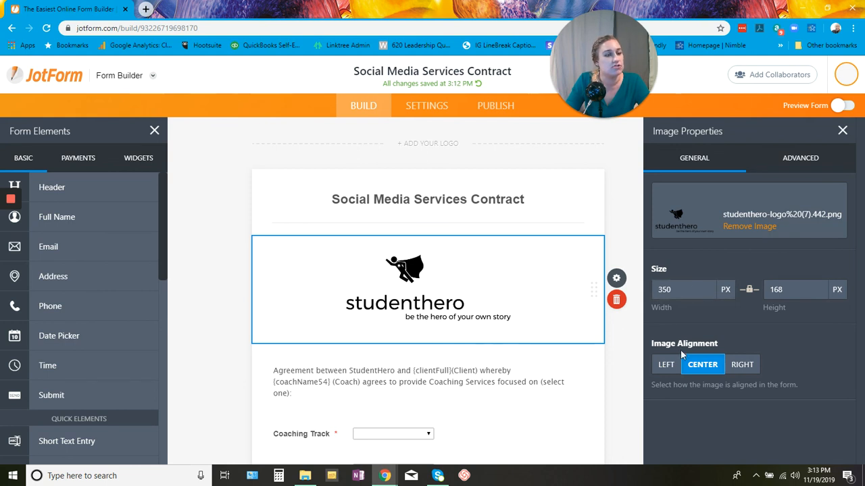
- Turn on Link Image in the logo's advanced properties and look through its remaining options, including Hover Text, Shrink and Hide field
left_click(796, 162)
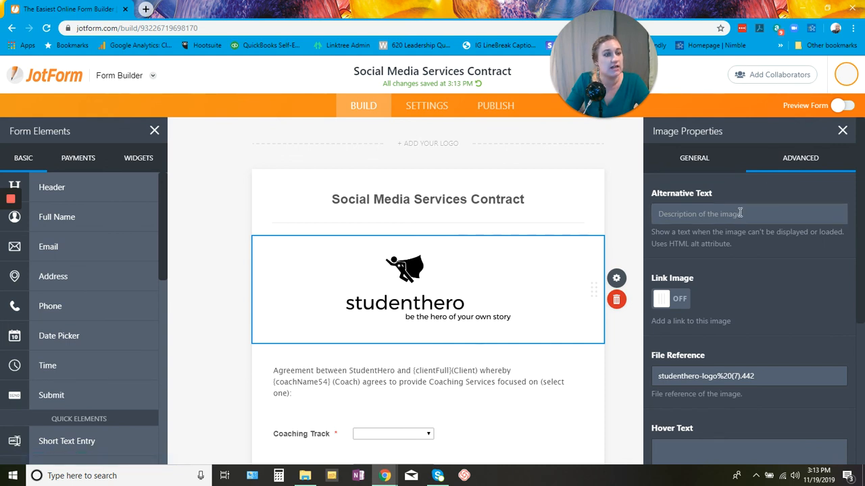
scroll(740, 213, "down", 2)
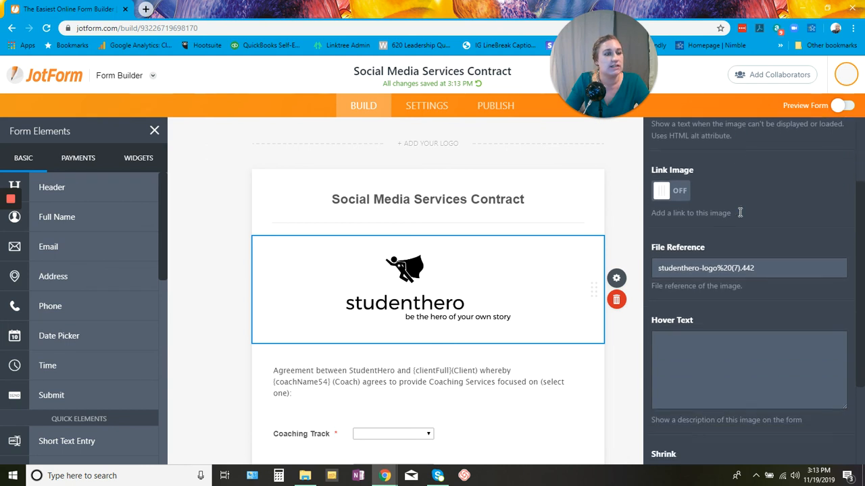
left_click(662, 194)
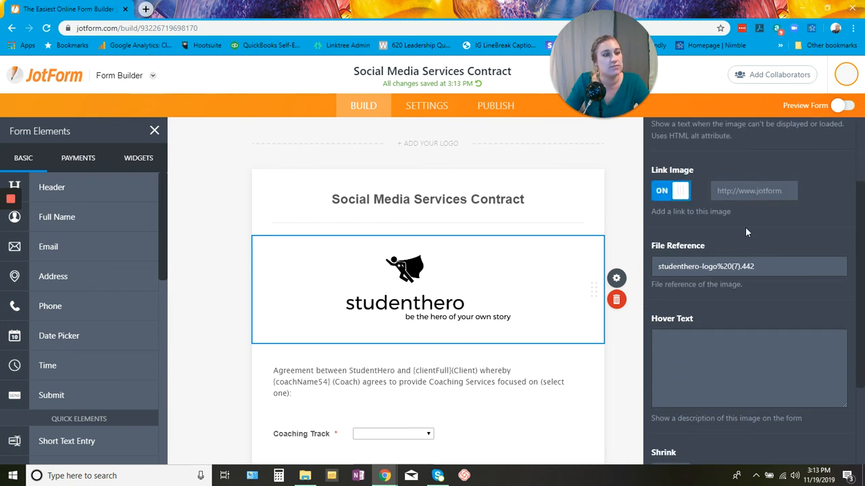
scroll(710, 283, "down", 2)
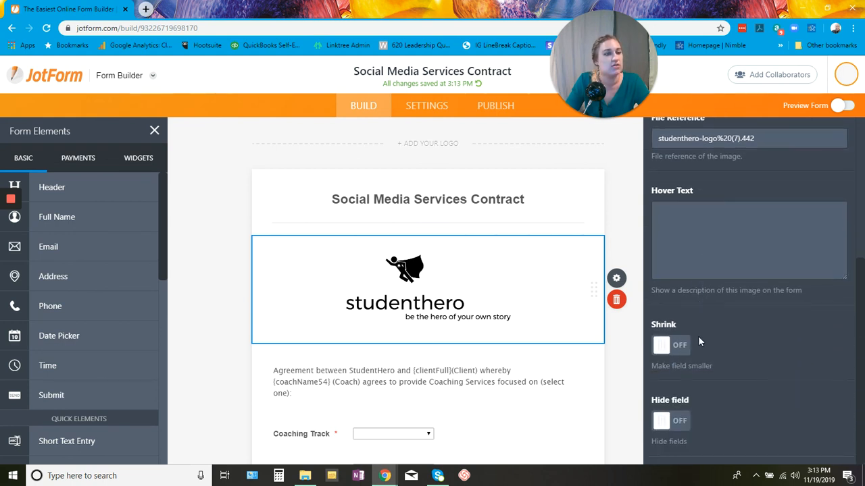
left_click(622, 343)
- Open the agreement paragraph for editing and review its general and advanced text properties, including Shrink, Move to a new line and Hide field
scroll(494, 338, "down", 3)
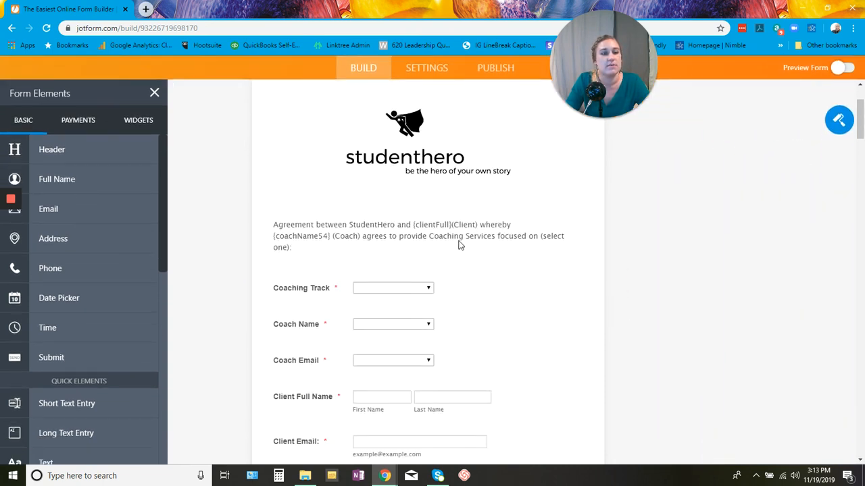
left_click(461, 241)
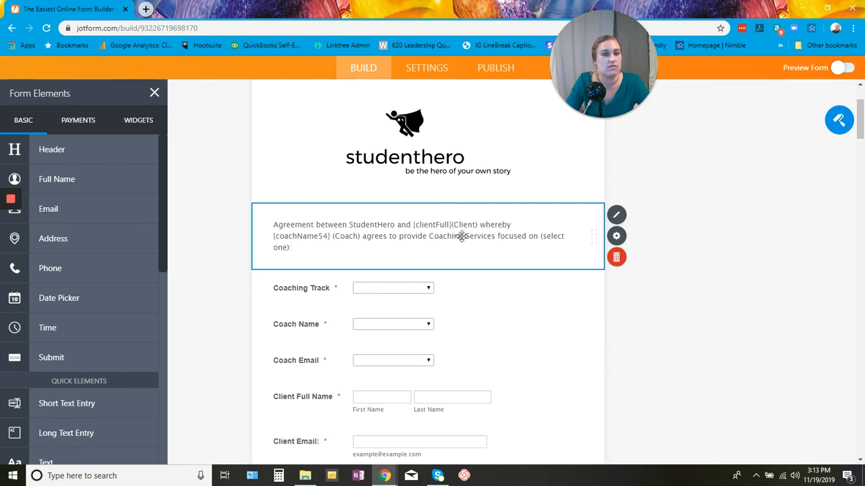
left_click(460, 236)
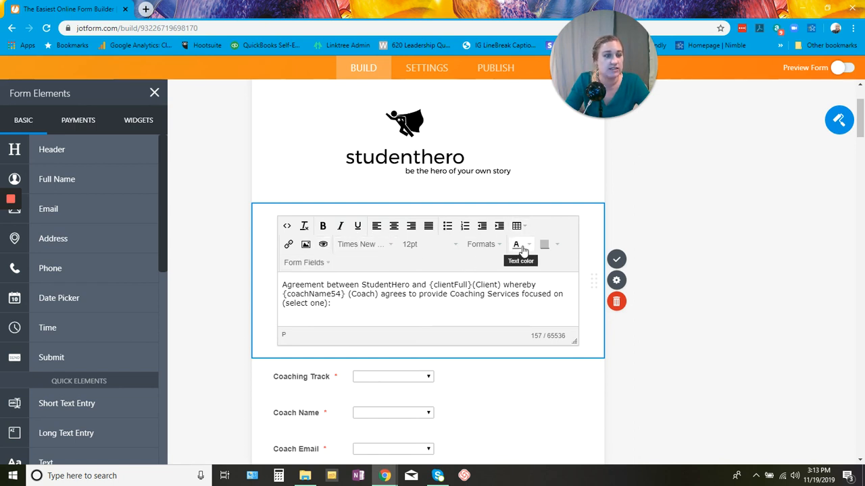
left_click(616, 281)
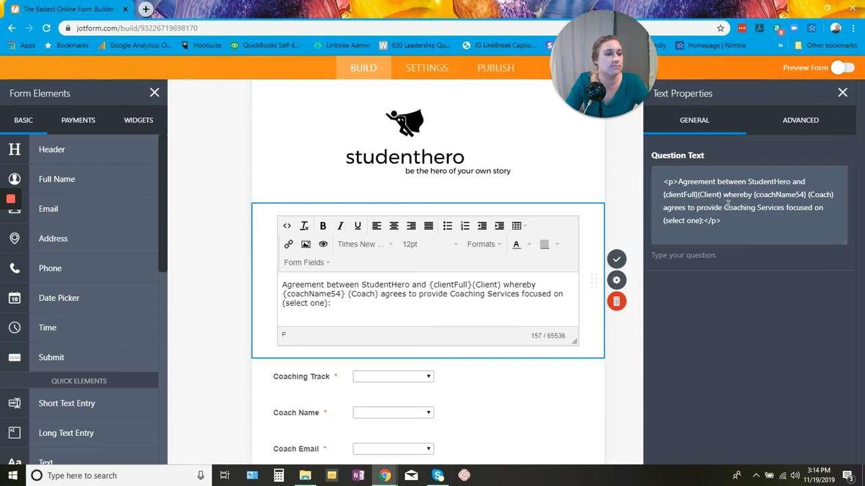
left_click(802, 127)
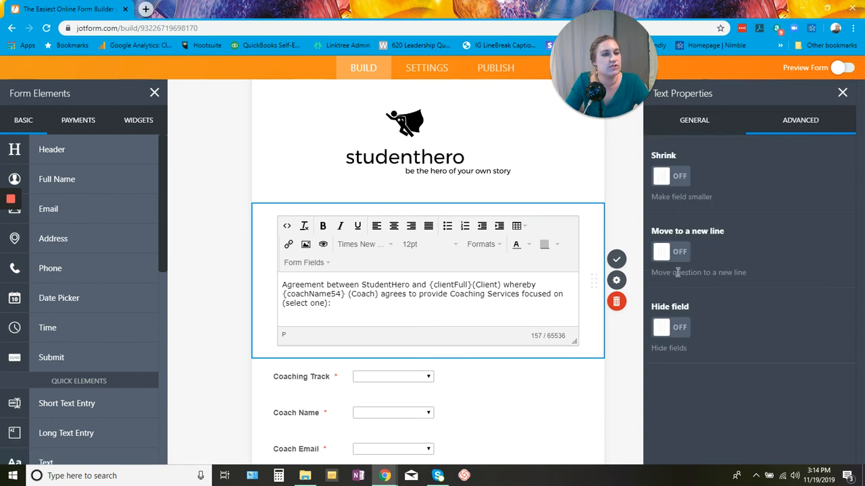
left_click(842, 94)
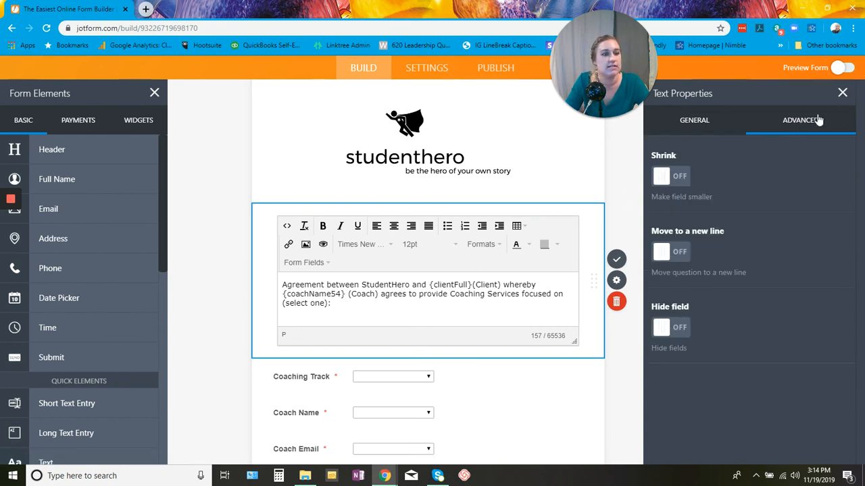
left_click(663, 233)
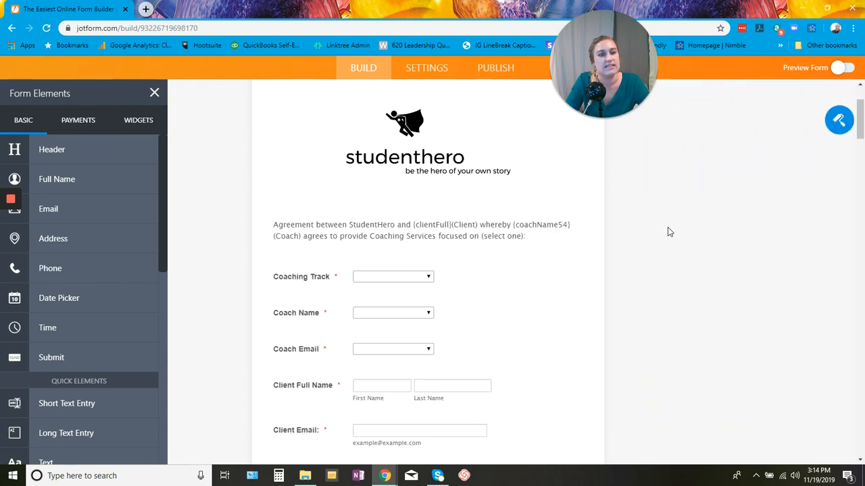
- Open the Coaching Track dropdown's option list on the form and enlarge it to read all the choices
scroll(666, 241, "up", 2)
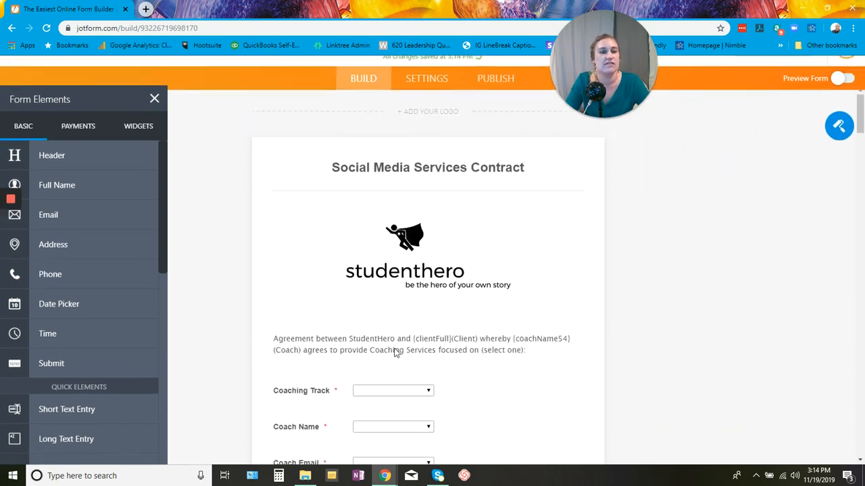
scroll(439, 374, "down", 3)
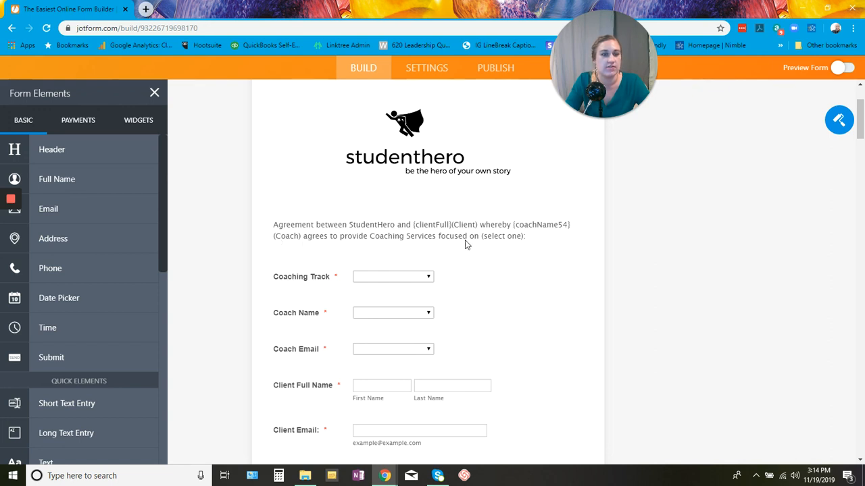
scroll(651, 255, "down", 1)
scroll(650, 255, "down", 2)
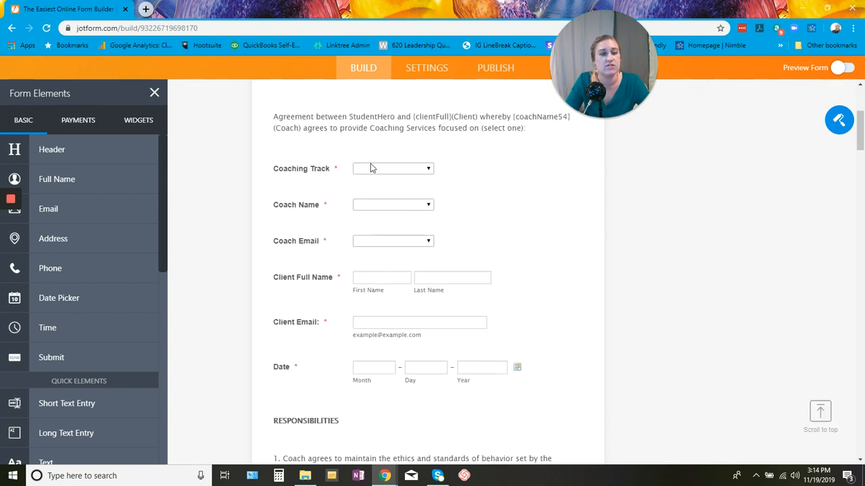
left_click(463, 169)
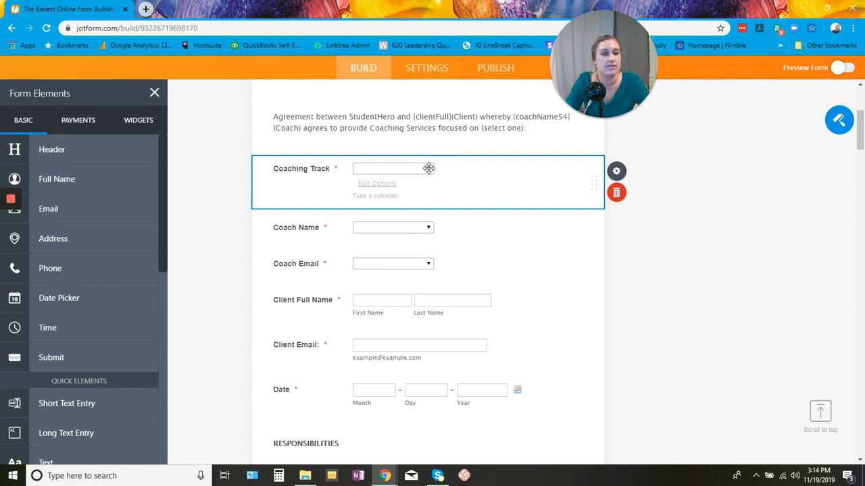
left_click(376, 186)
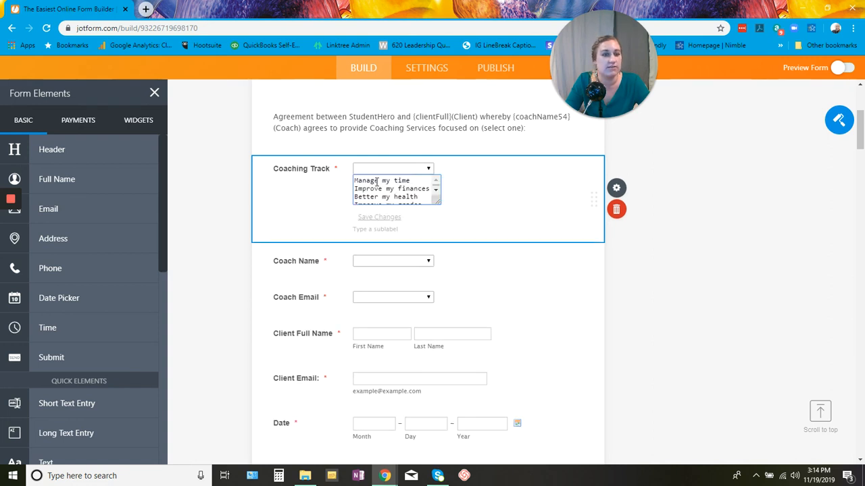
left_click_drag(442, 204, 446, 260)
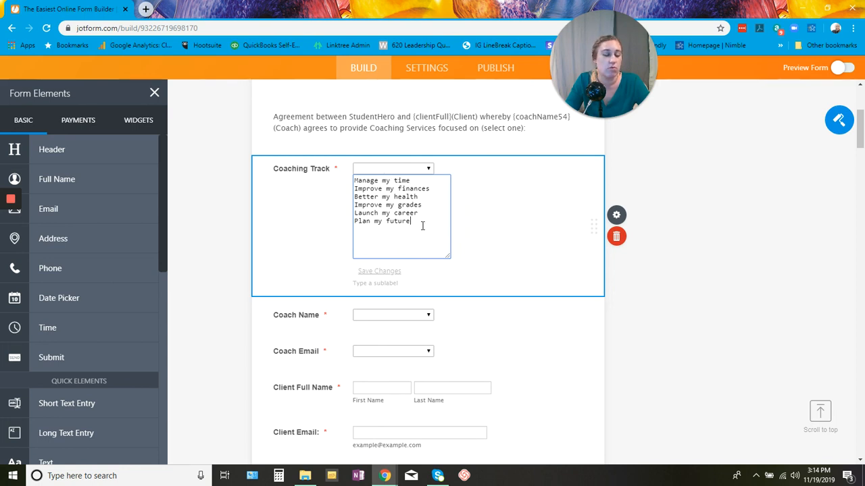
left_click(623, 217)
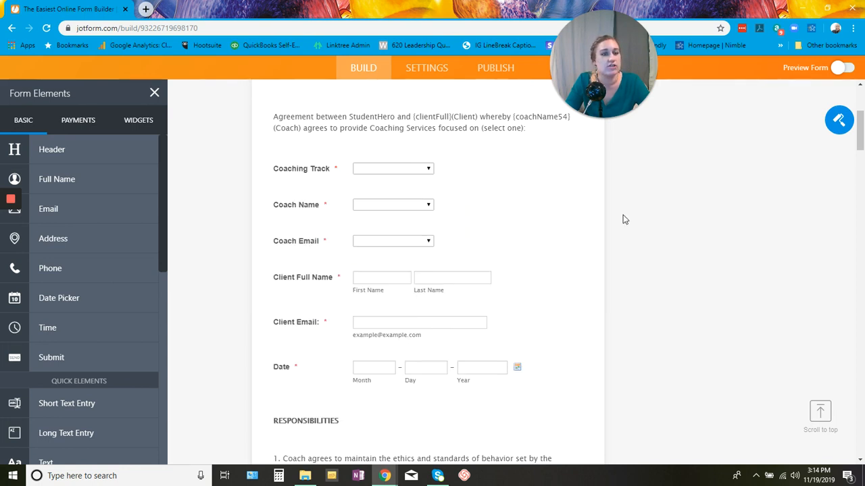
- Open the Coaching Track dropdown's properties and review its general settings, from Question Text and Label Alignment to Required, Sub Label and Duplicate Field
left_click(449, 174)
left_click(616, 171)
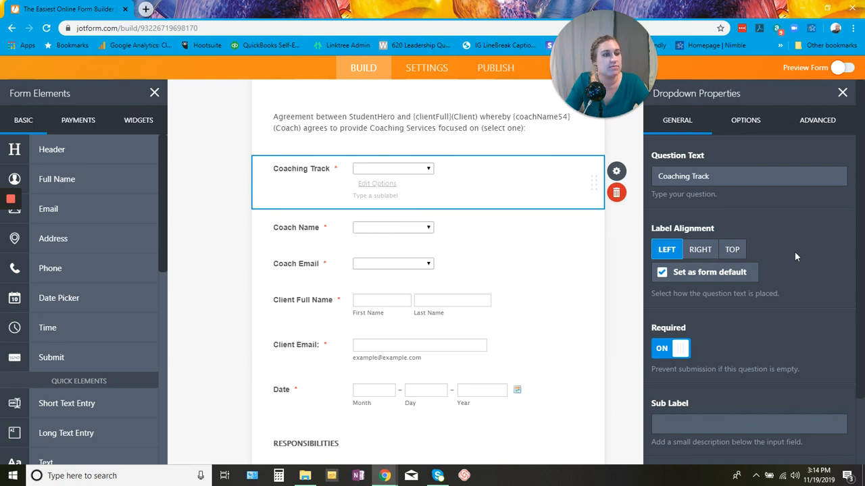
scroll(794, 255, "down", 1)
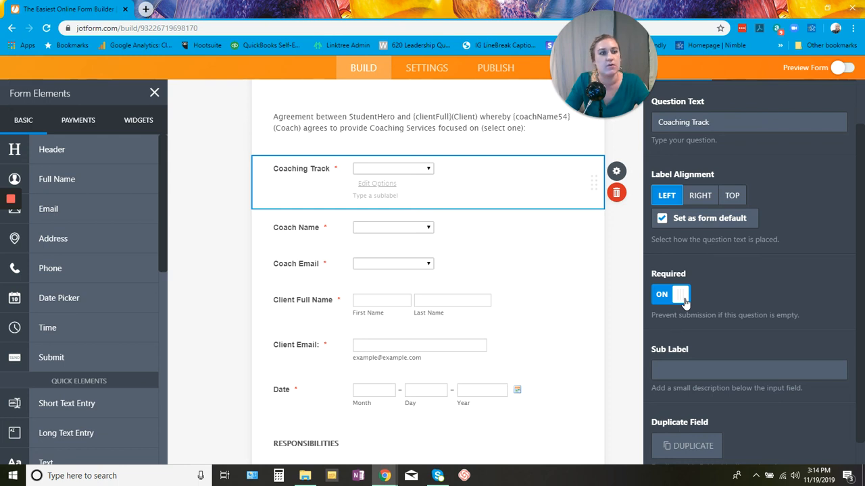
scroll(713, 288, "down", 1)
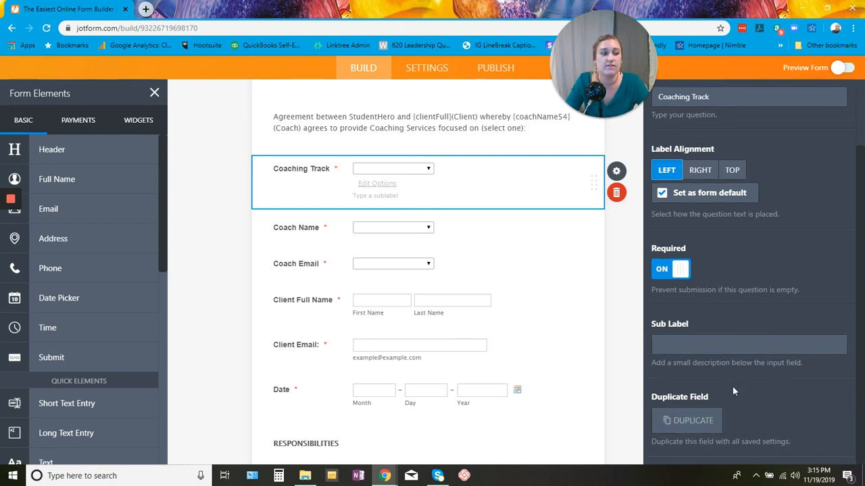
scroll(732, 386, "up", 3)
- Review the Coaching Track dropdown's option settings, from Width and Predefined Options to Selected by Default, Use Calculation Values and Show Text in Empty Option
left_click(746, 121)
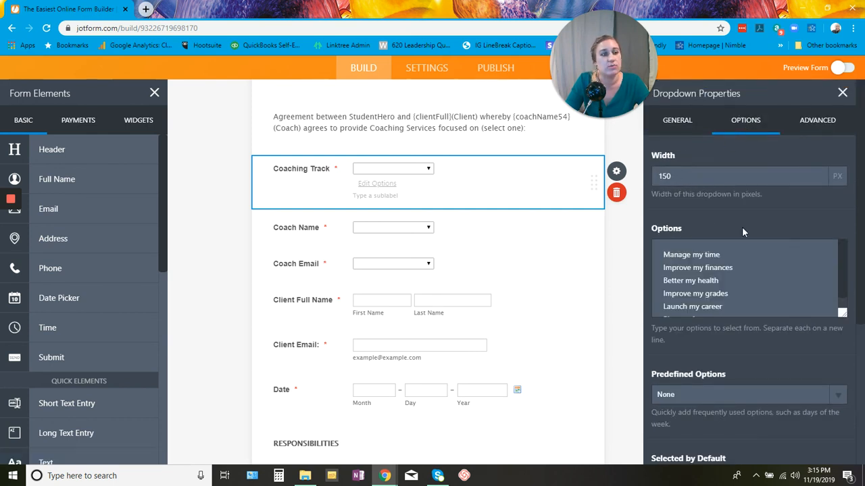
scroll(731, 291, "down", 1)
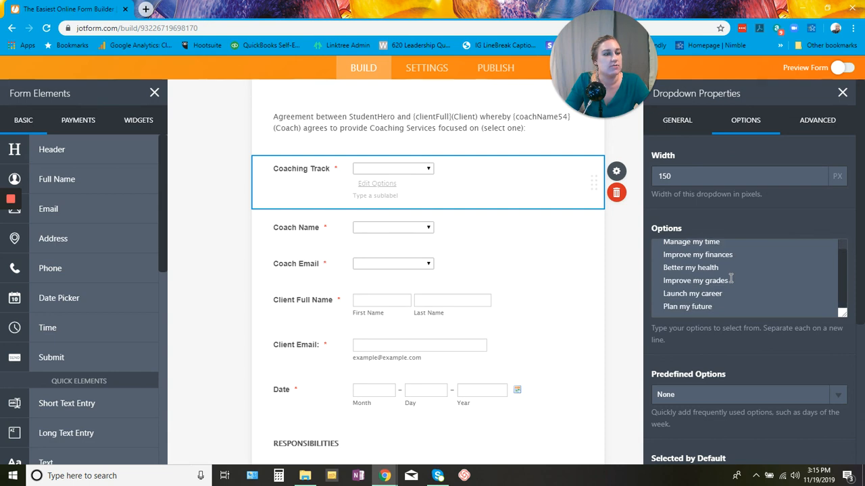
scroll(733, 299, "down", 2)
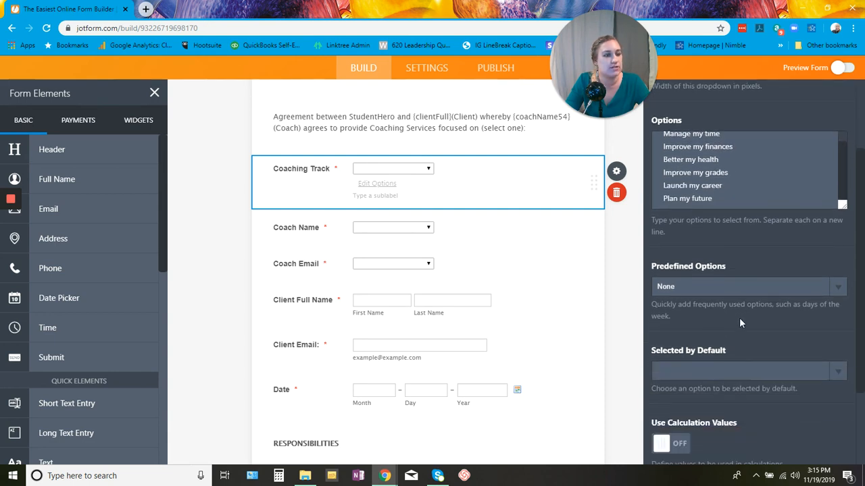
scroll(739, 318, "down", 2)
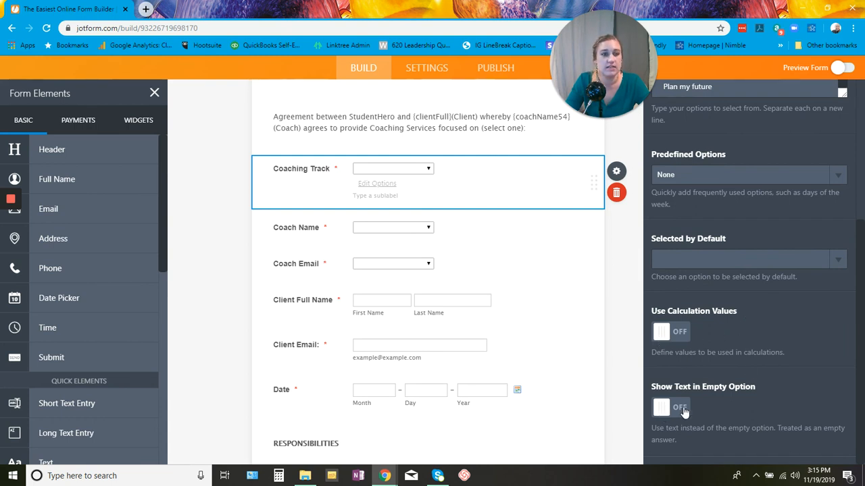
scroll(751, 362, "up", 4)
- Review the Coaching Track dropdown's advanced settings, from Multiple Selections to Hide field, and expand its Field Details
left_click(815, 123)
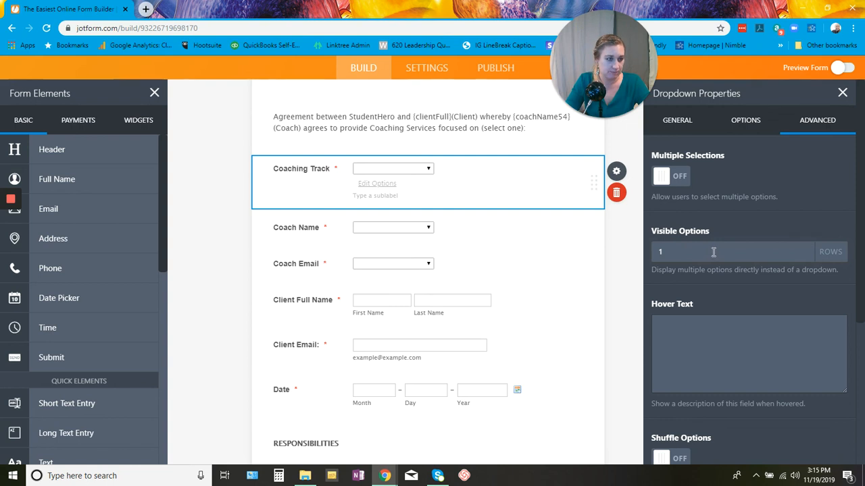
scroll(705, 286, "down", 2)
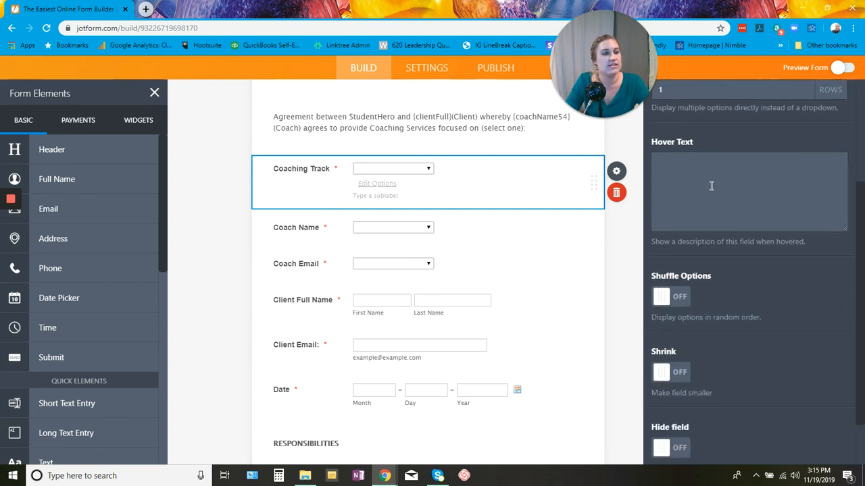
scroll(668, 345, "down", 1)
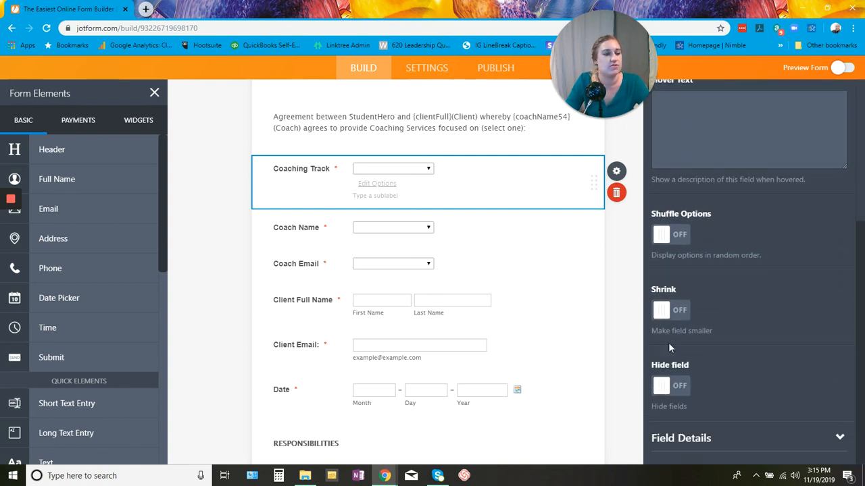
left_click(706, 439)
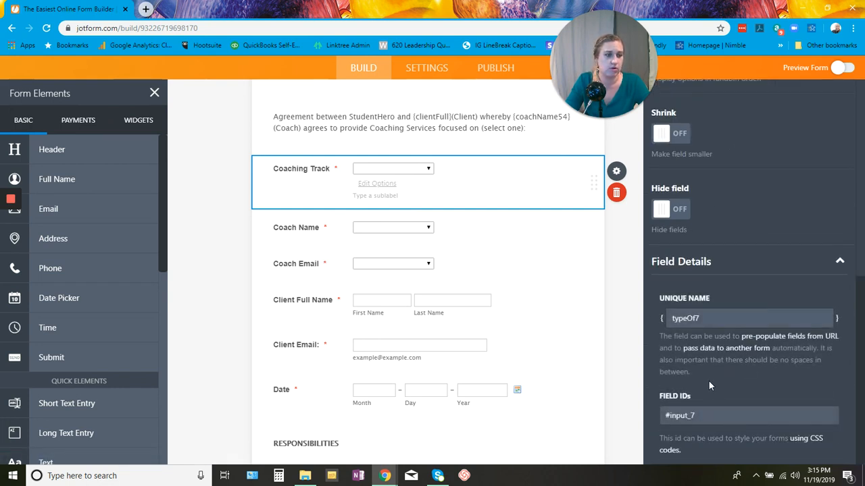
left_click(631, 281)
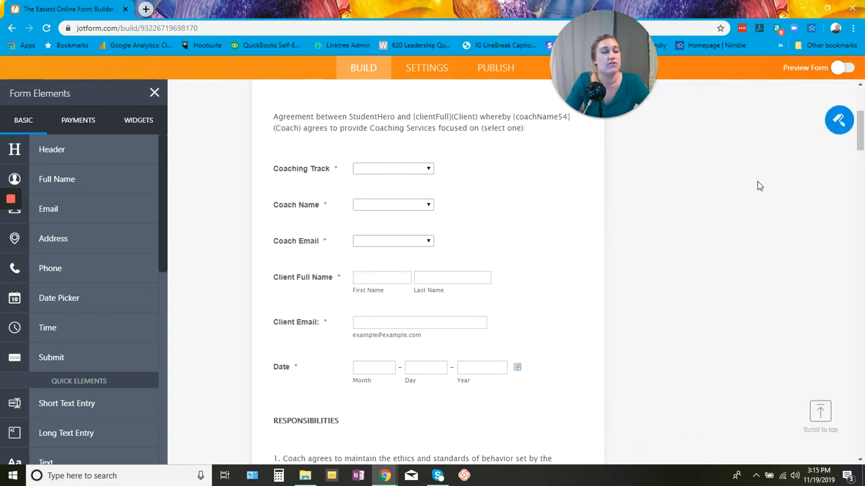
- Apply the light blue color scheme to the form in the Form Designer and look over its page, form and font color settings
left_click(839, 121)
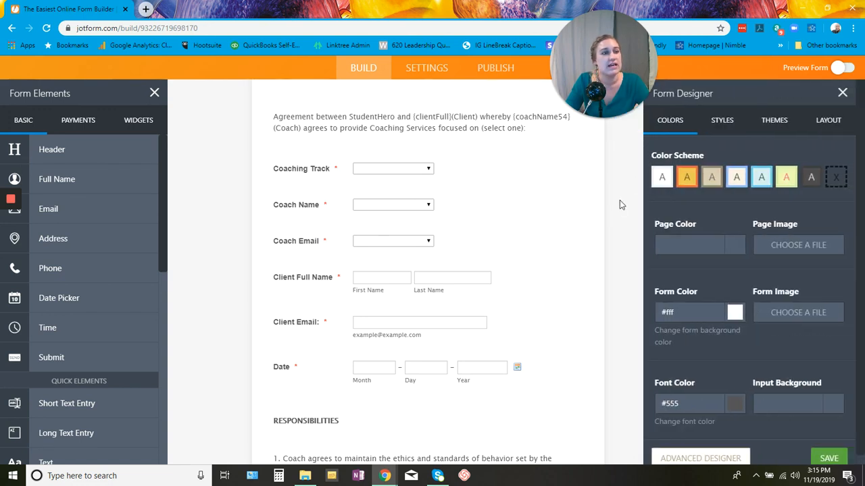
left_click(761, 180)
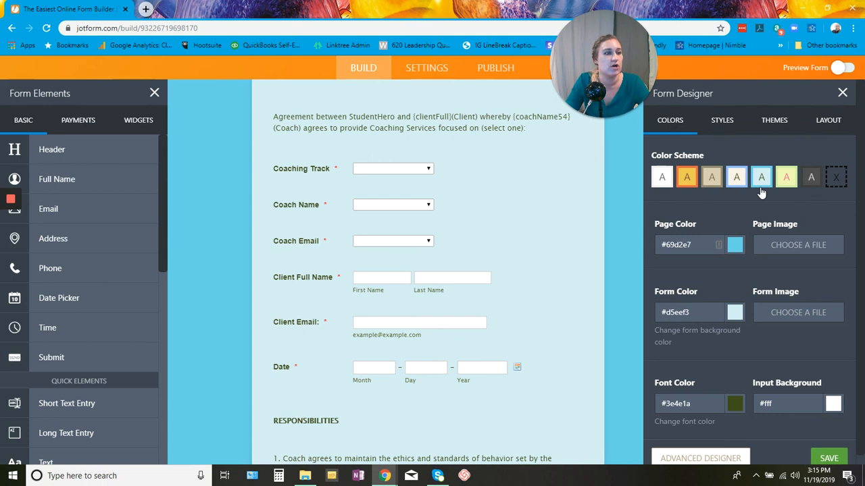
left_click(684, 246)
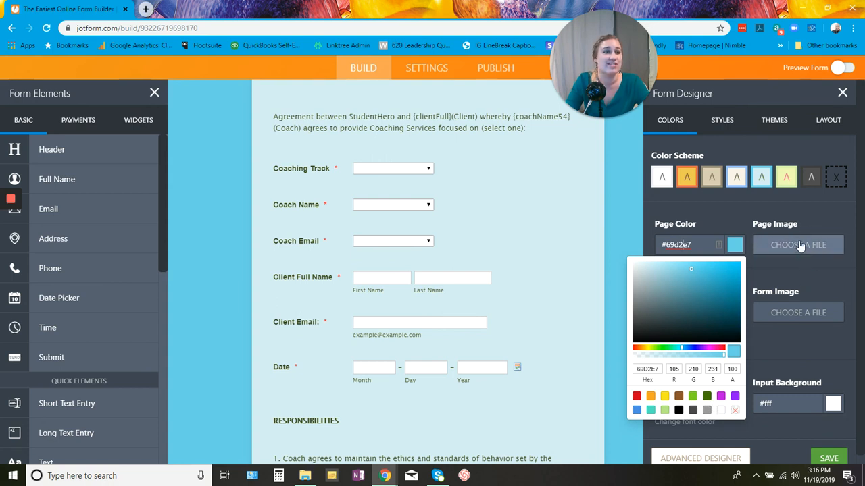
left_click(817, 272)
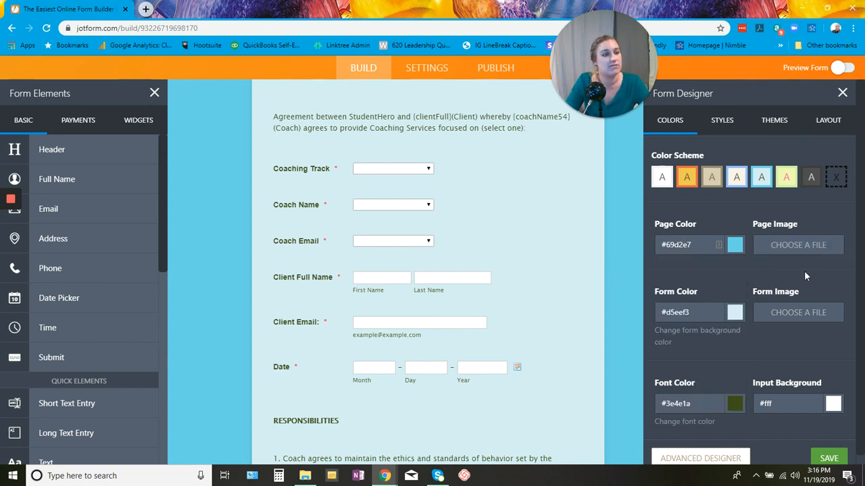
scroll(743, 289, "down", 1)
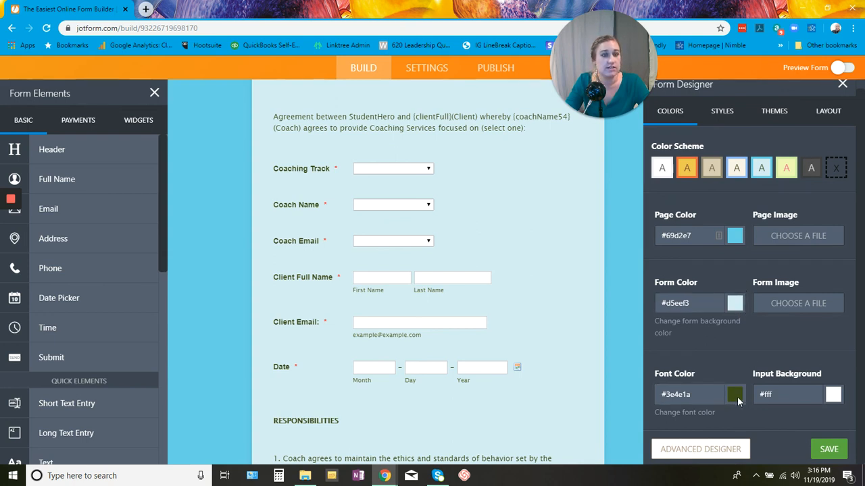
- Open the Advanced Designer and look through its Form Layout, Form Cover and Font Options settings
left_click(727, 450)
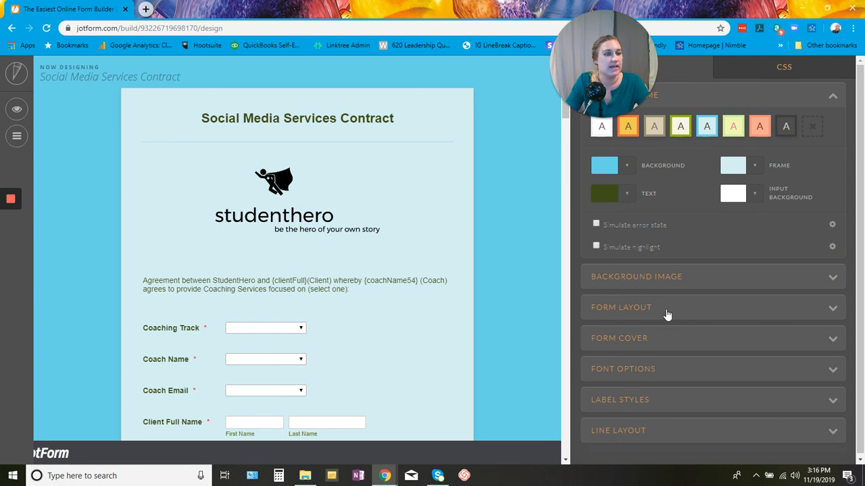
left_click(665, 311)
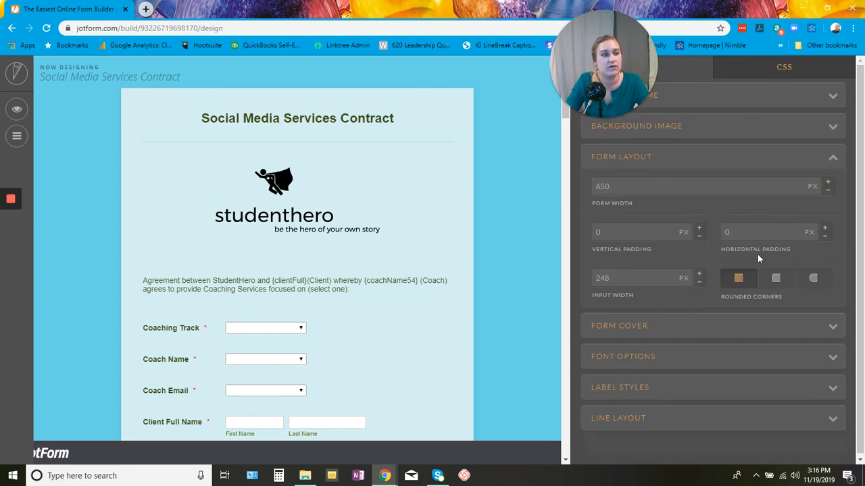
left_click(633, 327)
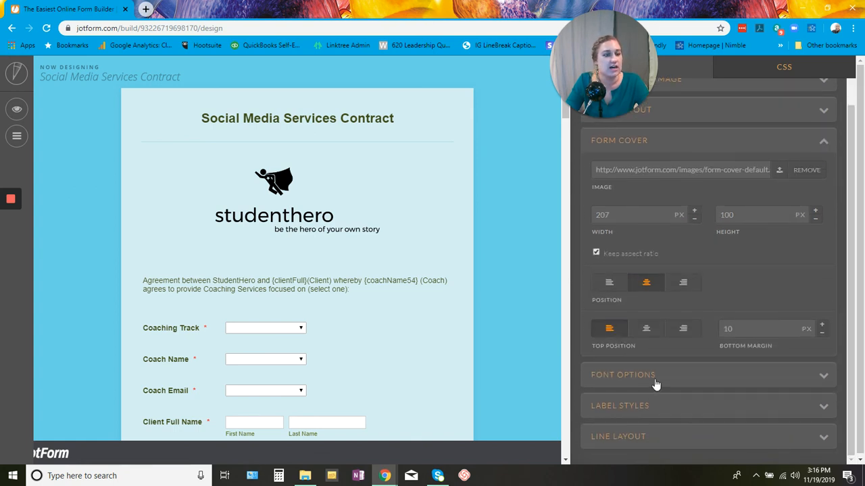
left_click(654, 382)
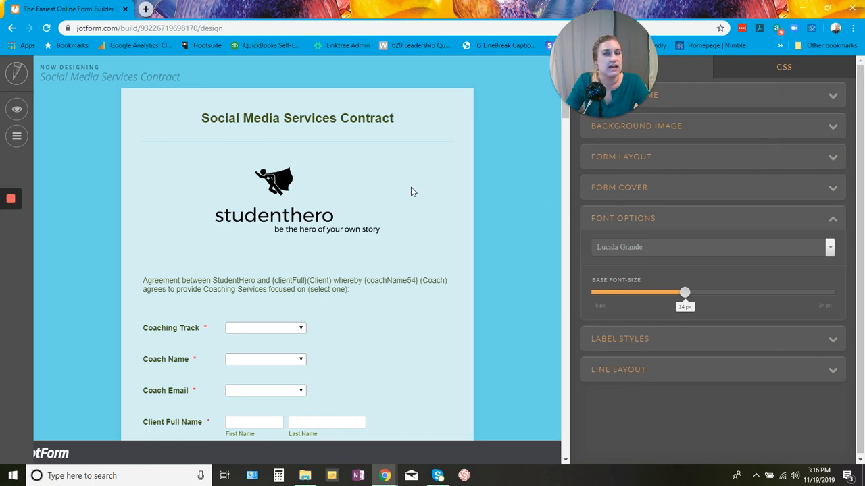
- Return to the form builder and review the Form Designer's style settings, from Form Width and Label Alignment to Font and Button Style
left_click(17, 74)
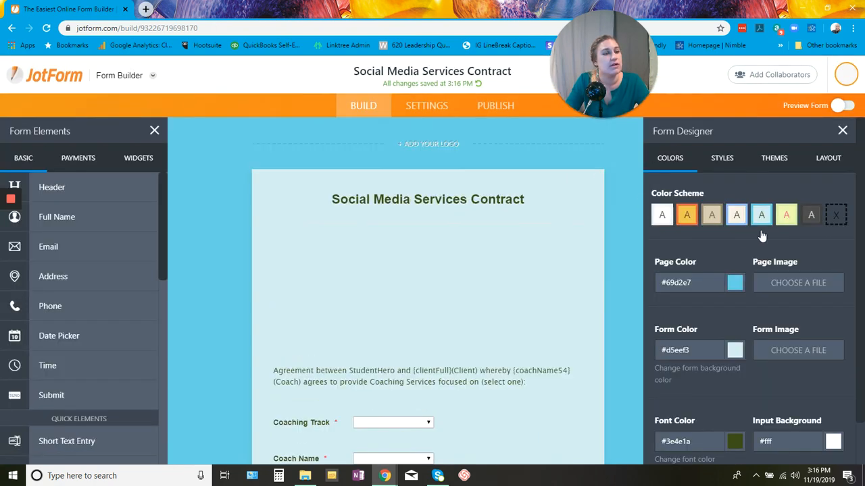
left_click(722, 159)
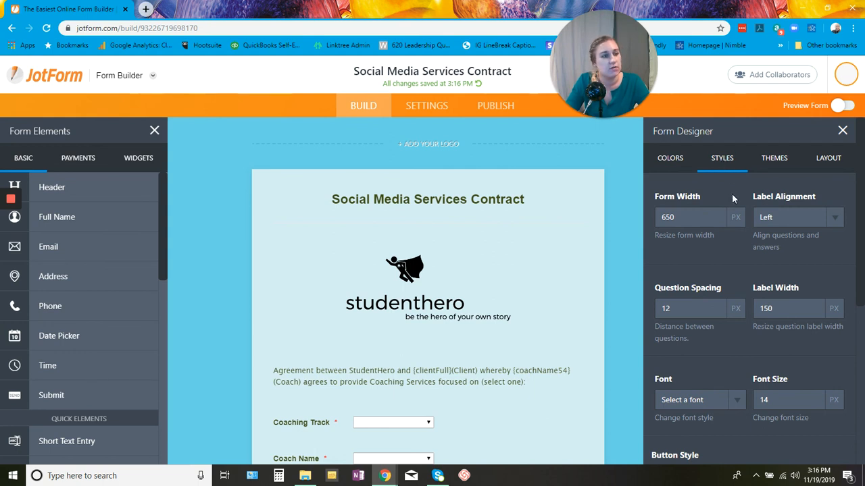
scroll(732, 193, "down", 2)
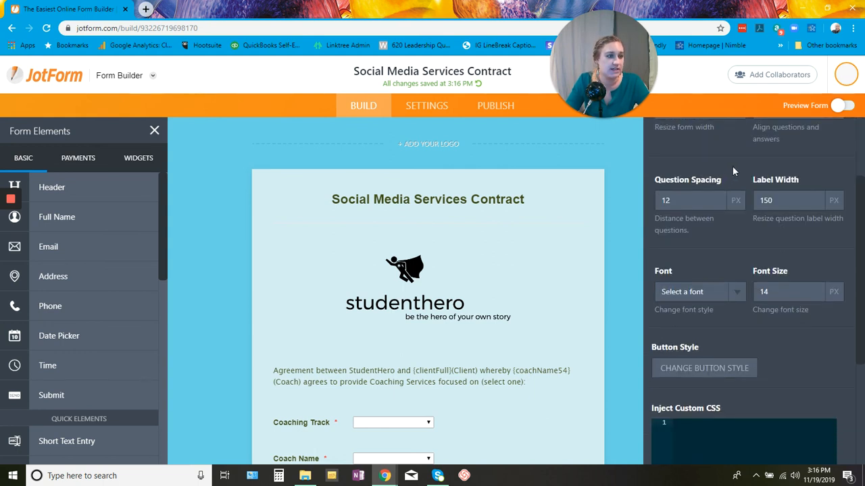
scroll(735, 249, "down", 1)
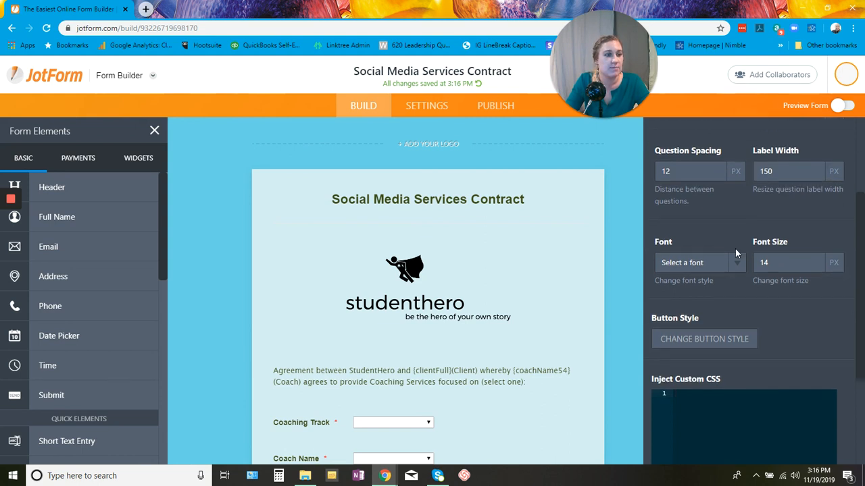
scroll(735, 248, "down", 1)
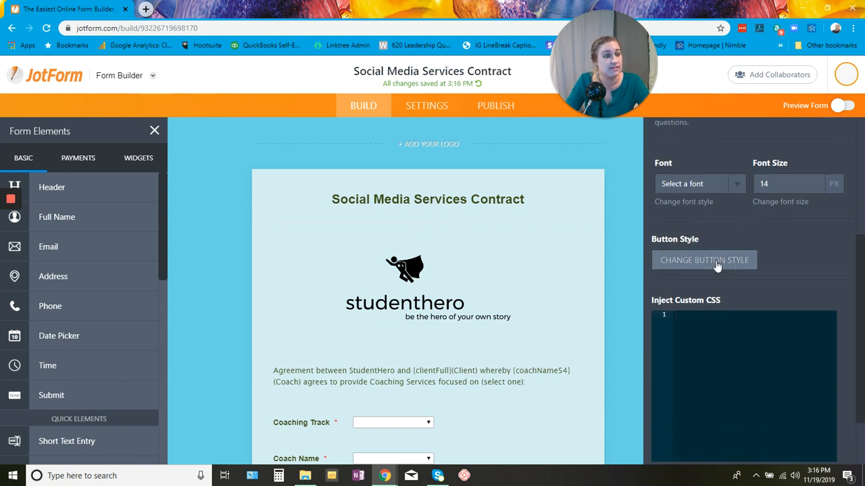
- Browse the available submit button styles and look over the Inject Custom CSS area
left_click(665, 263)
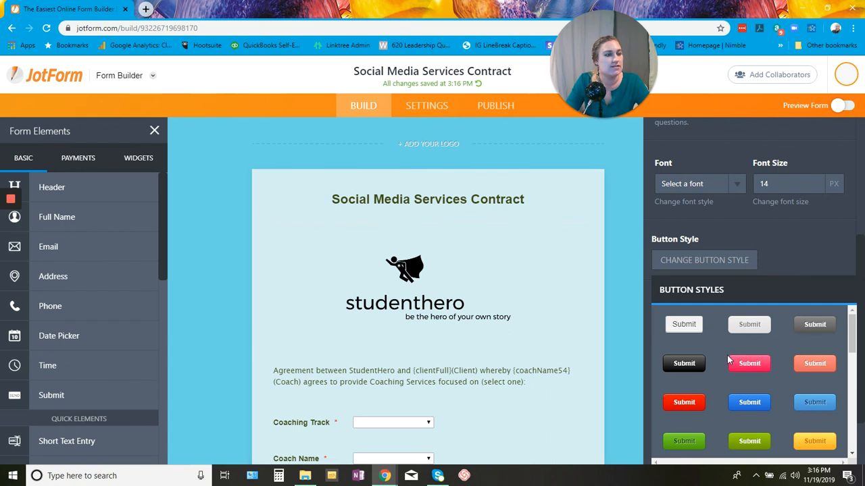
scroll(722, 369, "down", 3)
scroll(727, 367, "down", 5)
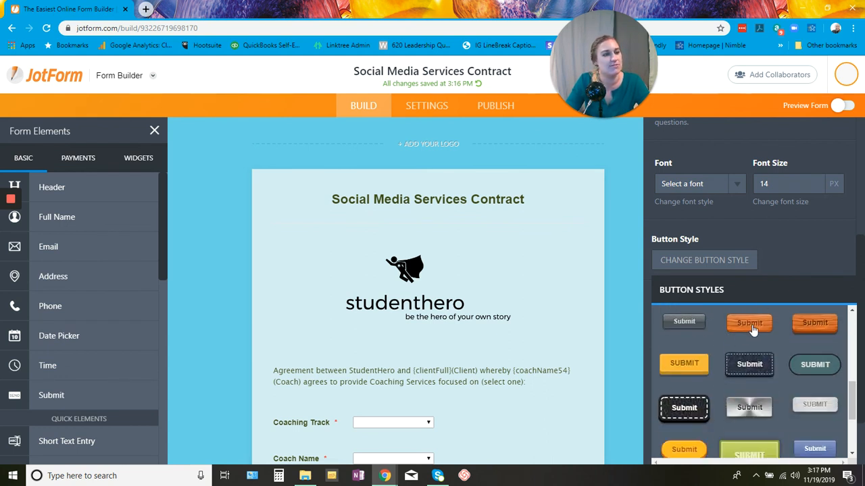
scroll(717, 337, "down", 3)
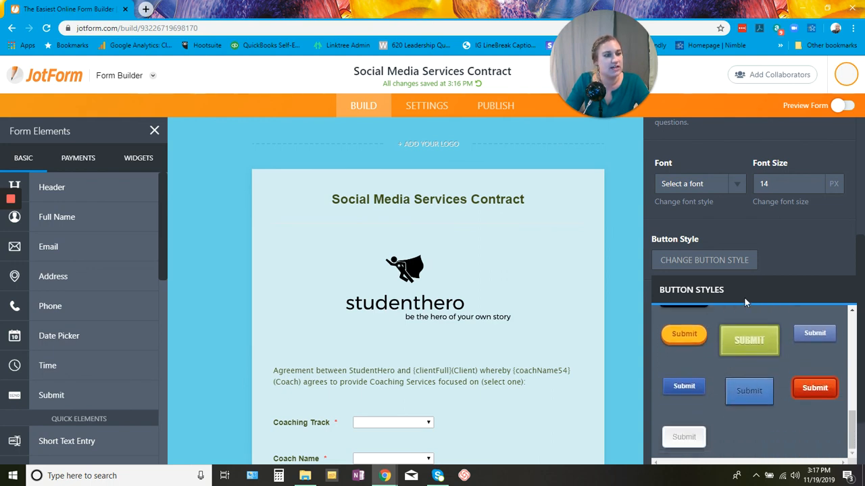
left_click(773, 264)
scroll(781, 300, "down", 1)
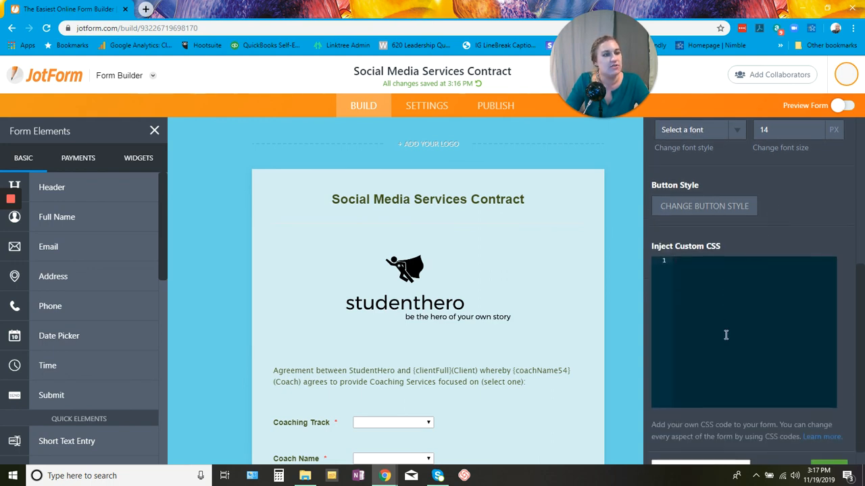
scroll(726, 291, "down", 1)
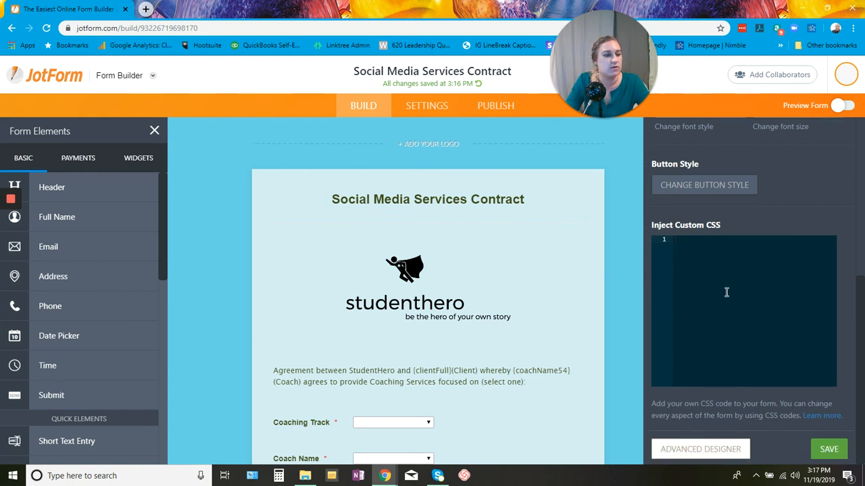
- Look over the used themes and the Classic Form and Card Form layouts, and close the Form Designer
scroll(726, 290, "up", 2)
scroll(726, 290, "up", 4)
left_click(778, 162)
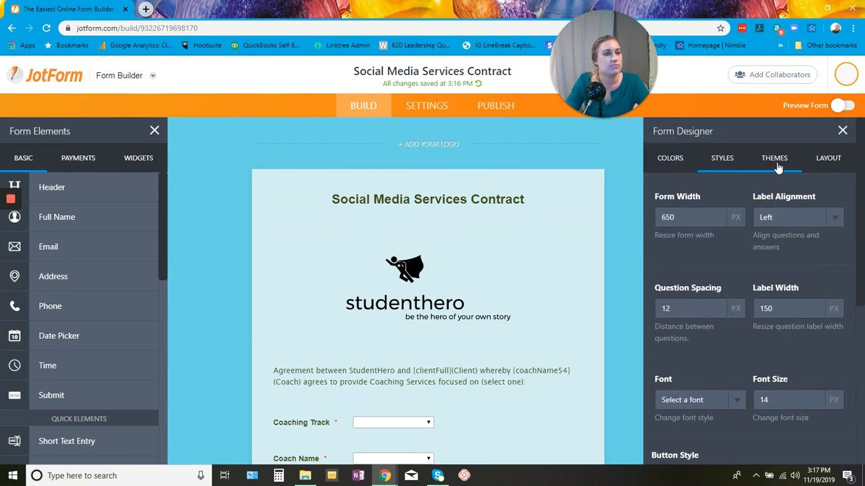
mouse_move(797, 259)
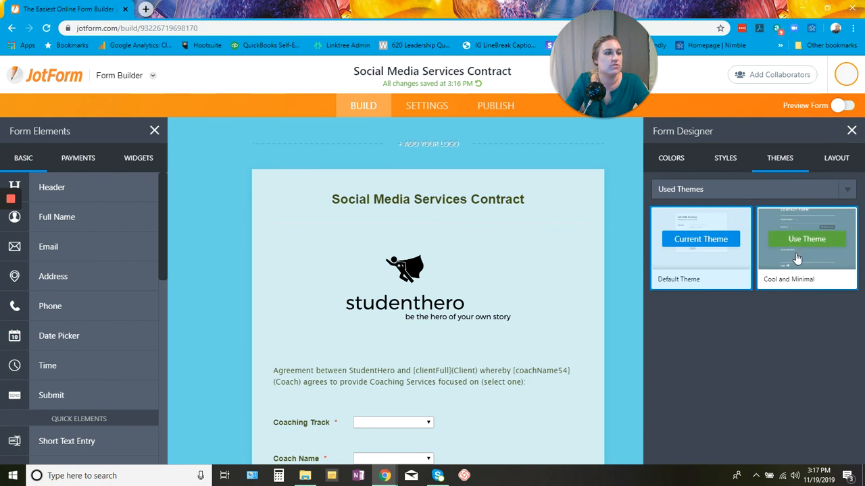
mouse_move(675, 251)
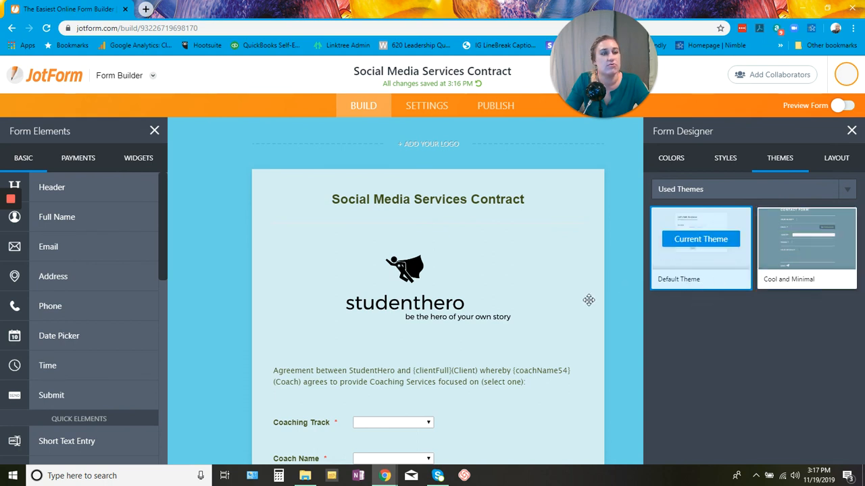
left_click(836, 159)
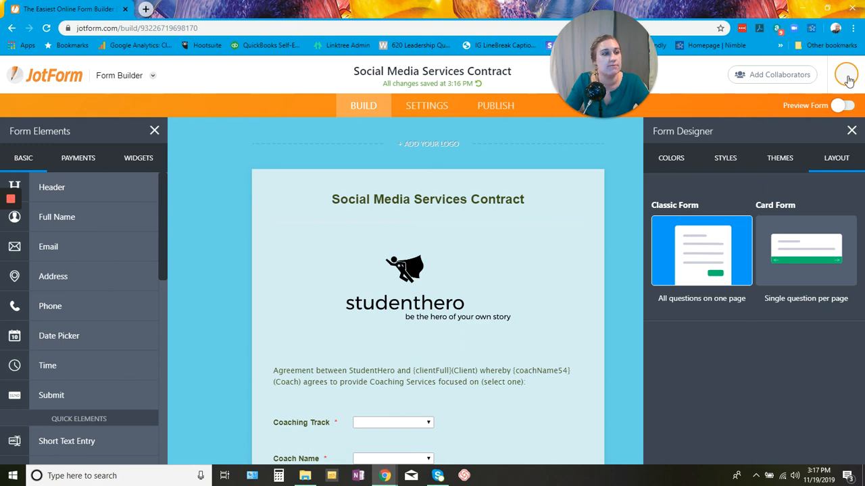
left_click(851, 131)
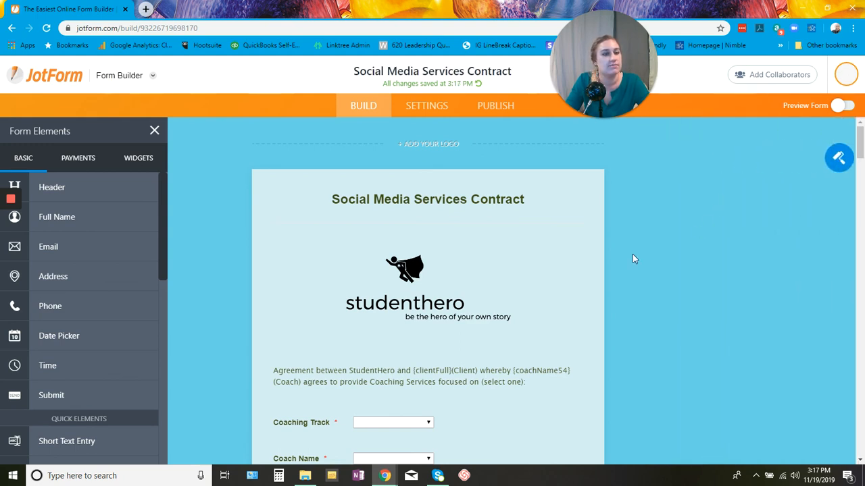
- Change the label of the Client Full Name field to "Client Name"
scroll(649, 256, "down", 5)
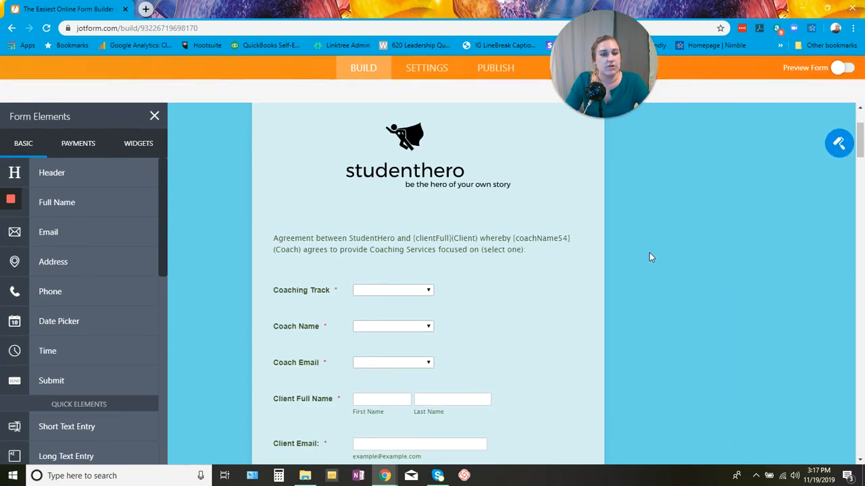
scroll(649, 252, "up", 1)
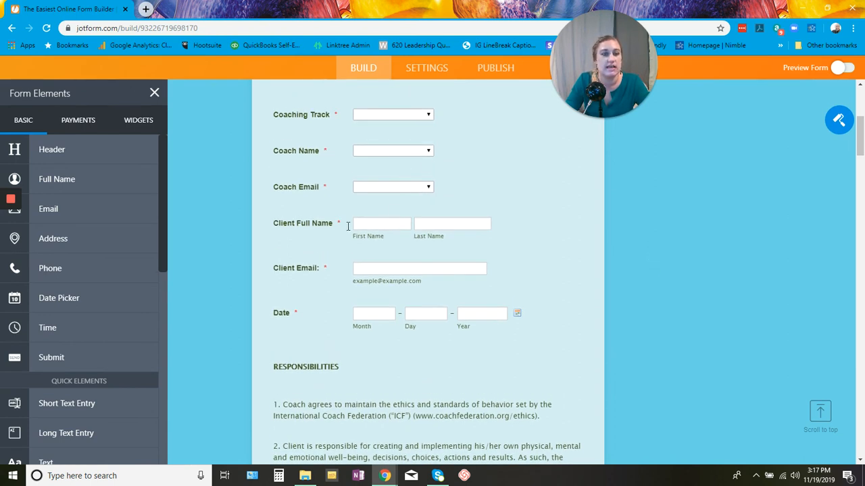
left_click(306, 223)
left_click_drag(272, 224, 304, 223)
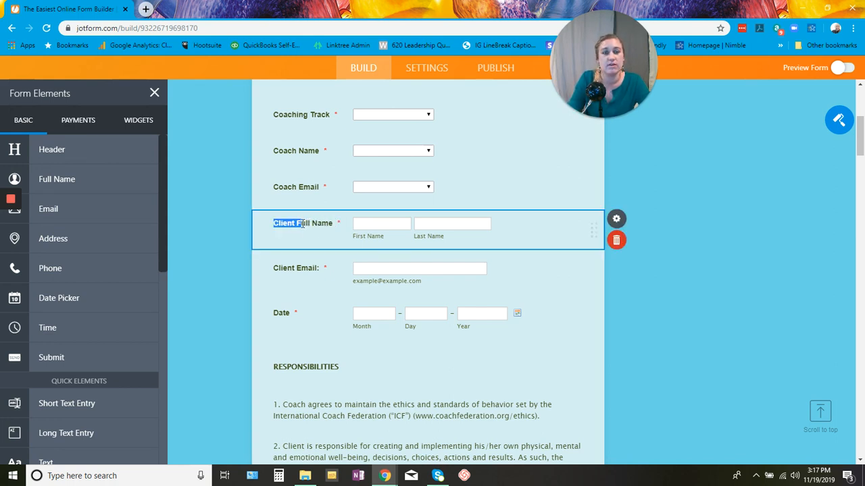
left_click(303, 222)
key("BackSpace")
key("BackSpace")
key("BackSpace")
key("BackSpace")
key("BackSpace")
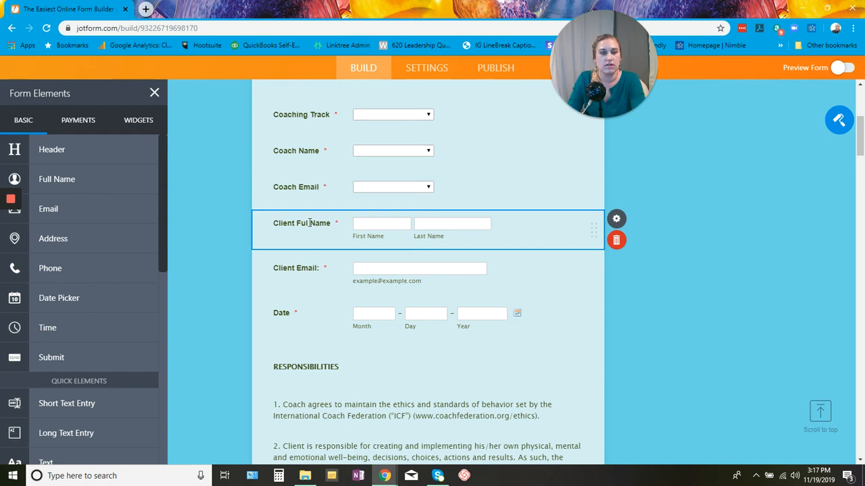
key("BackSpace")
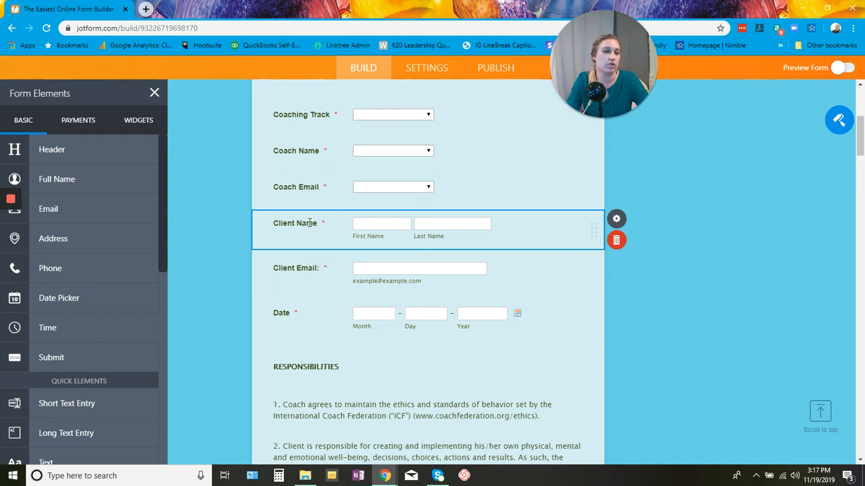
left_click(673, 284)
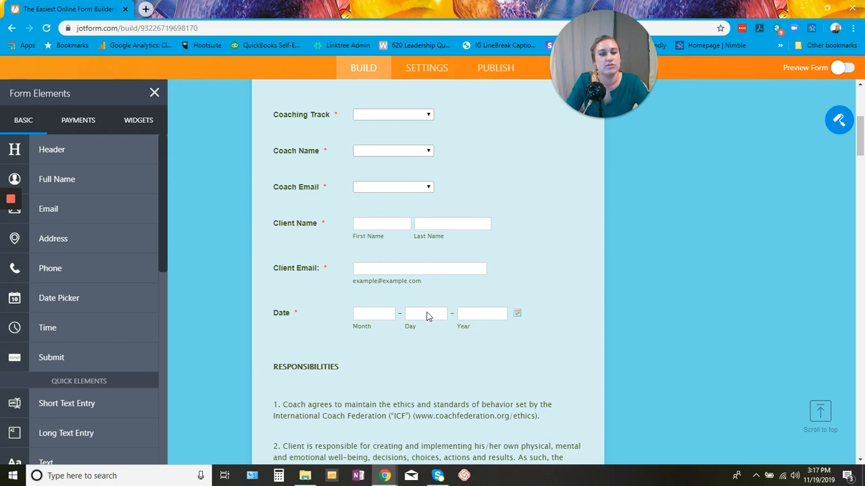
- Remove the stray space before "Coaching sessions" under Services in the Responsibilities text block and finish editing the block
scroll(654, 293, "down", 3)
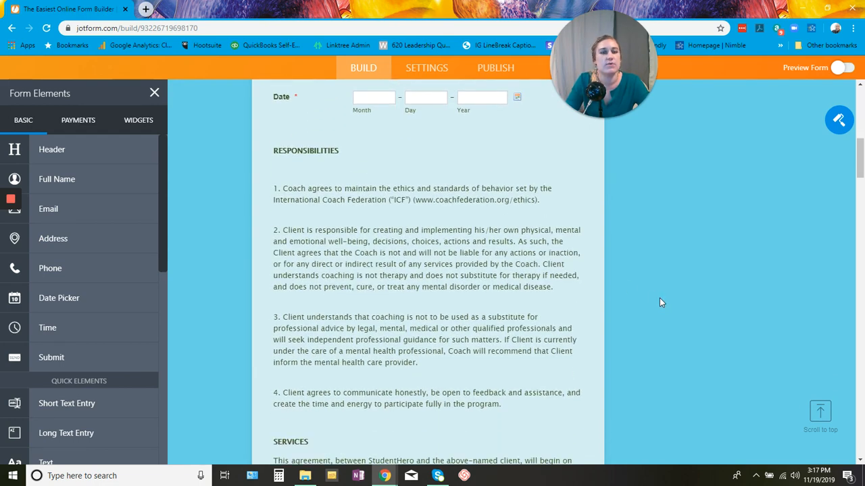
left_click(450, 246)
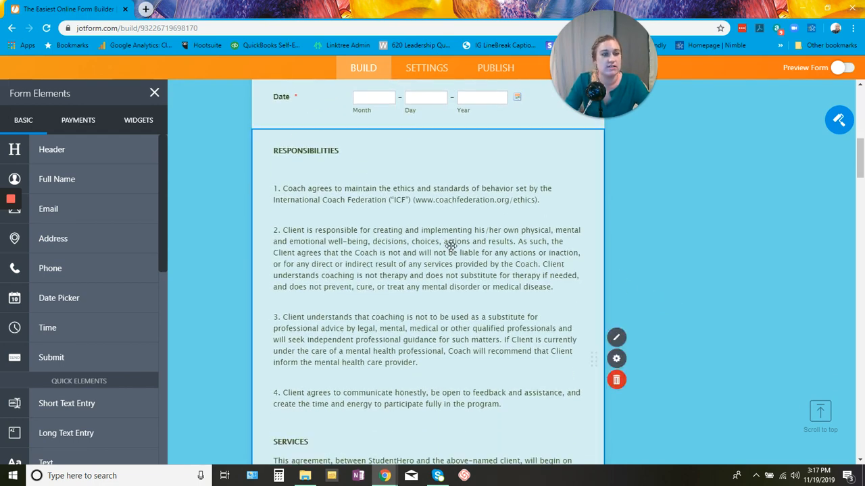
left_click(621, 340)
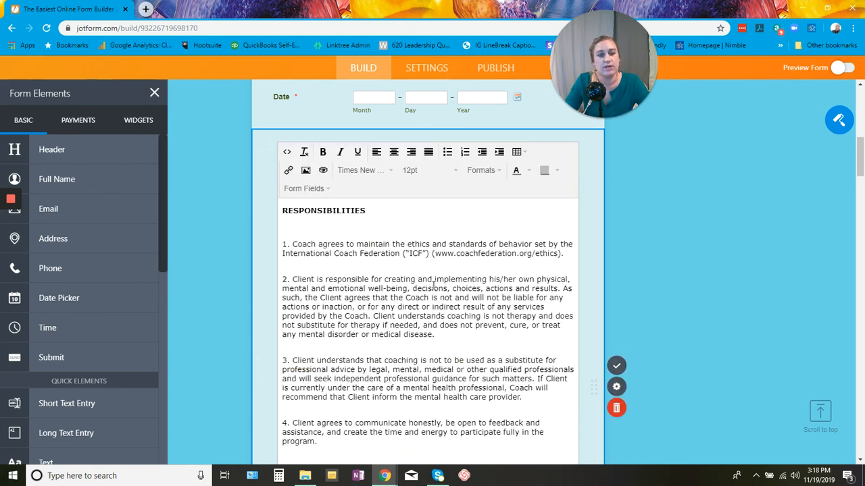
scroll(439, 279, "down", 1)
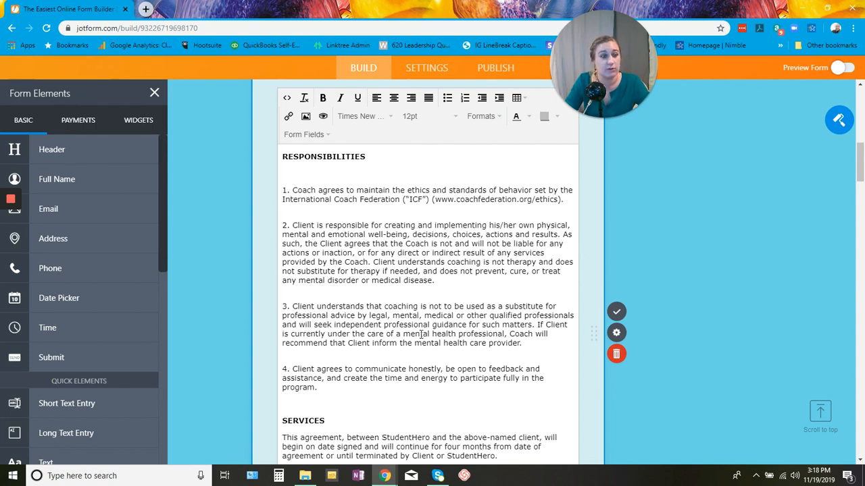
scroll(421, 332, "down", 3)
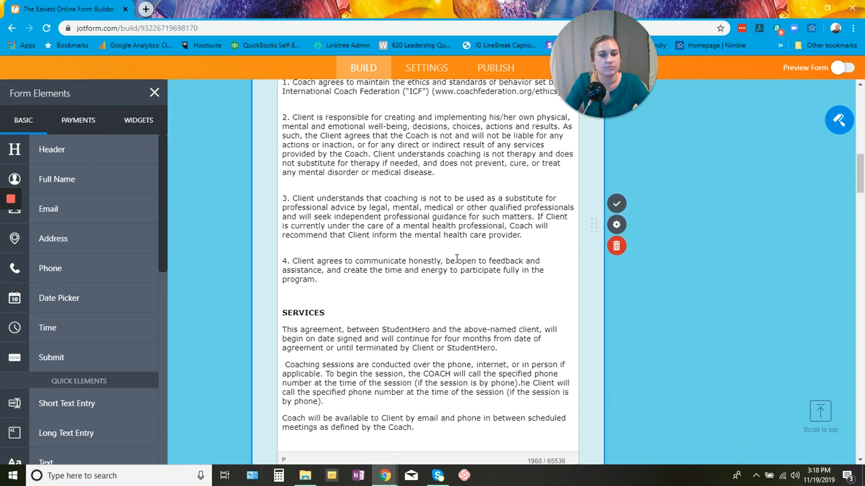
scroll(456, 260, "down", 1)
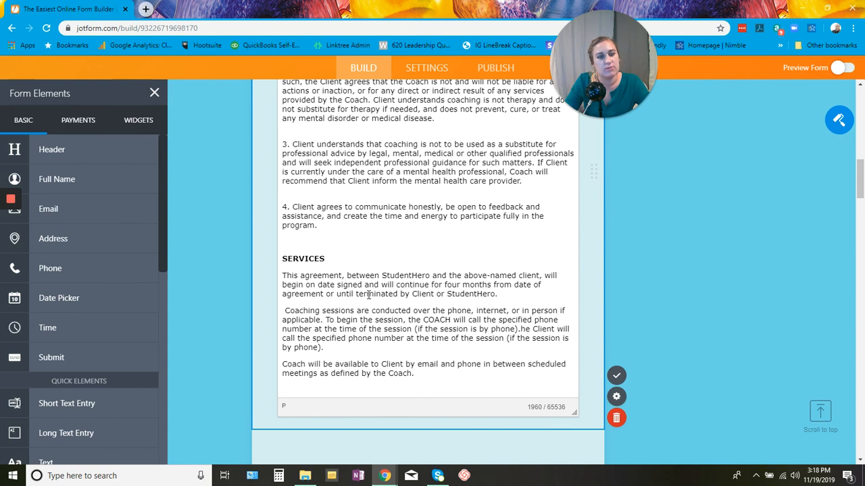
left_click(284, 312)
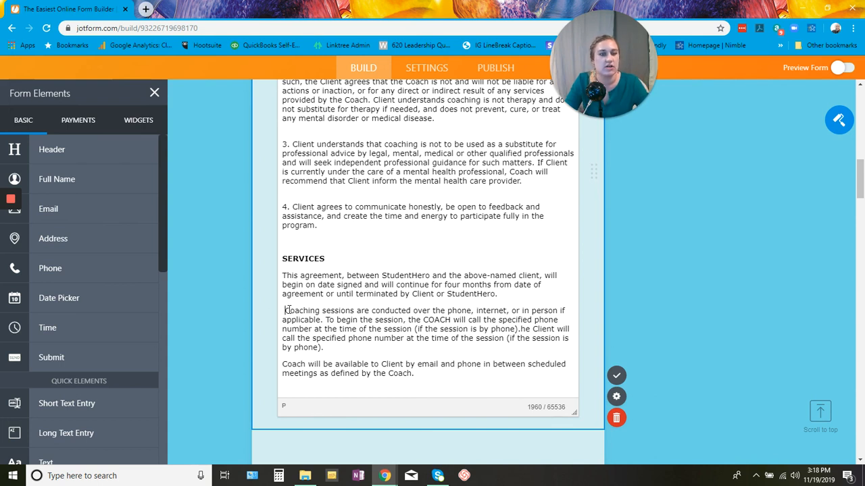
key("BackSpace")
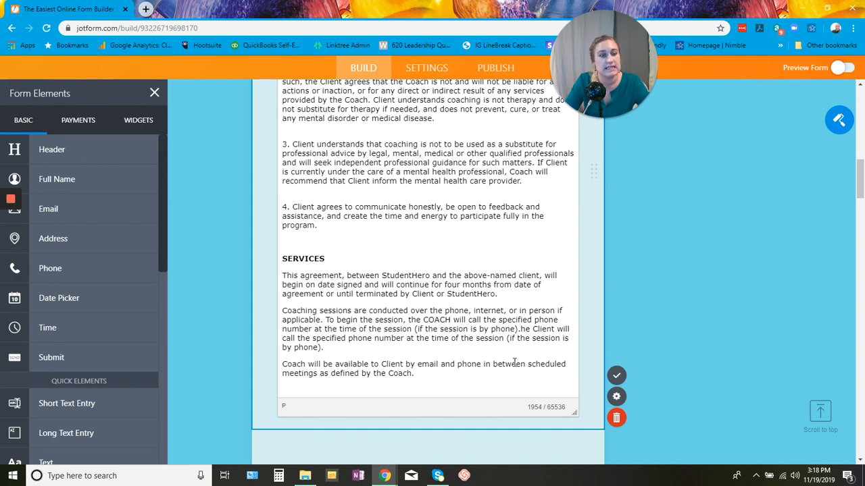
left_click(618, 377)
- Open the Schedule and Fees text block in its editor, review the payment and meeting terms, and close the editor
scroll(660, 300, "down", 4)
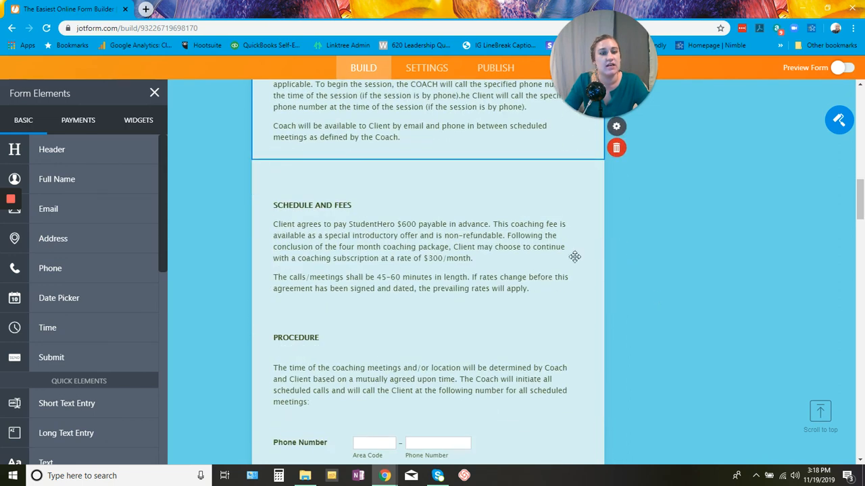
left_click(456, 235)
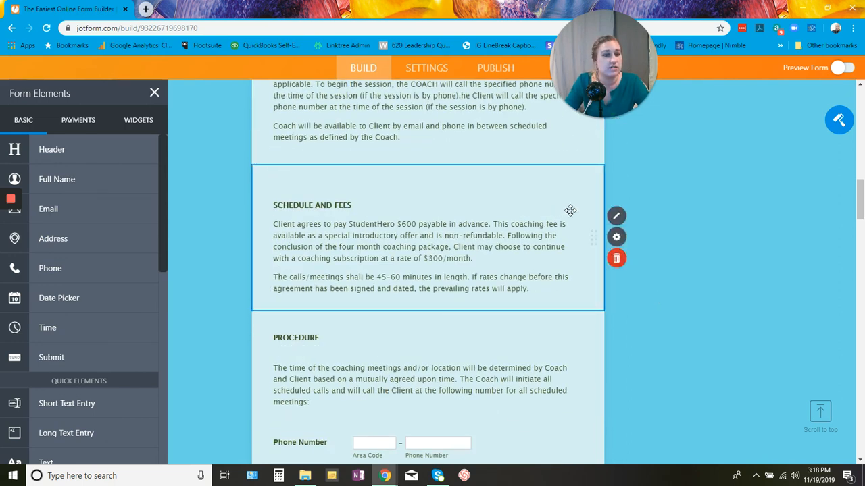
left_click(616, 216)
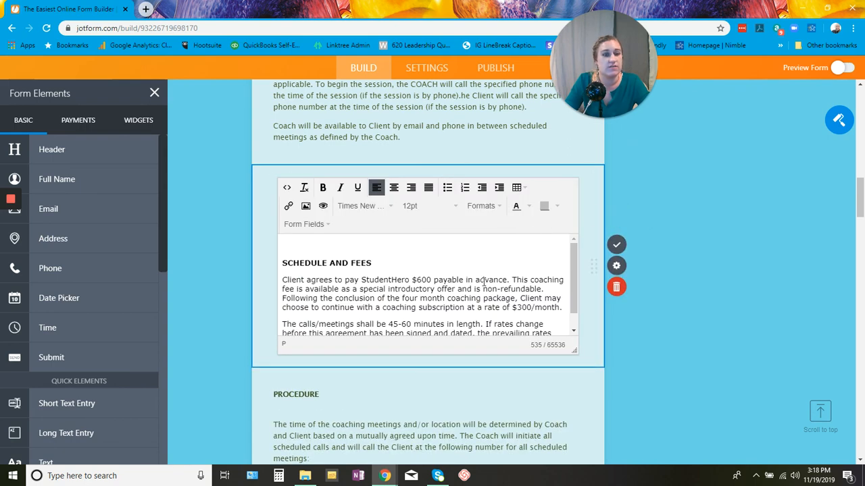
scroll(481, 284, "down", 1)
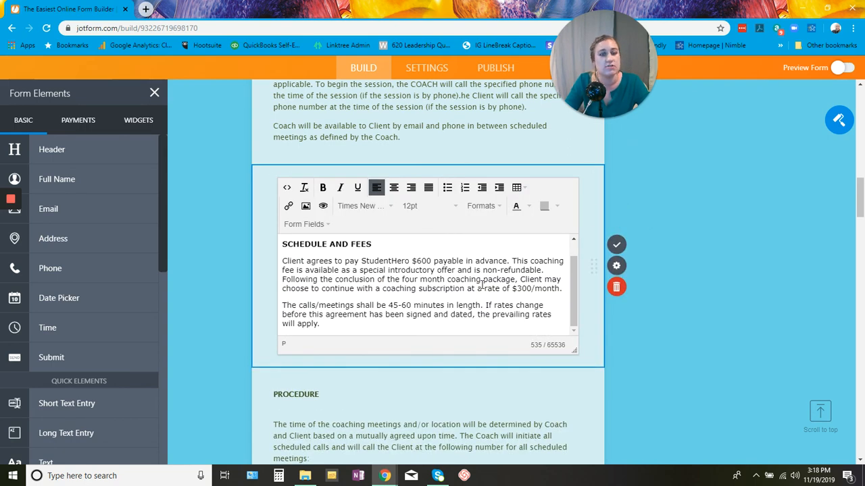
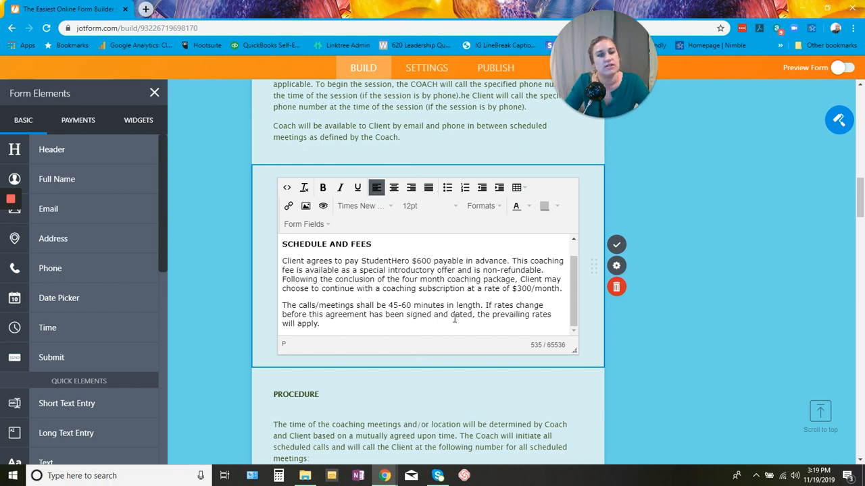
left_click(622, 247)
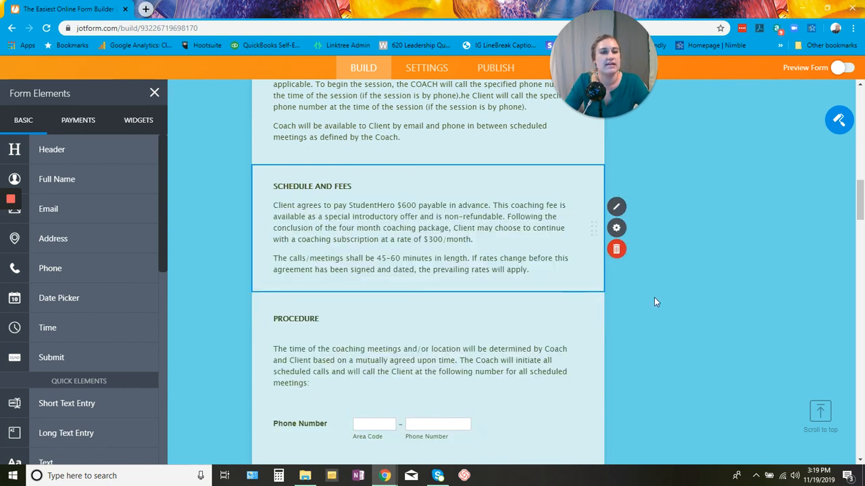
- Open the Procedure text block in its editor, enlarge the editing area to review the meeting text, and close the editor
scroll(654, 297, "down", 3)
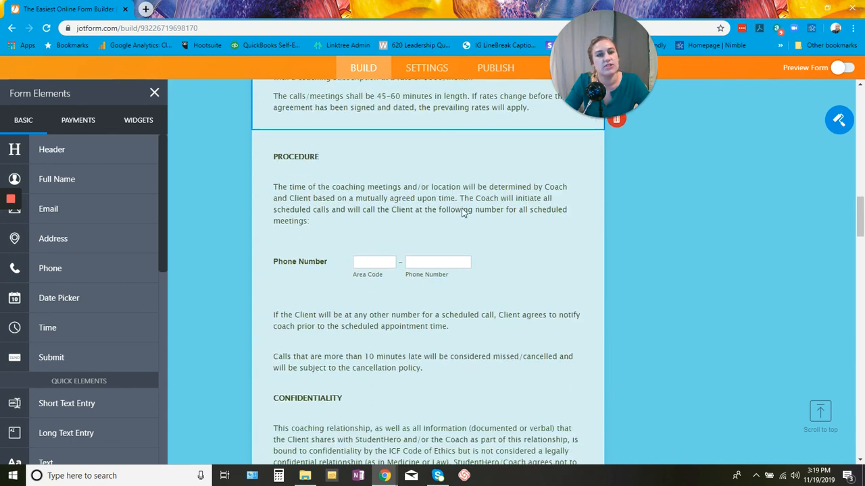
left_click(462, 208)
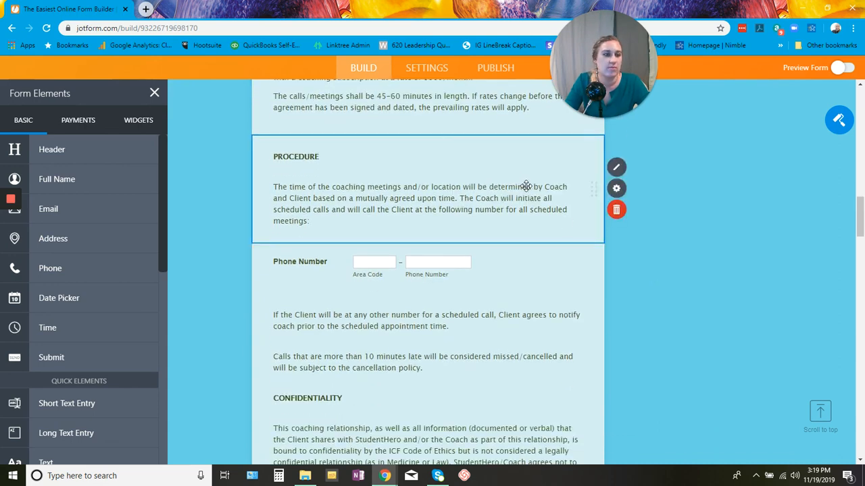
double_click(538, 211)
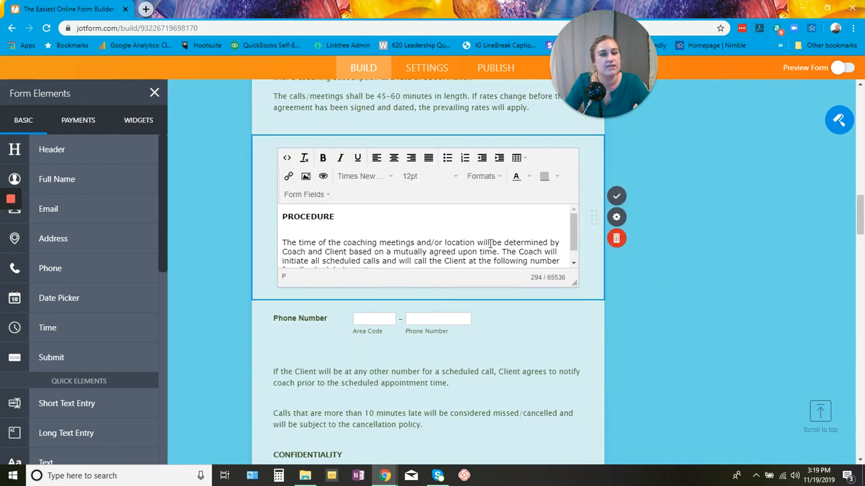
left_click_drag(574, 282, 576, 341)
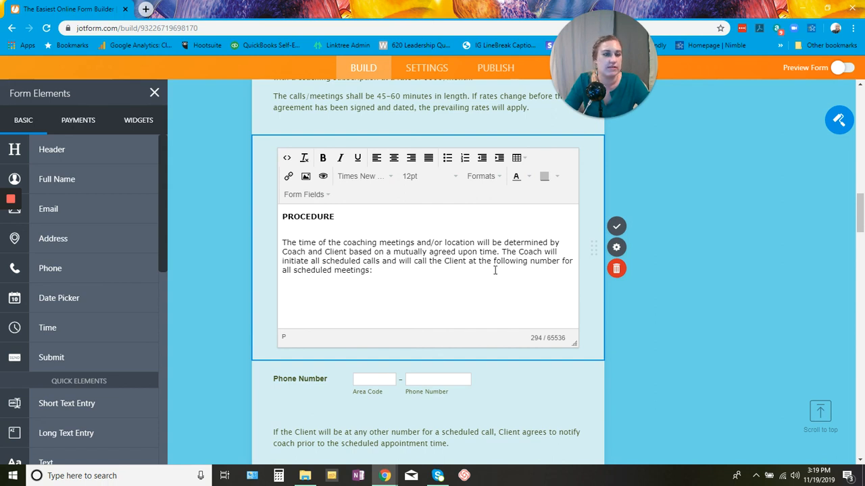
left_click(617, 227)
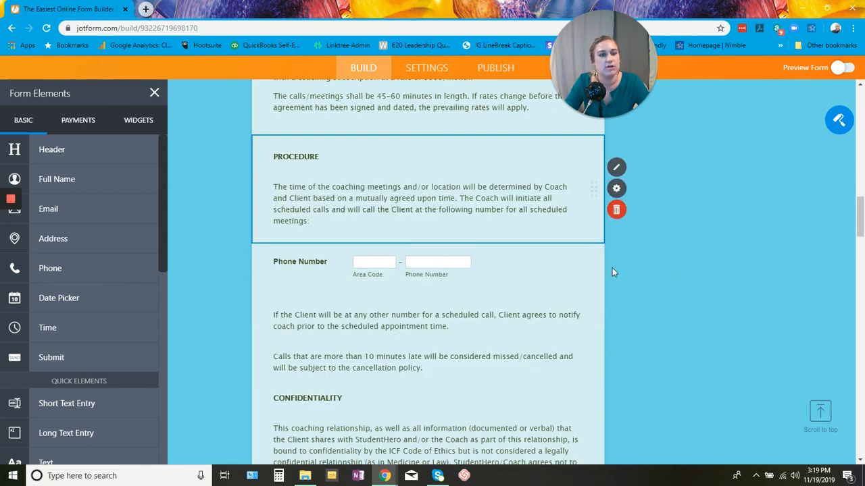
- Select the Phone Number field below the Procedure text and look through the basic form elements
left_click(493, 266)
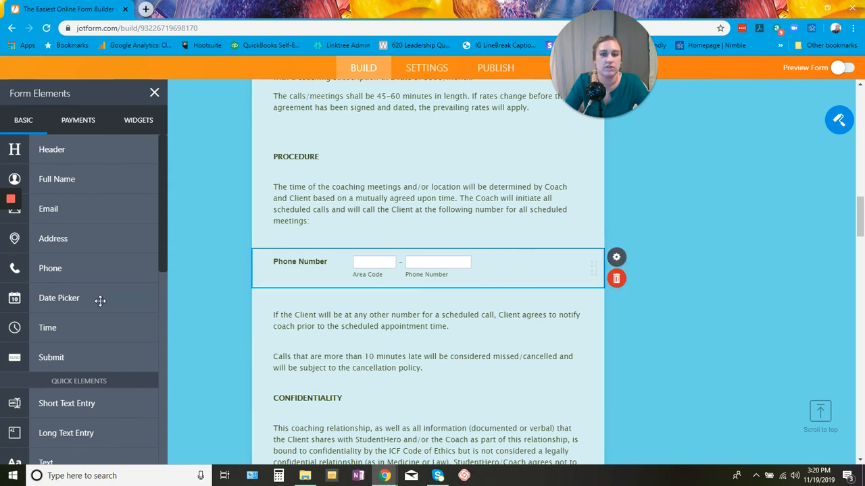
scroll(93, 286, "down", 5)
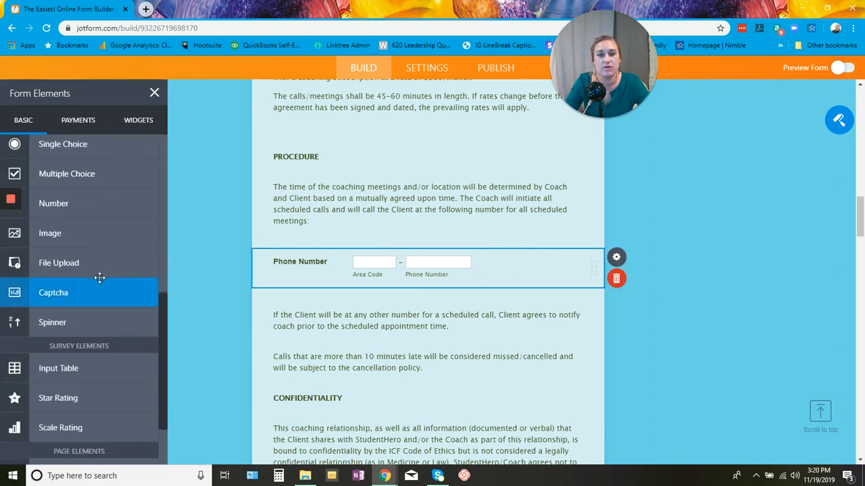
scroll(102, 277, "up", 2)
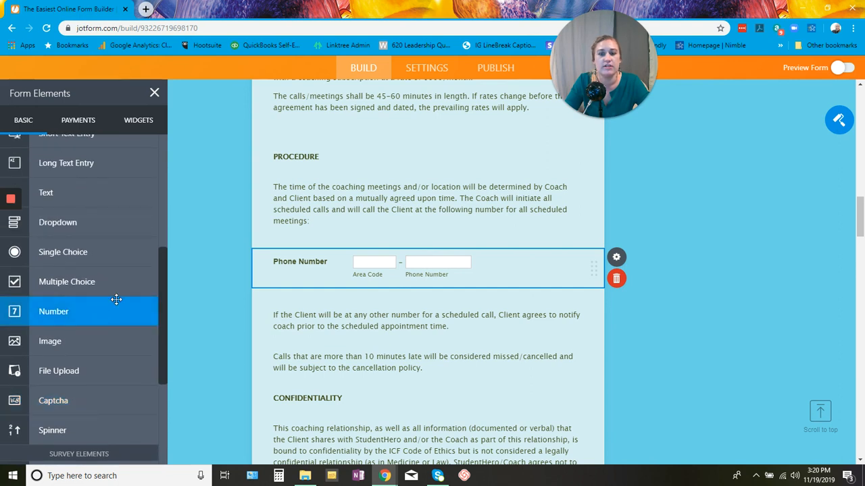
scroll(116, 299, "up", 4)
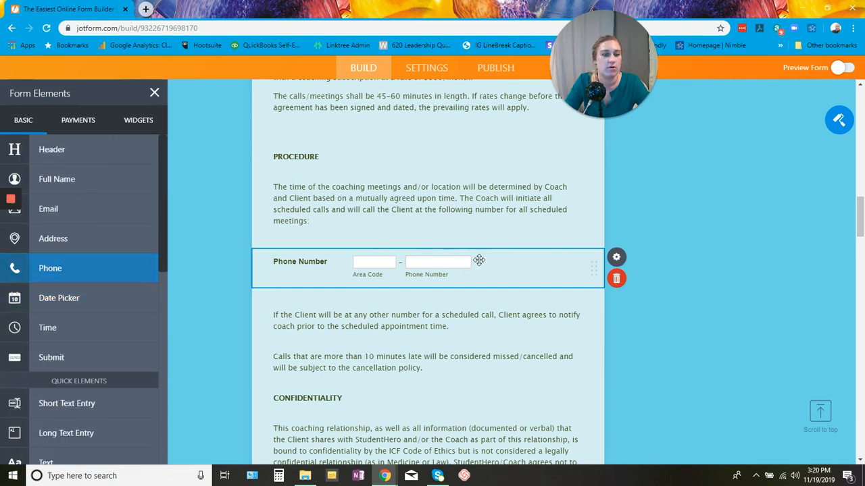
- Review the text block covering late calls, Confidentiality and Sponsorship
scroll(635, 315, "down", 2)
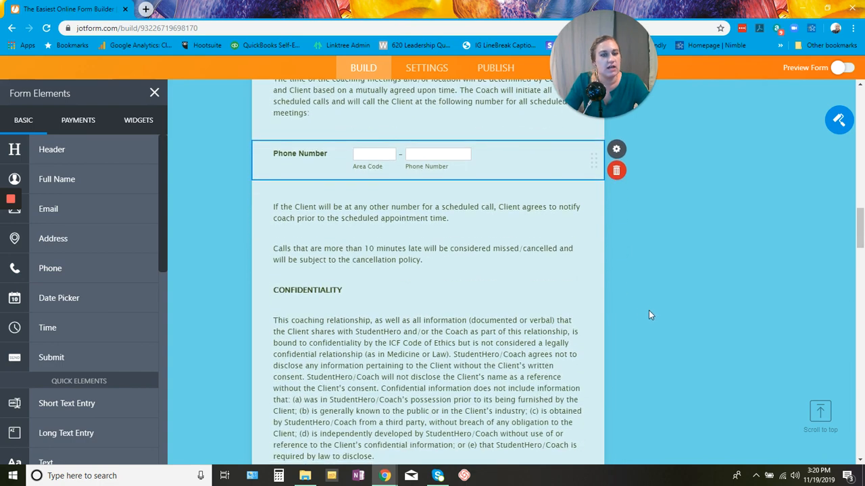
left_click(465, 228)
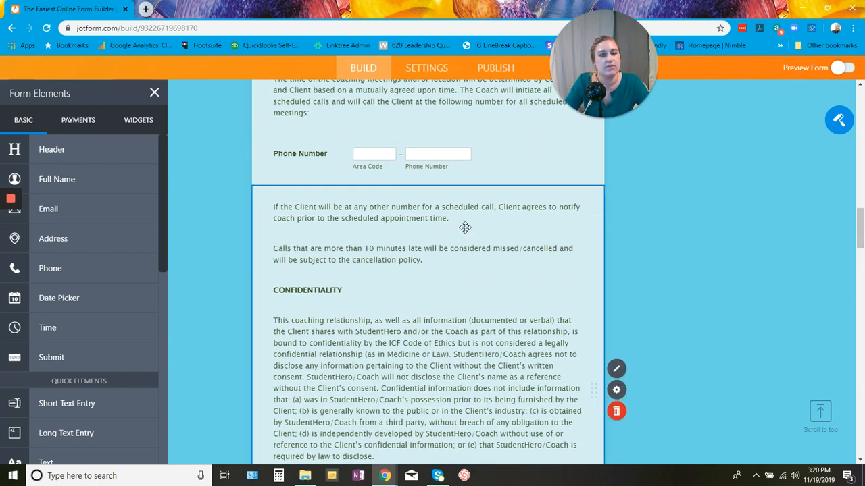
scroll(465, 228, "down", 2)
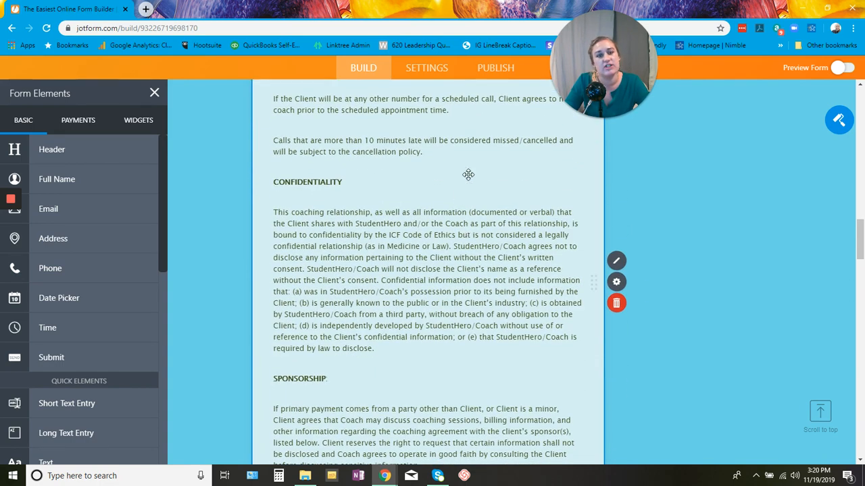
scroll(466, 181, "up", 1)
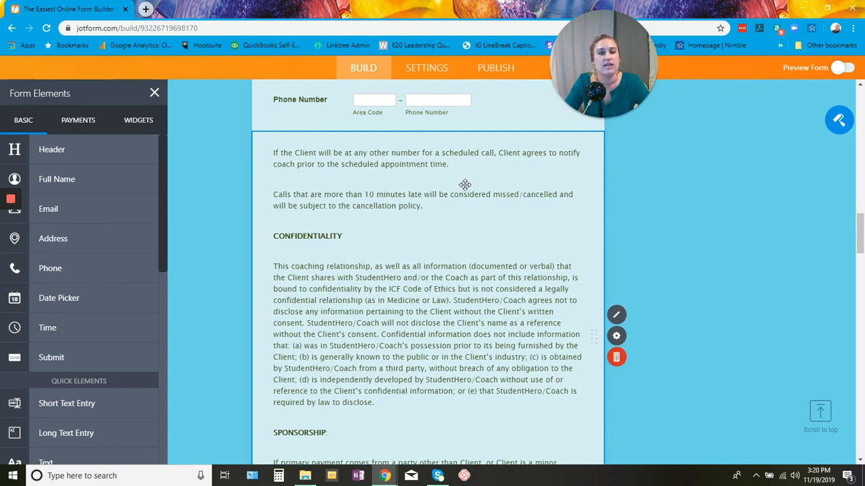
scroll(465, 185, "down", 4)
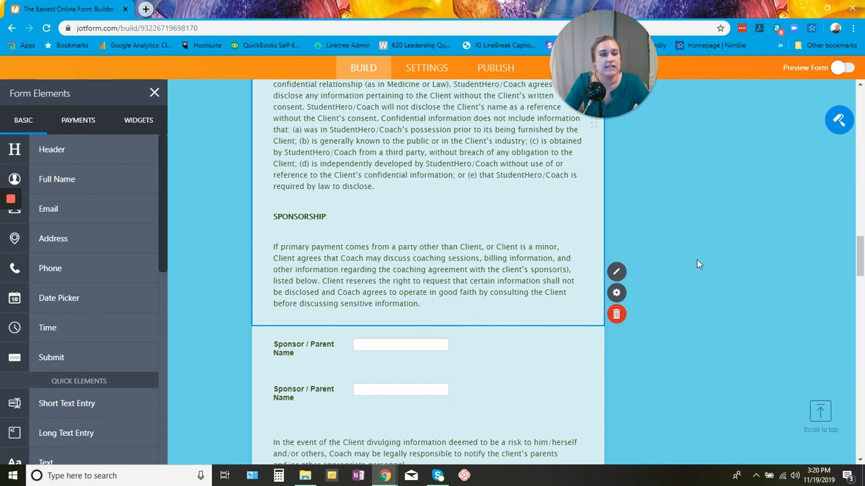
- Change the label of the second Sponsor / Parent Name field to "Client Name" and finish editing the label
scroll(697, 259, "down", 3)
left_click(466, 192)
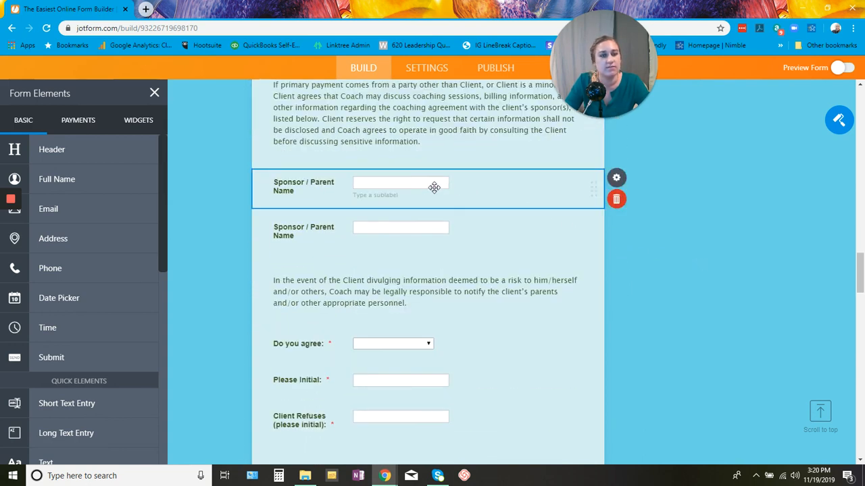
left_click(468, 228)
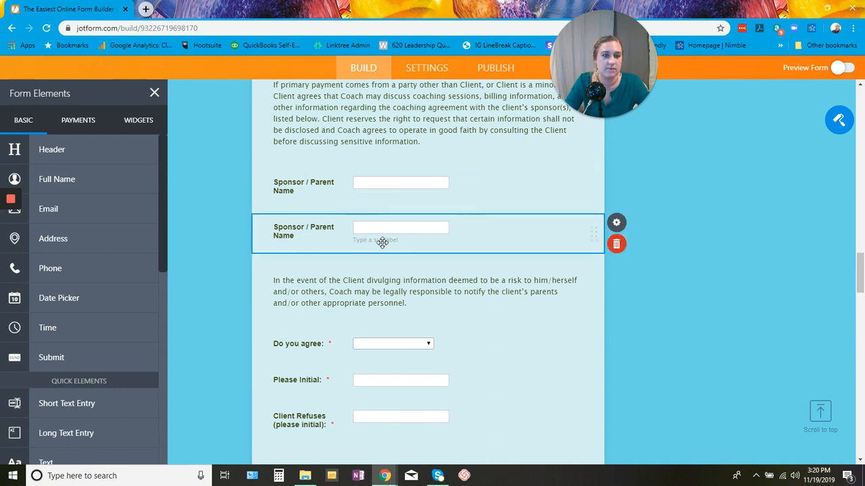
double_click(299, 227)
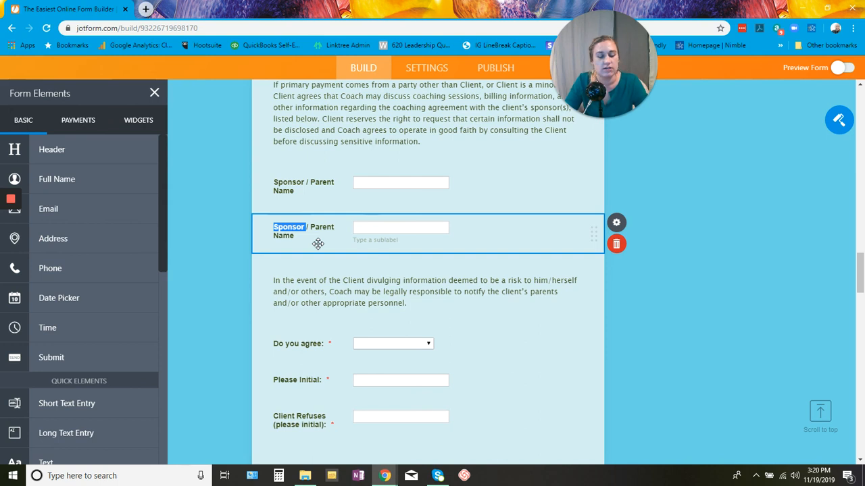
key("BackSpace")
key("Delete")
key("Delete")
key("Delete")
key("Delete")
key("Delete")
key("Delete")
key("Delete")
key("Delete")
key("Delete")
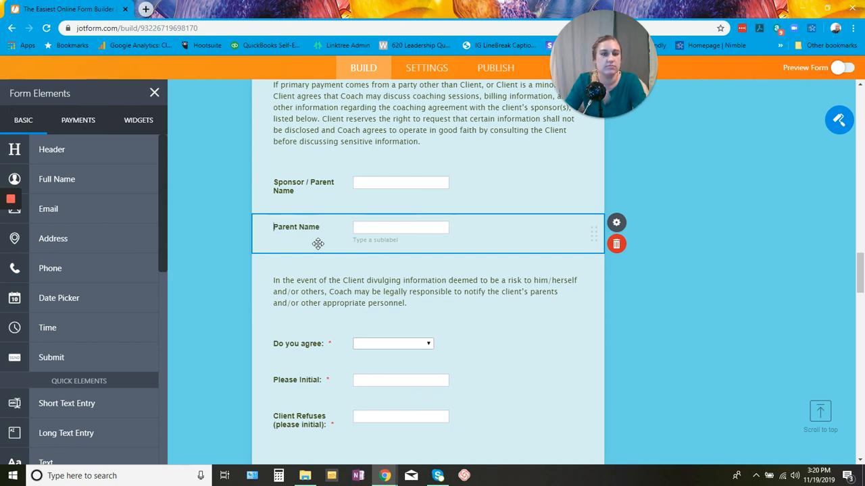
type("Client")
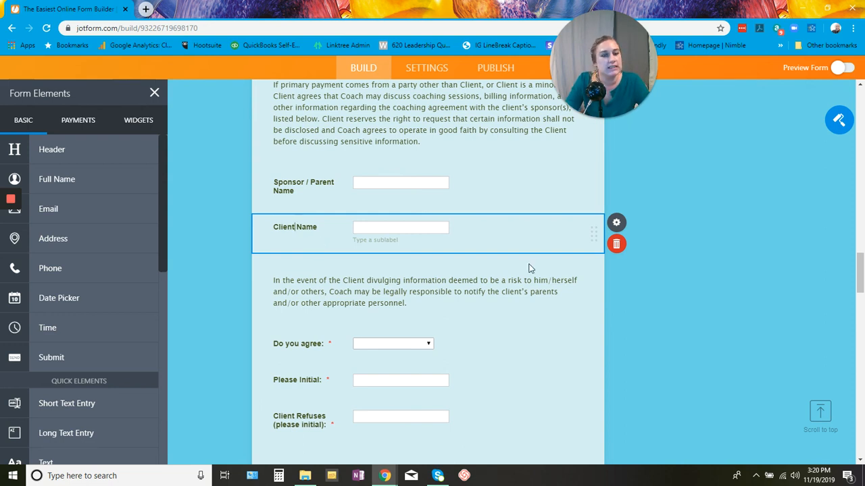
left_click(505, 299)
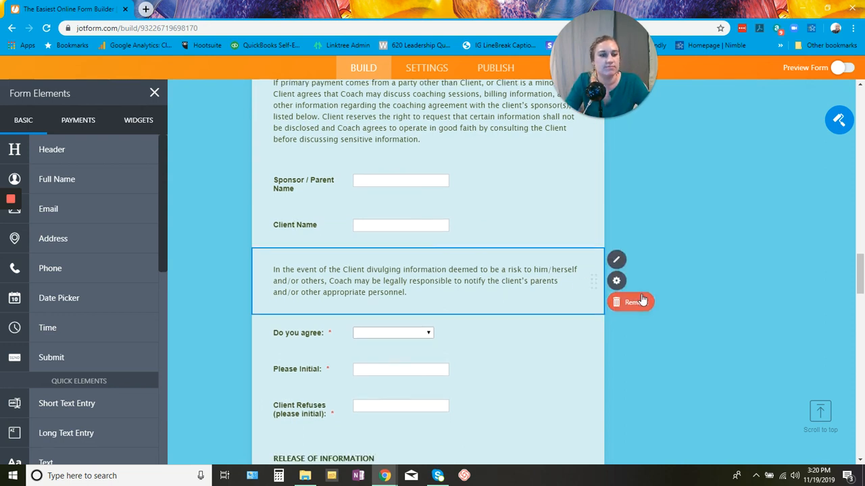
- Review the agreement and initial fields and the Release of Information, Cancellation Policy, Termination and Limited Liability text
scroll(642, 294, "down", 3)
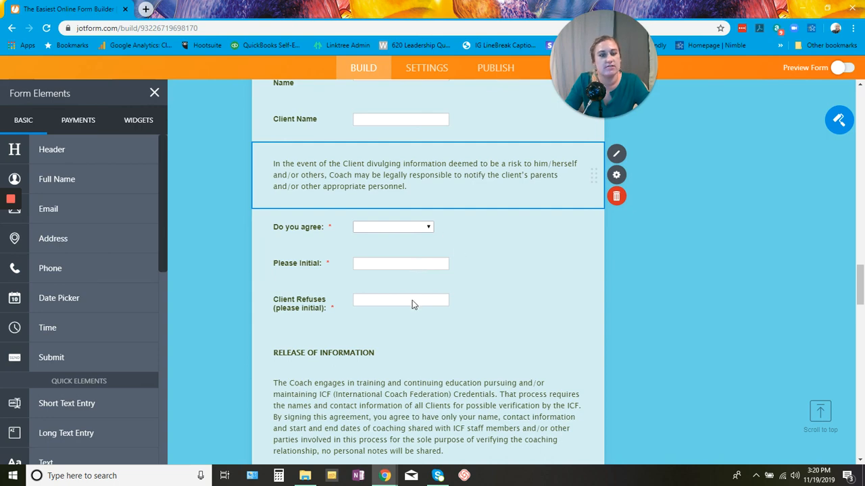
scroll(405, 271, "down", 3)
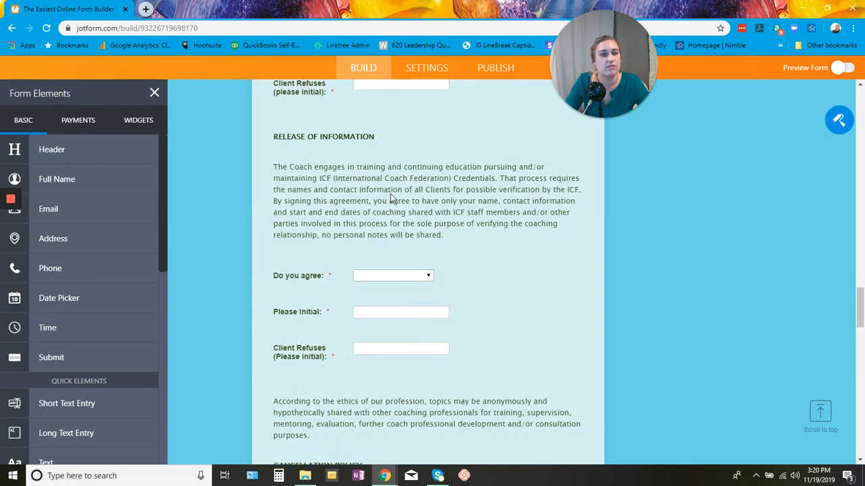
left_click(390, 198)
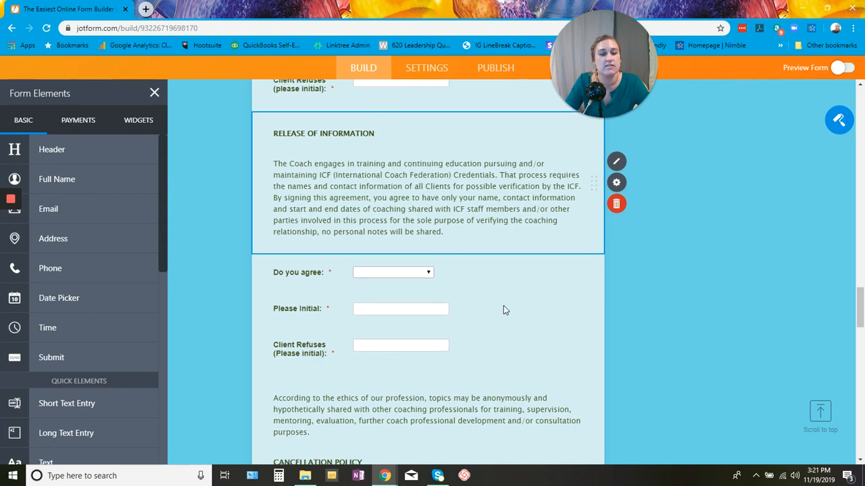
scroll(504, 305, "down", 4)
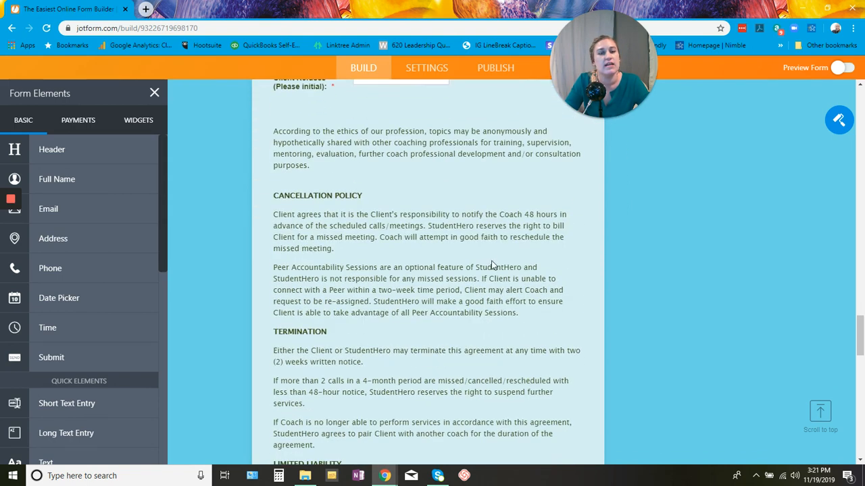
left_click(366, 151)
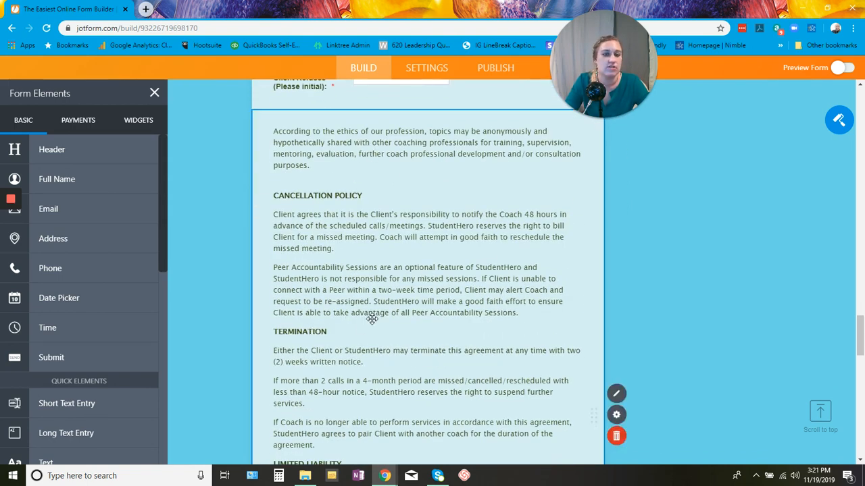
scroll(431, 361, "down", 4)
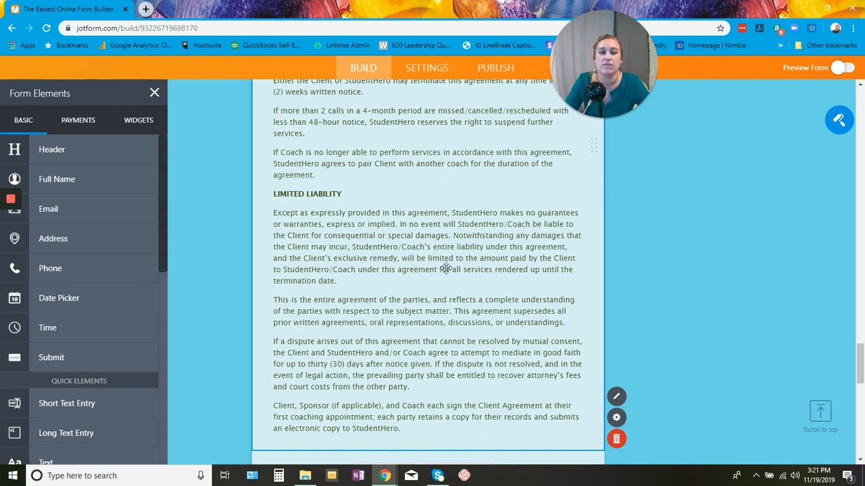
scroll(432, 270, "up", 3)
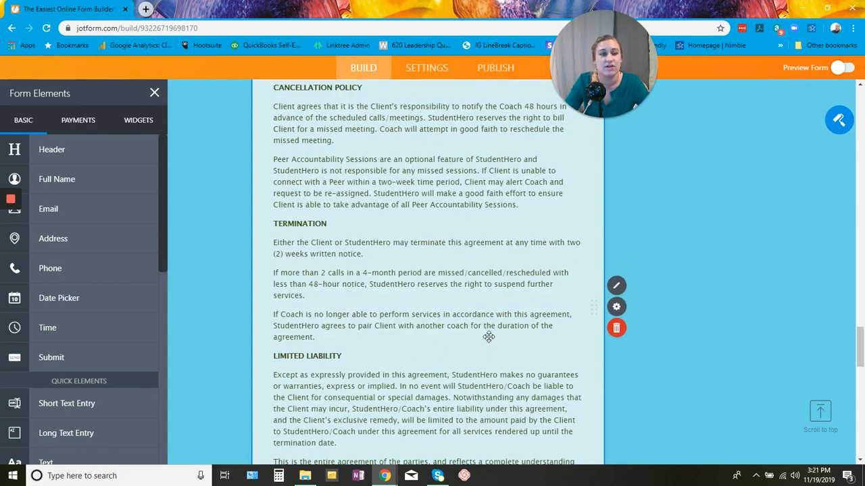
scroll(490, 331, "down", 4)
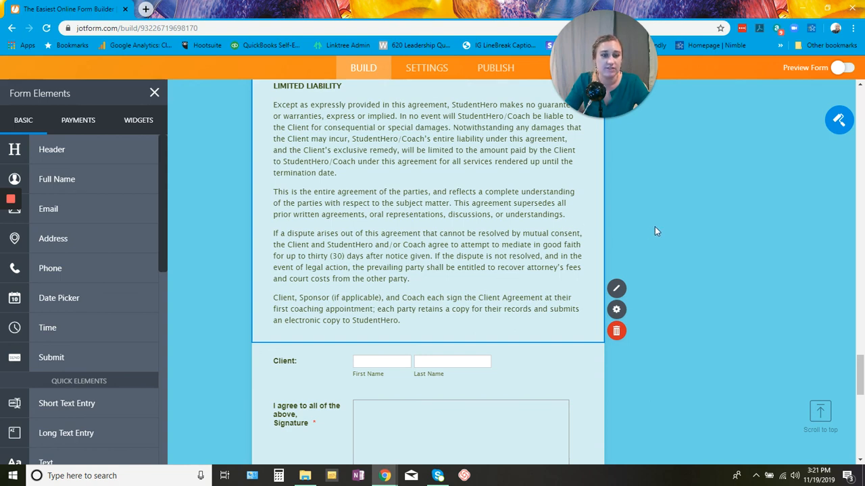
scroll(654, 231, "down", 3)
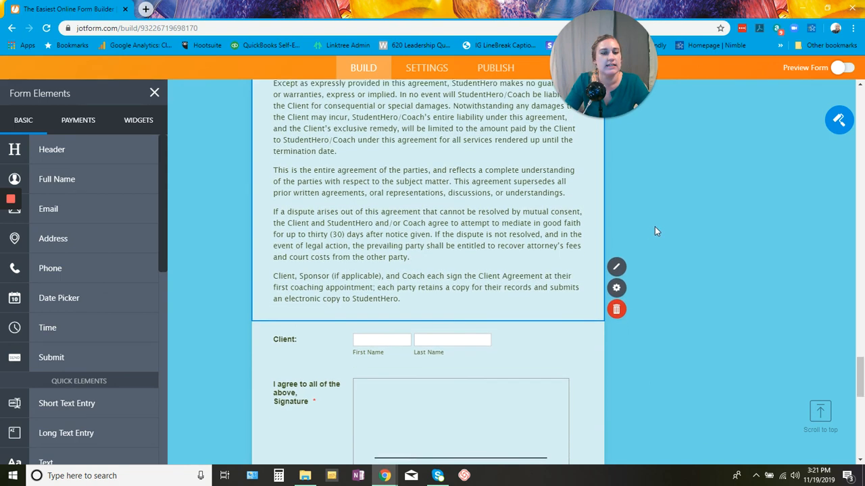
- Look through the basic elements and widgets for the E-Signature widget, and examine the form's name and signature fields down to the Submit button
left_click(519, 203)
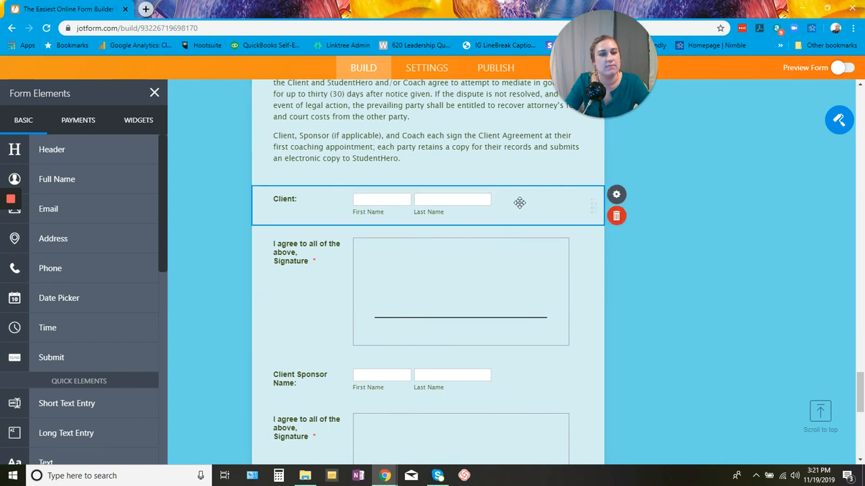
left_click(560, 281)
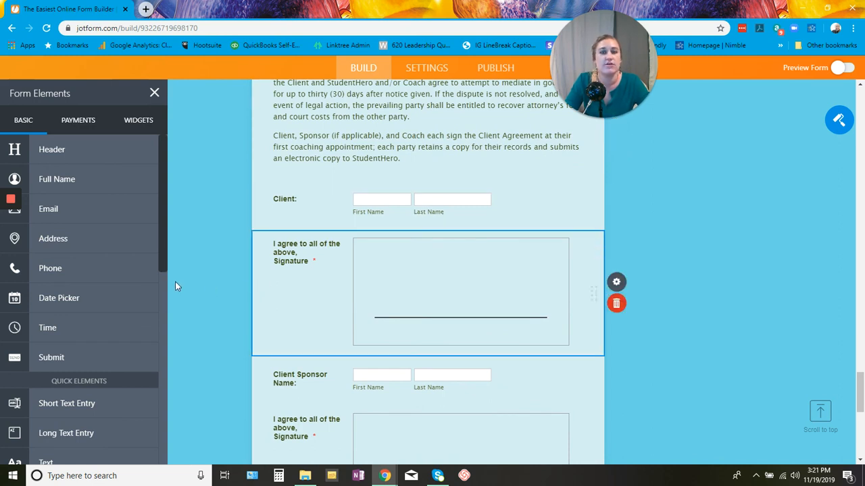
scroll(124, 234, "down", 4)
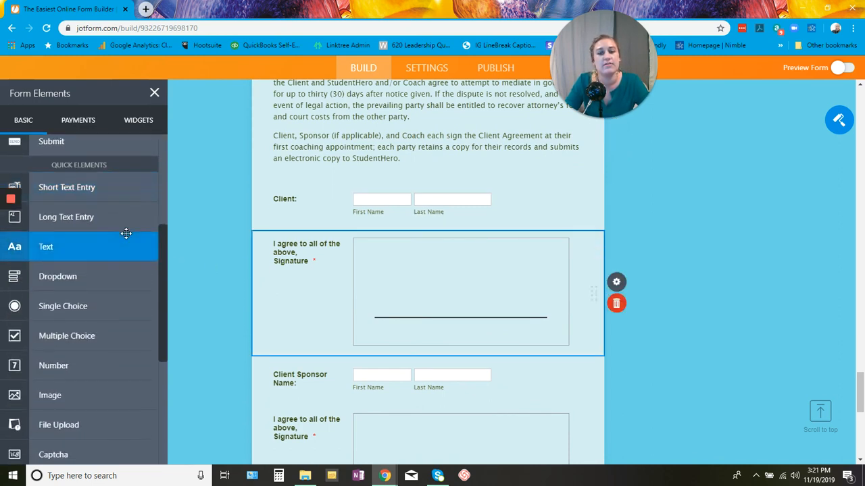
scroll(126, 234, "down", 3)
left_click(138, 121)
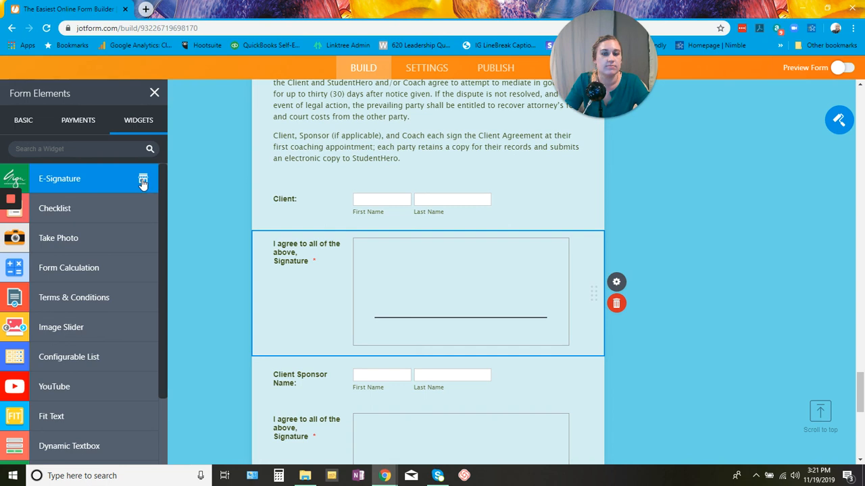
scroll(668, 249, "down", 3)
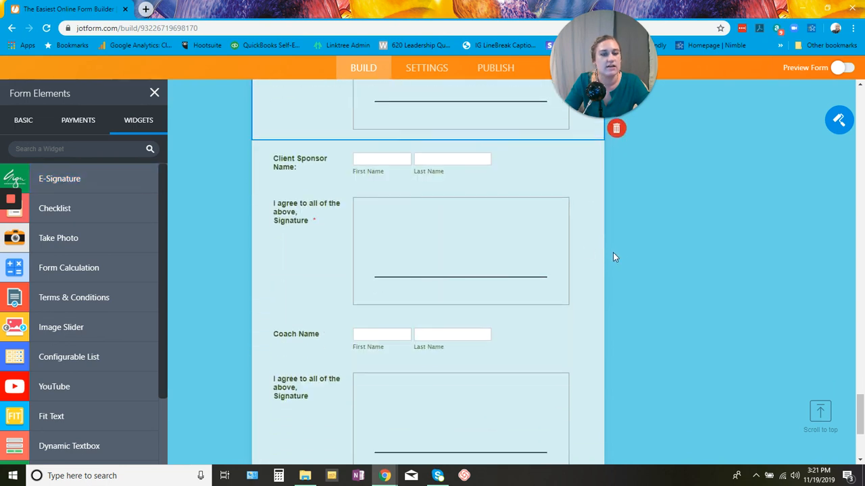
scroll(506, 322, "down", 3)
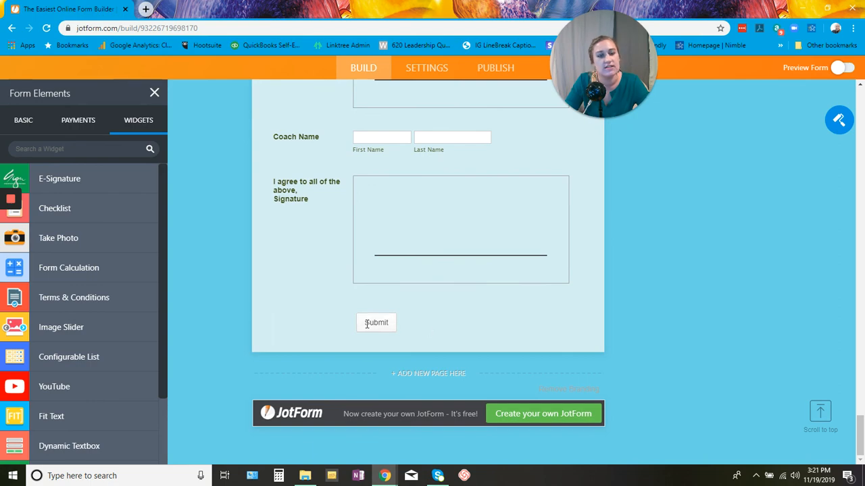
- Leave the form builder for the list of forms and delete the Social Media Services Contract form
scroll(706, 295, "up", 20)
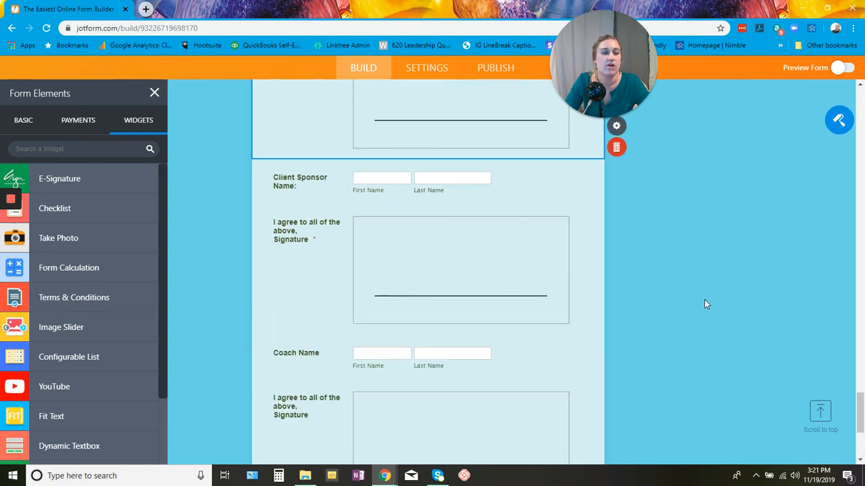
scroll(706, 297, "up", 20)
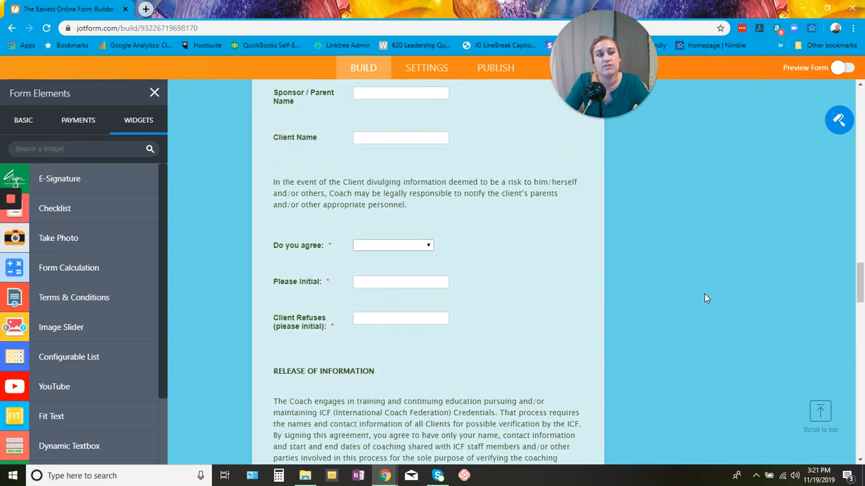
scroll(706, 300, "up", 15)
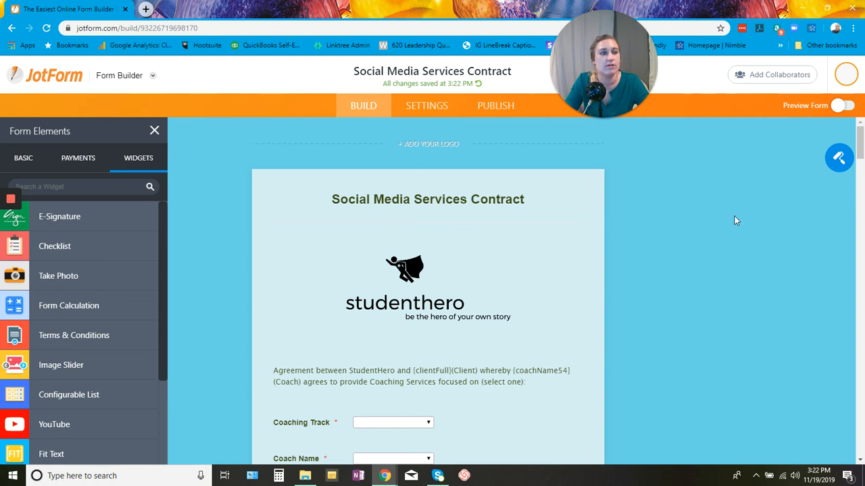
left_click(56, 79)
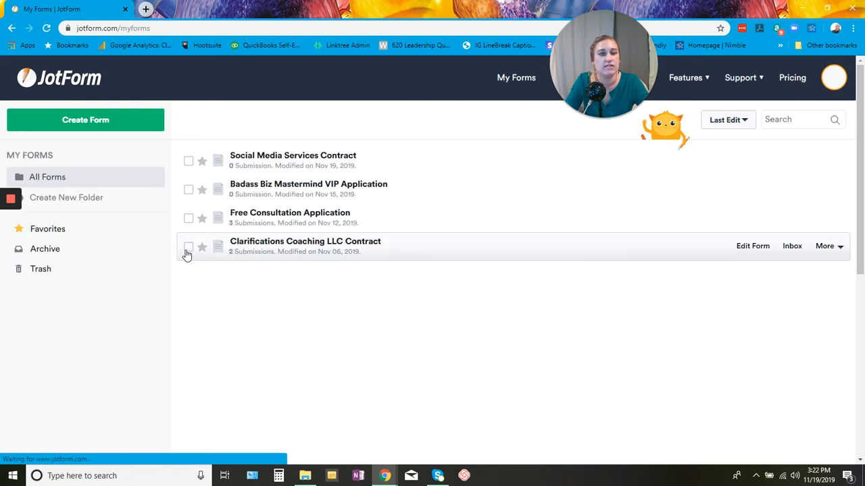
left_click(188, 162)
left_click(828, 163)
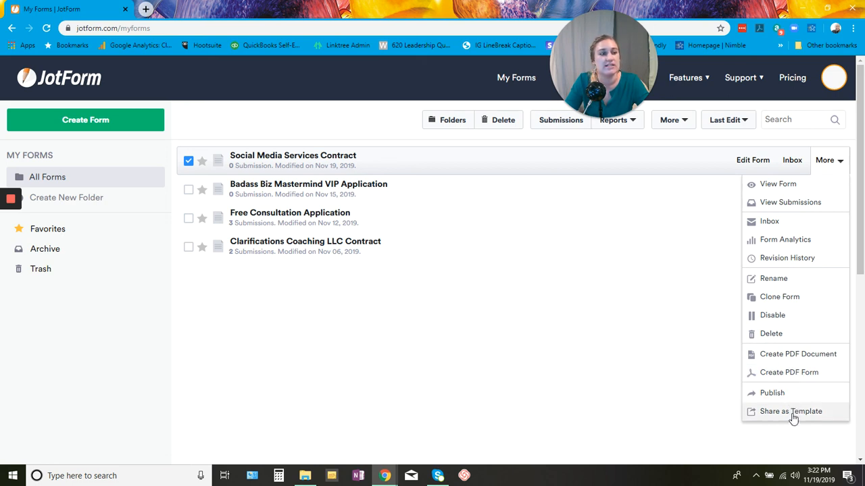
left_click(772, 335)
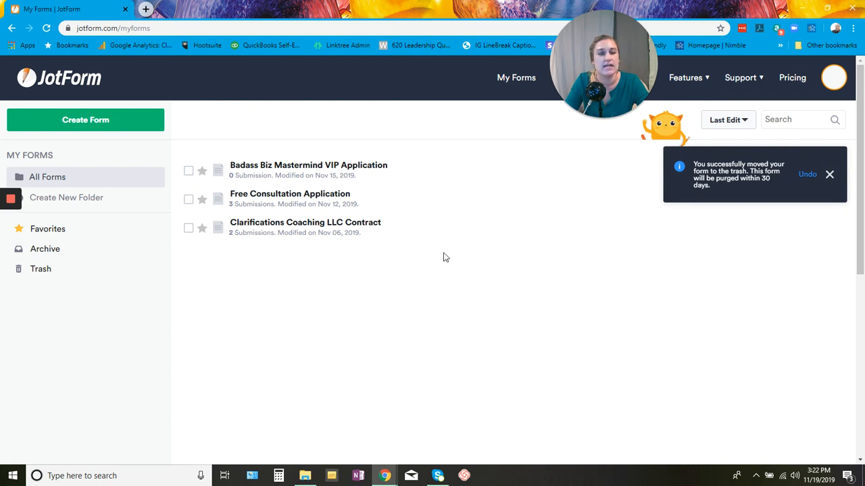
- Open the Clarifications Coaching LLC Contract form for editing and look over its first fields
left_click(303, 230)
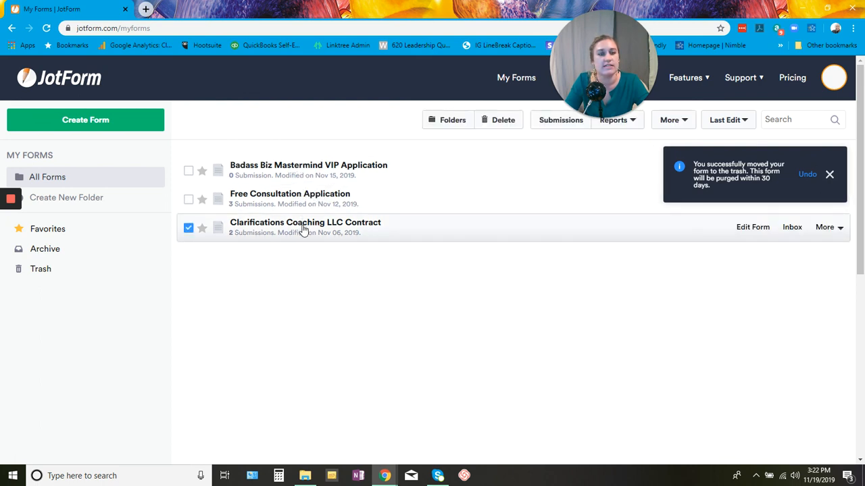
left_click(745, 219)
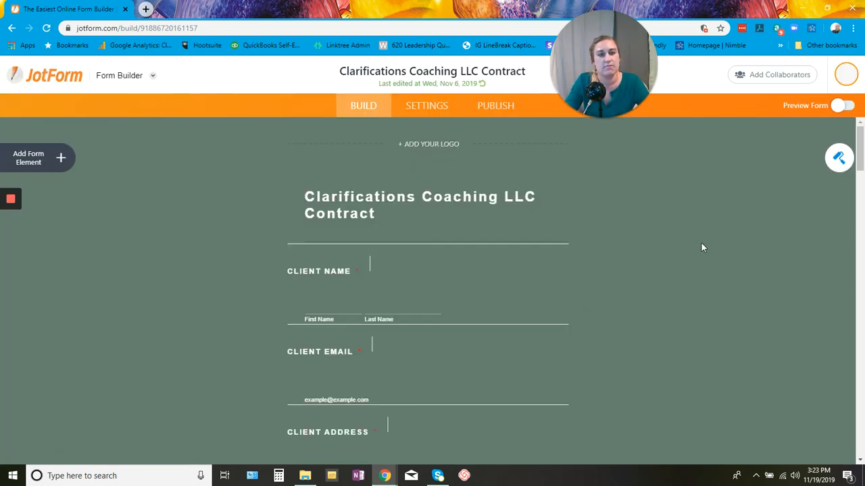
scroll(683, 242, "down", 2)
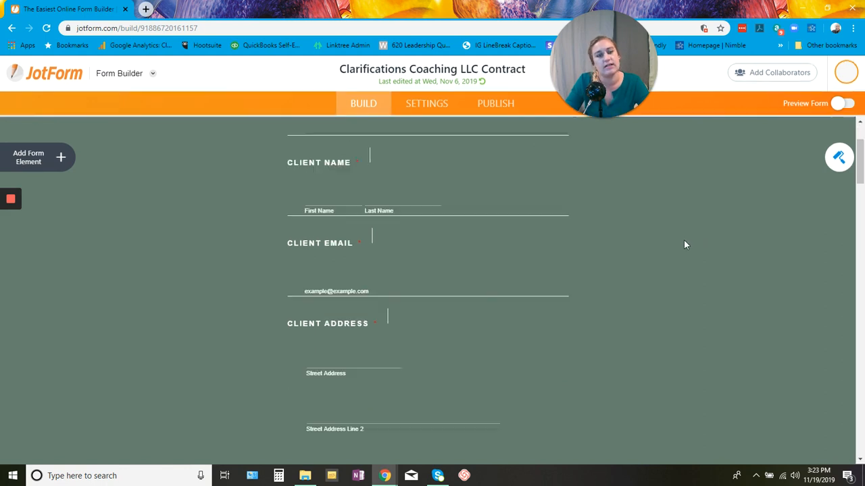
scroll(683, 241, "up", 3)
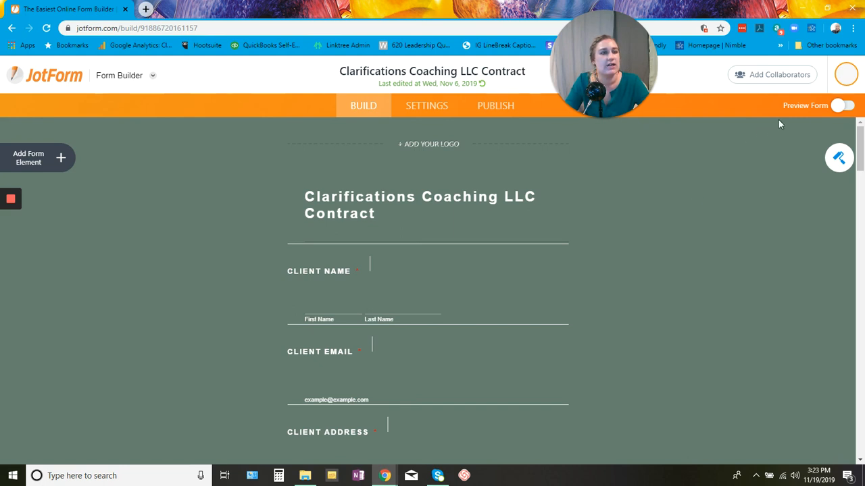
- Preview the Clarifications Coaching LLC Contract in phone, tablet and desktop layouts, and return to the builder
left_click(838, 110)
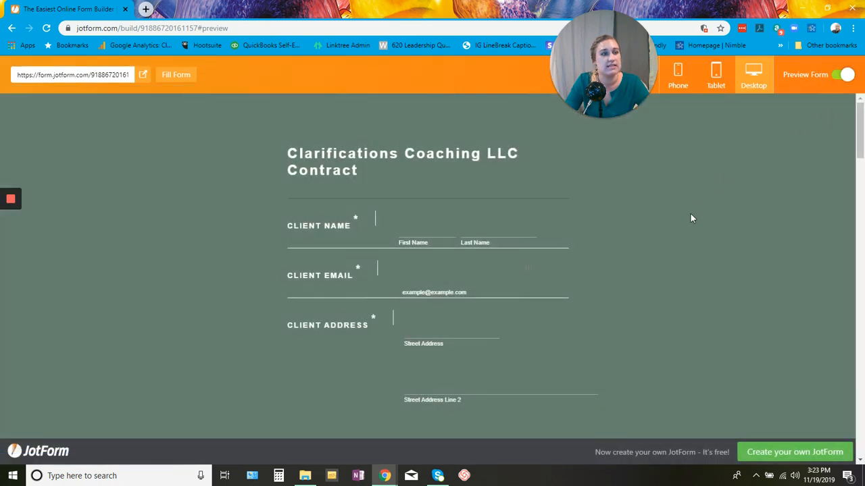
left_click_drag(639, 92, 823, 384)
left_click(678, 77)
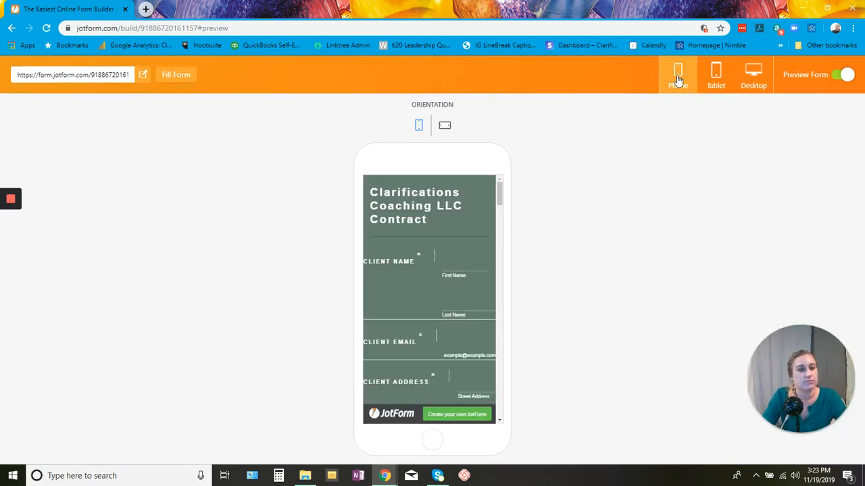
left_click(718, 74)
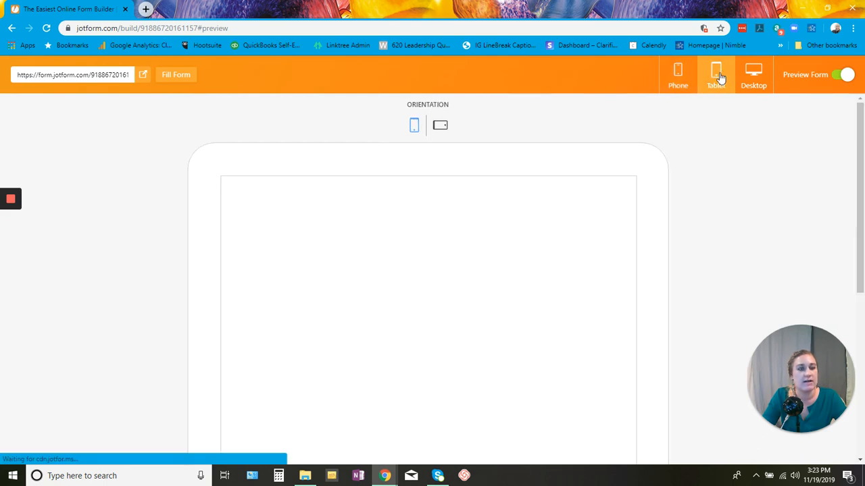
left_click(756, 81)
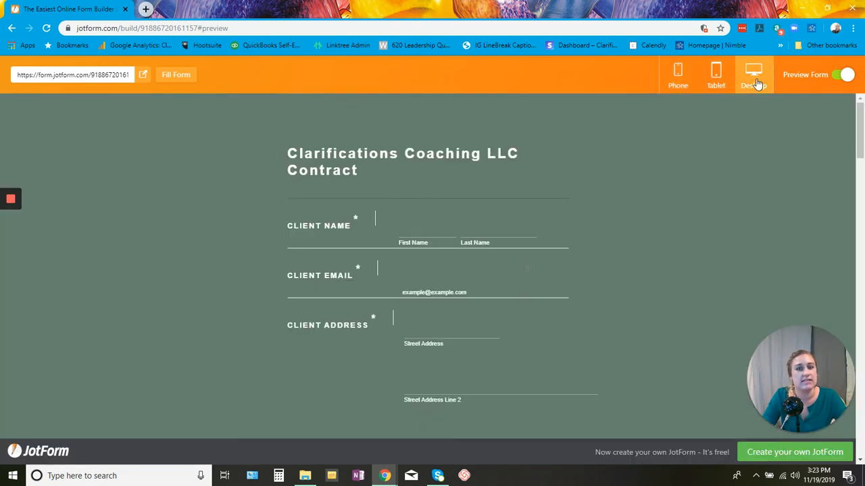
left_click(845, 75)
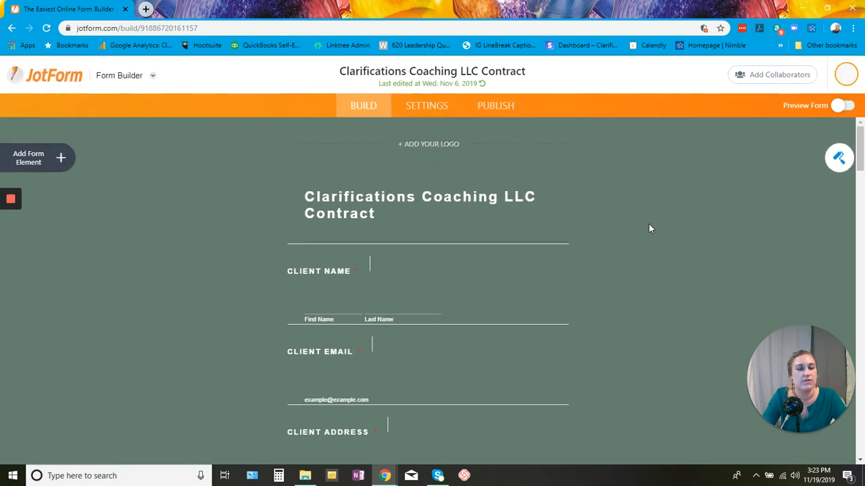
- Review the client name, email and address fields and the contract text from the opening agreement through the Procedure section
scroll(569, 240, "down", 2)
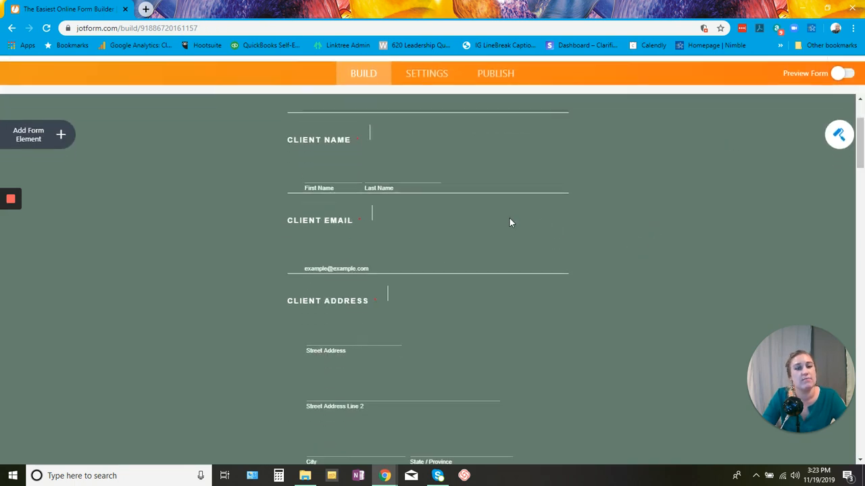
scroll(509, 217, "down", 3)
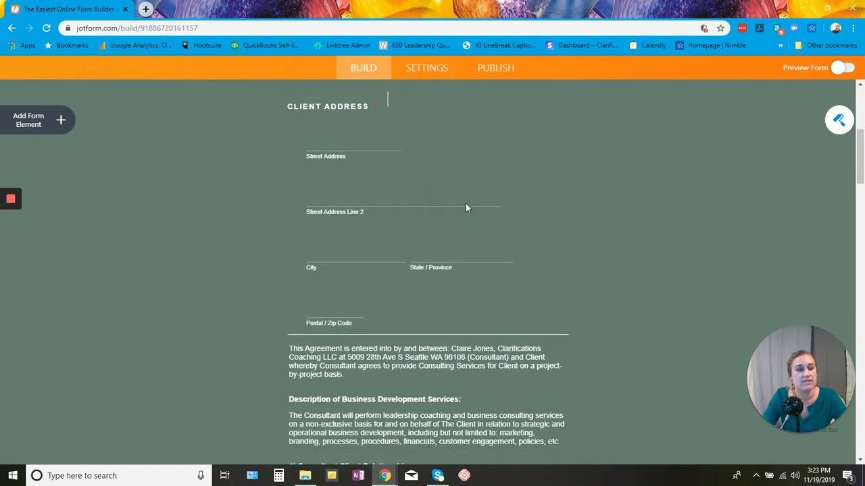
scroll(465, 204, "down", 3)
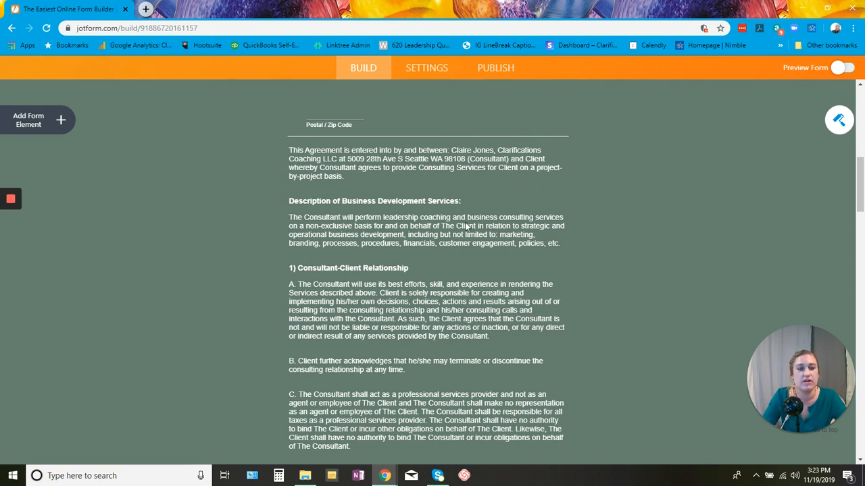
scroll(364, 176, "down", 2)
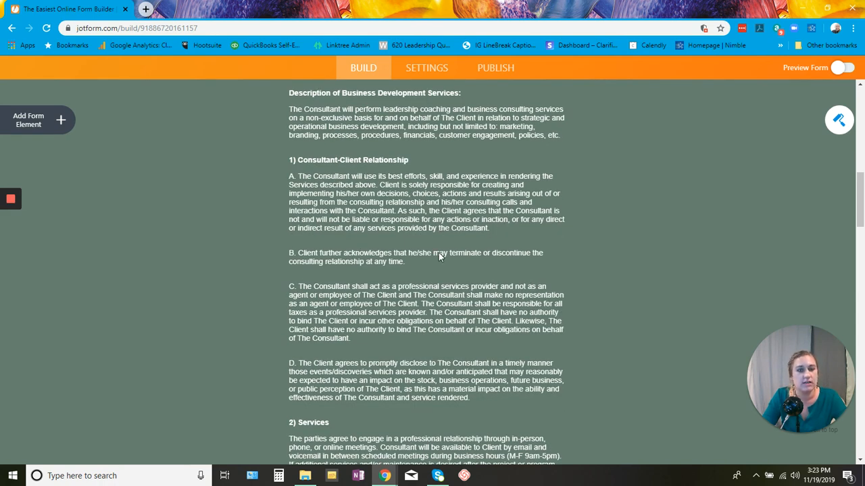
scroll(439, 253, "down", 2)
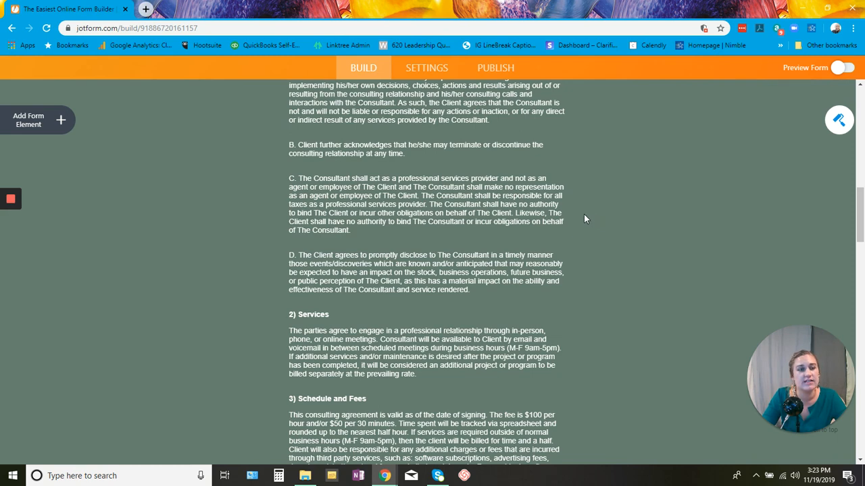
scroll(580, 218, "down", 2)
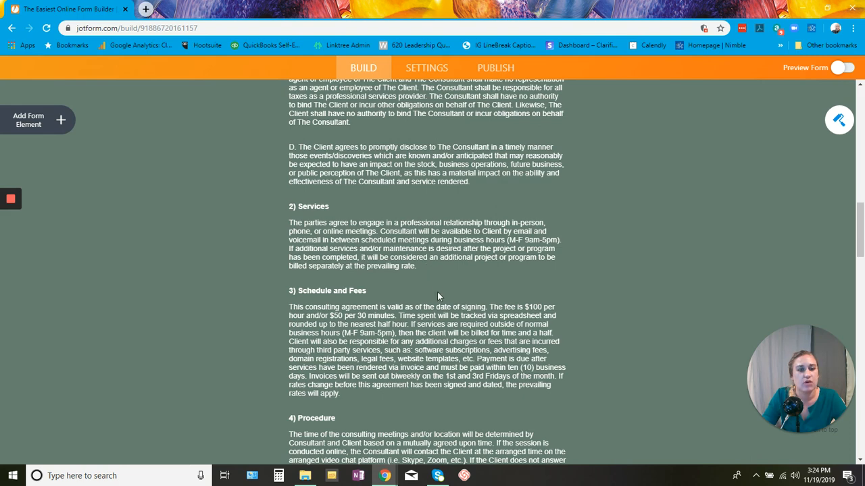
scroll(432, 284, "down", 2)
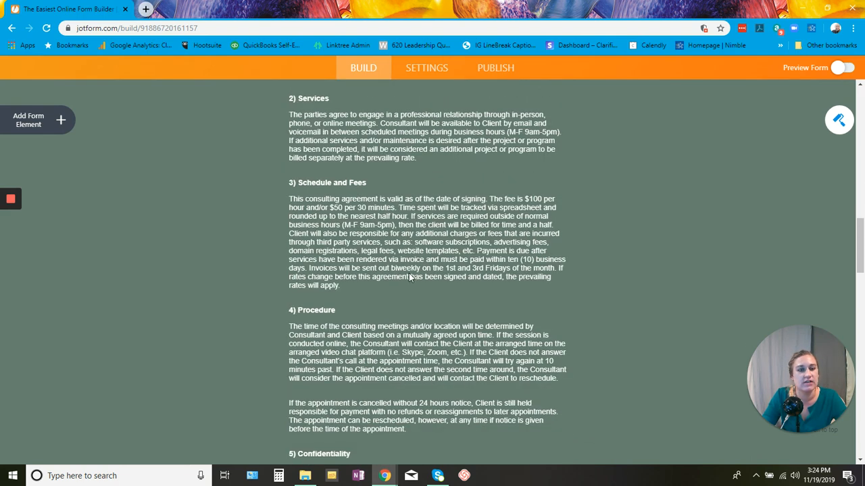
scroll(409, 272, "down", 2)
scroll(420, 273, "down", 3)
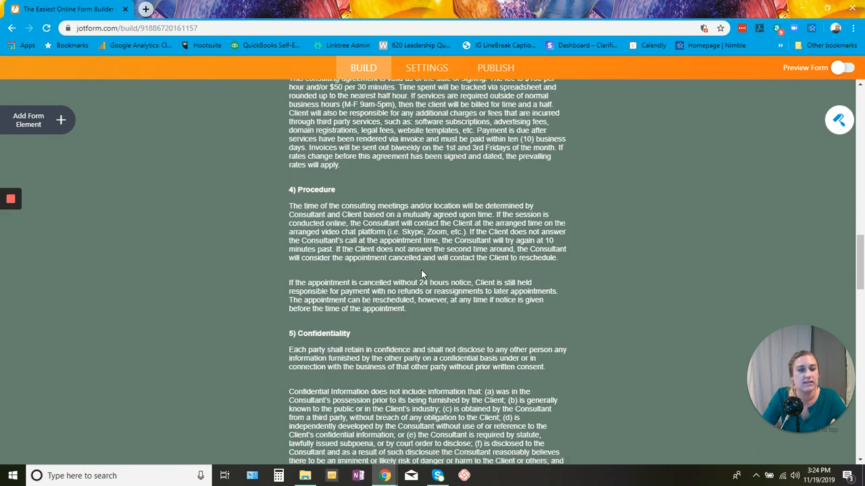
- Review the contract from Confidentiality through Binding Effect, plus the client signature, date, submit and print elements
scroll(373, 323, "down", 2)
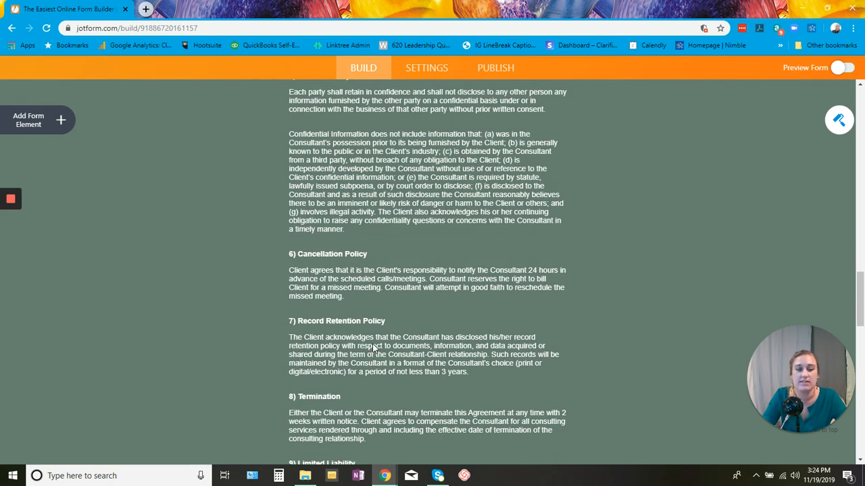
scroll(374, 346, "down", 3)
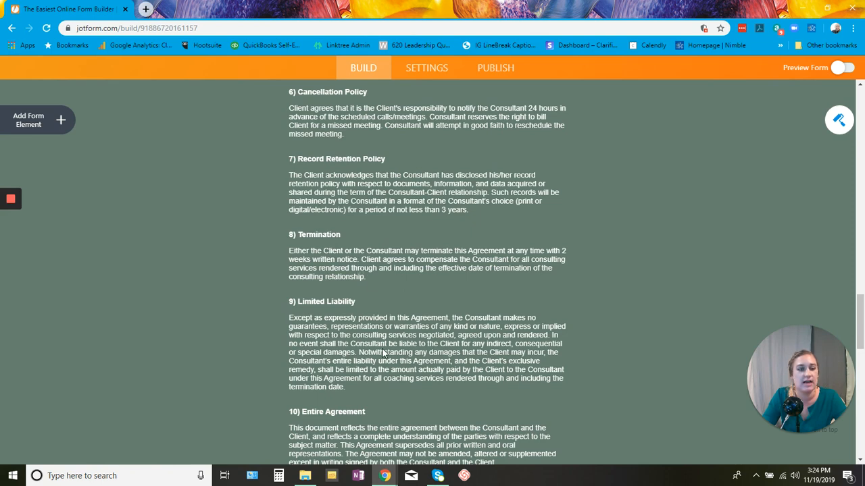
scroll(382, 352, "down", 3)
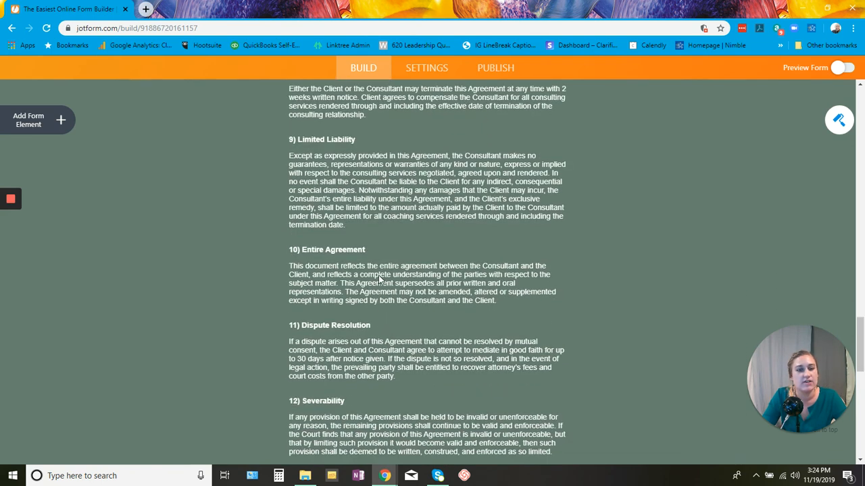
scroll(365, 280, "down", 3)
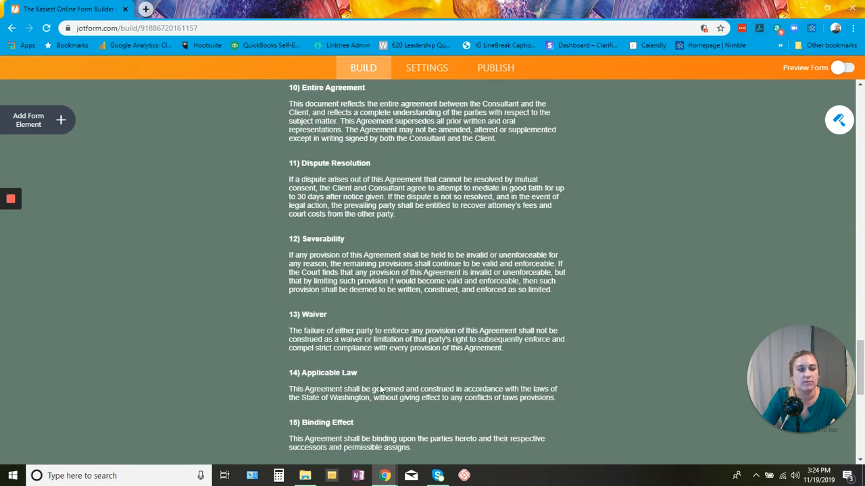
scroll(380, 385, "down", 2)
scroll(380, 332, "down", 3)
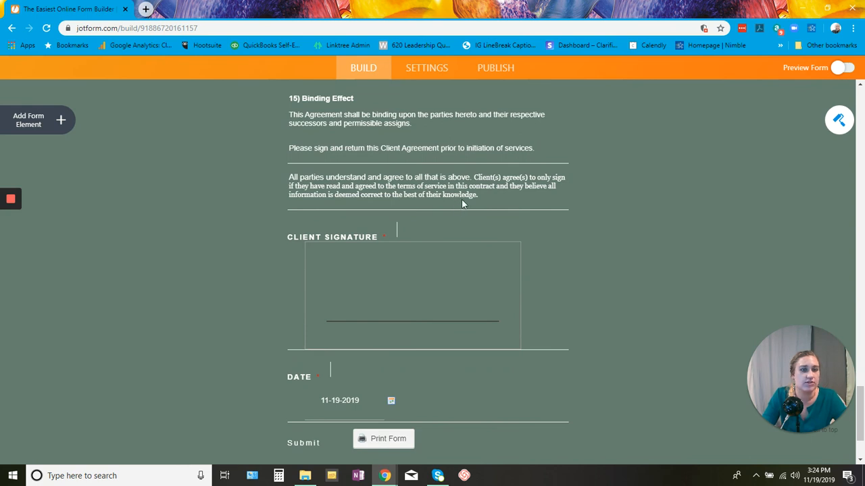
scroll(440, 273, "down", 2)
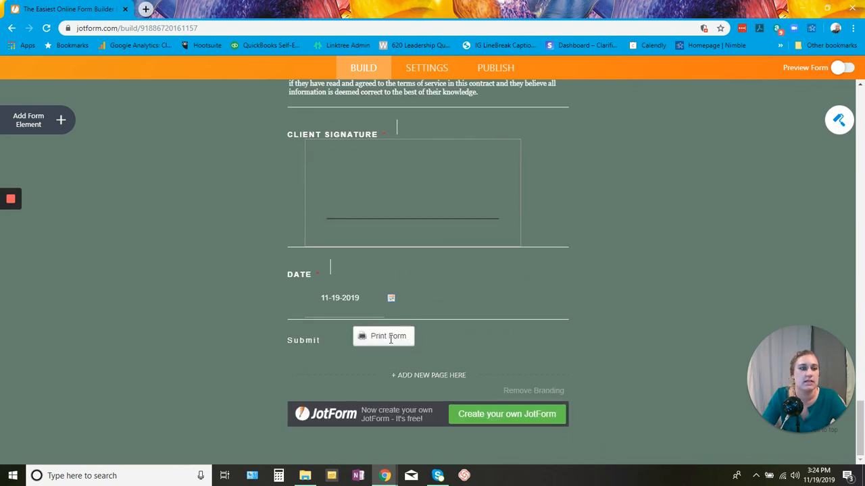
- Examine the form's general settings, the available condition types and the notification and autoresponder emails
left_click(427, 70)
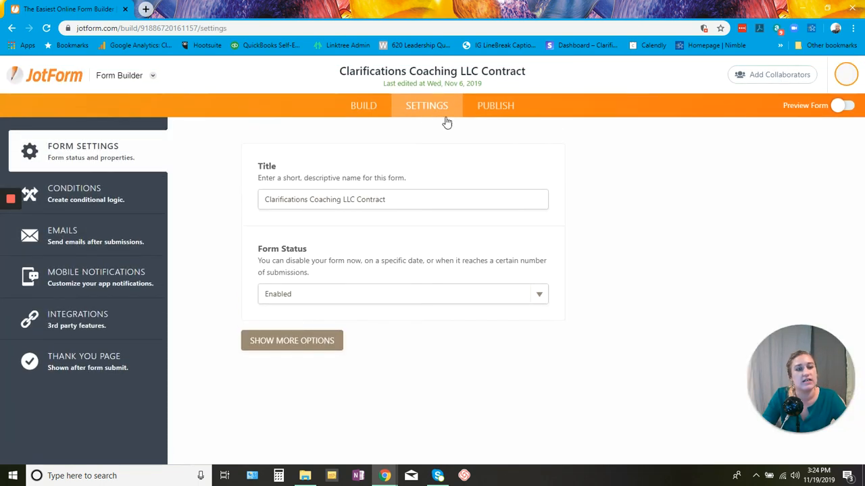
left_click(368, 108)
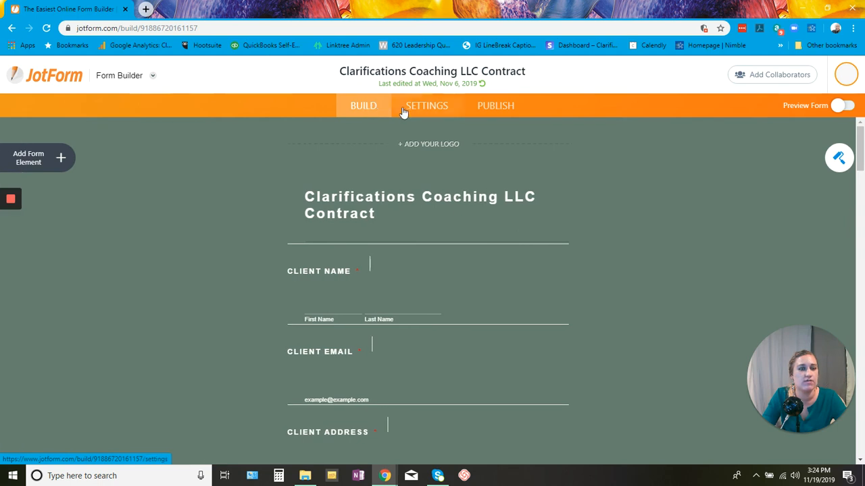
left_click(432, 110)
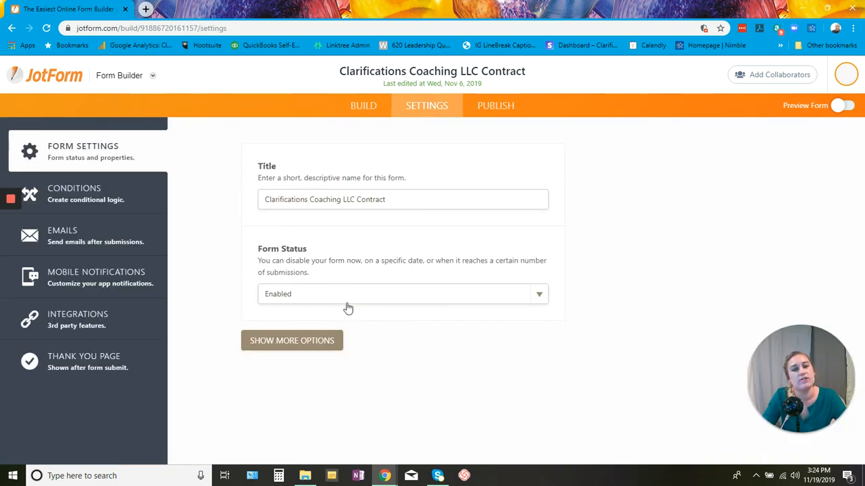
left_click(103, 196)
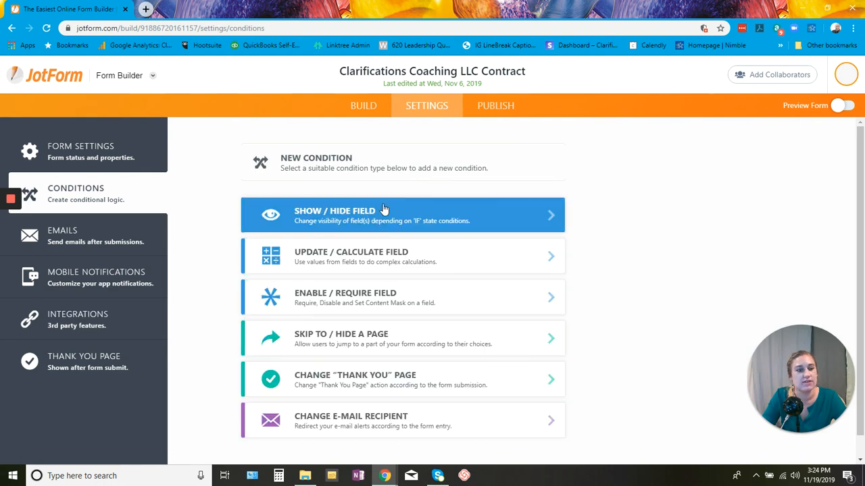
left_click(106, 241)
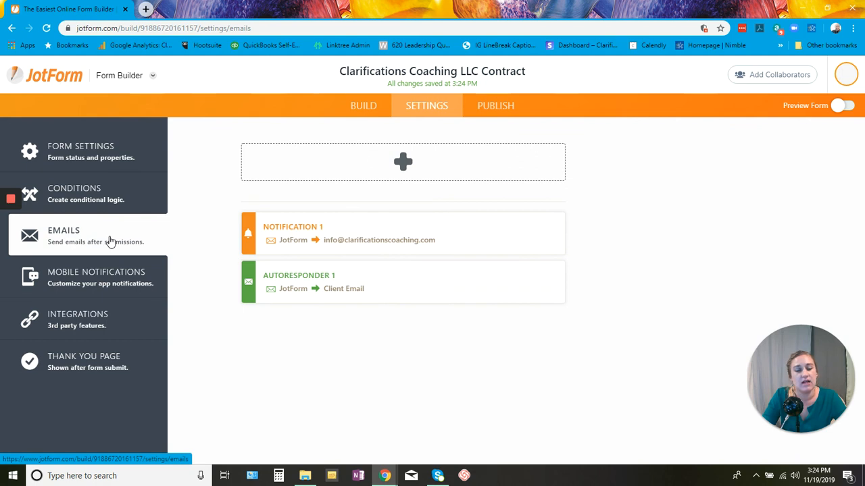
mouse_move(309, 228)
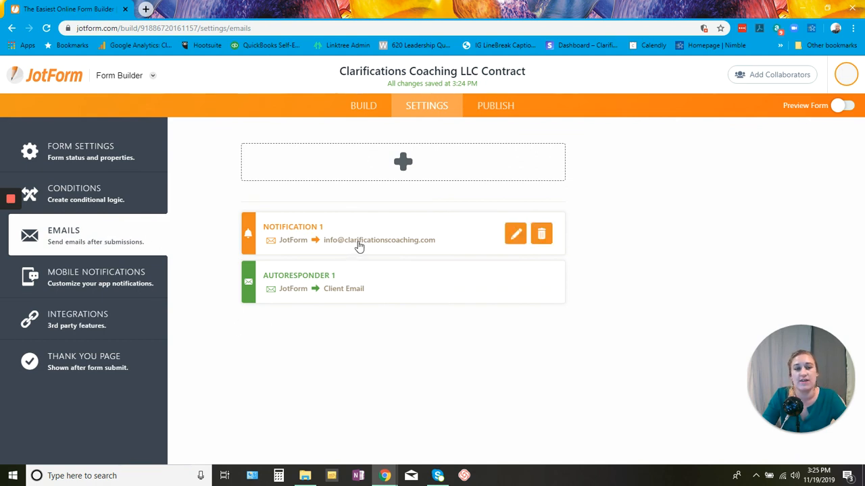
- Examine the autoresponder email entry, the mobile notification settings and the full list of third-party integrations available for the contract form
mouse_move(326, 294)
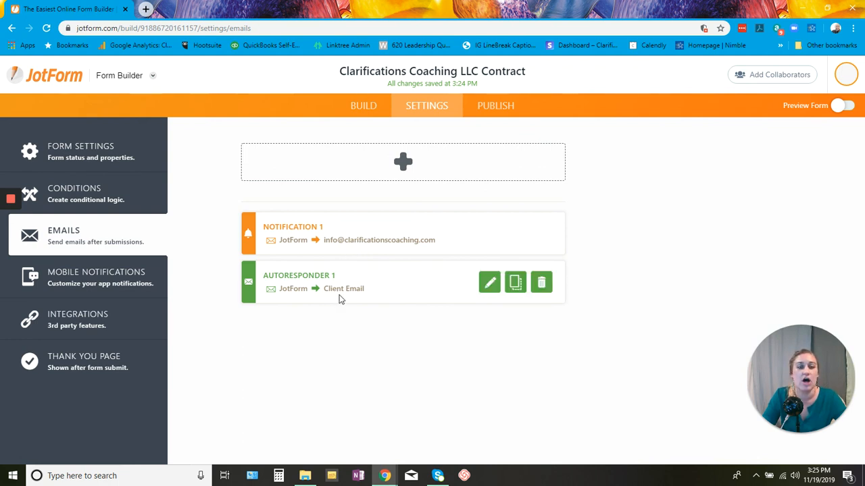
left_click(105, 283)
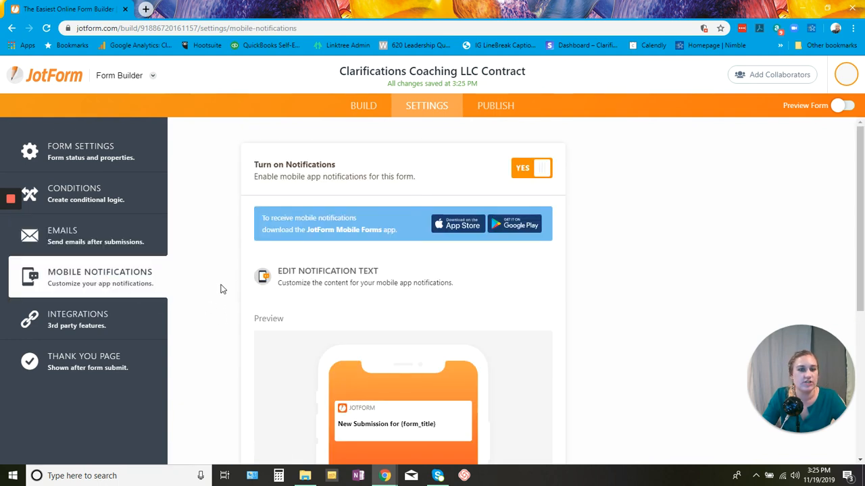
left_click(73, 326)
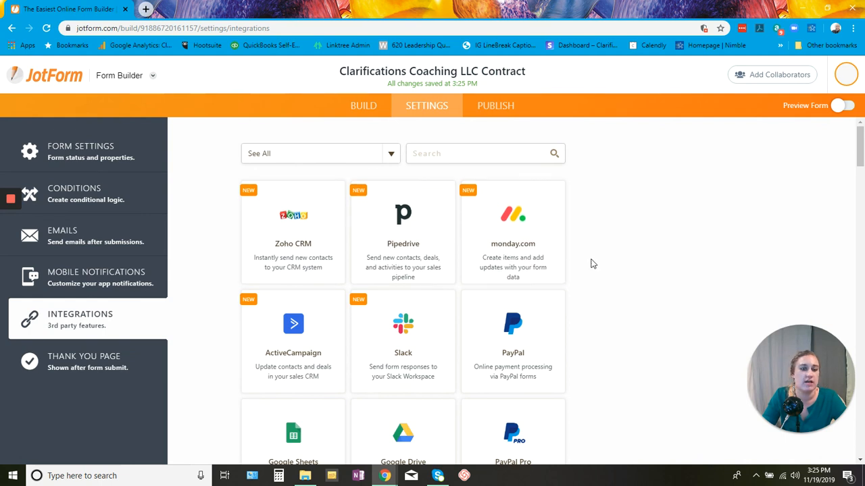
scroll(605, 264, "down", 1)
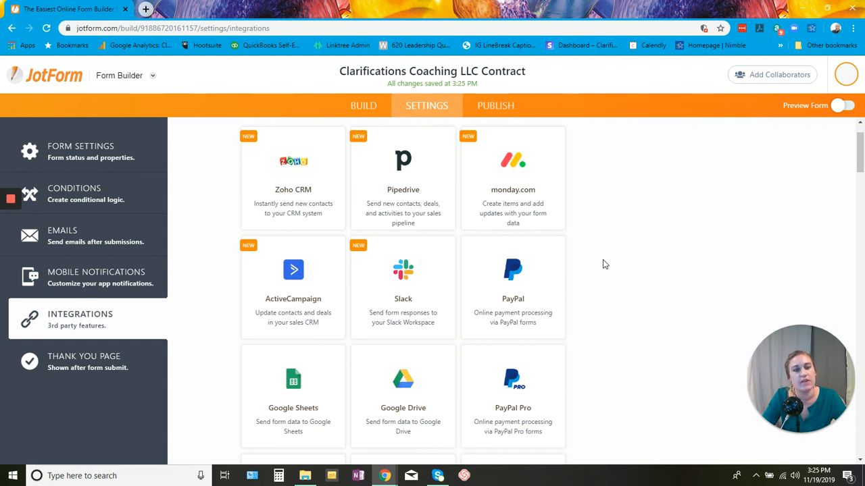
scroll(604, 265, "down", 2)
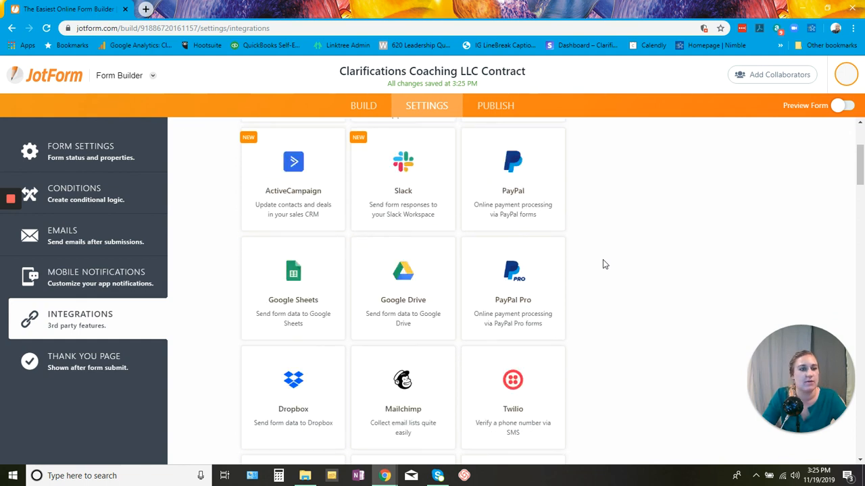
scroll(605, 264, "down", 1)
scroll(604, 264, "down", 2)
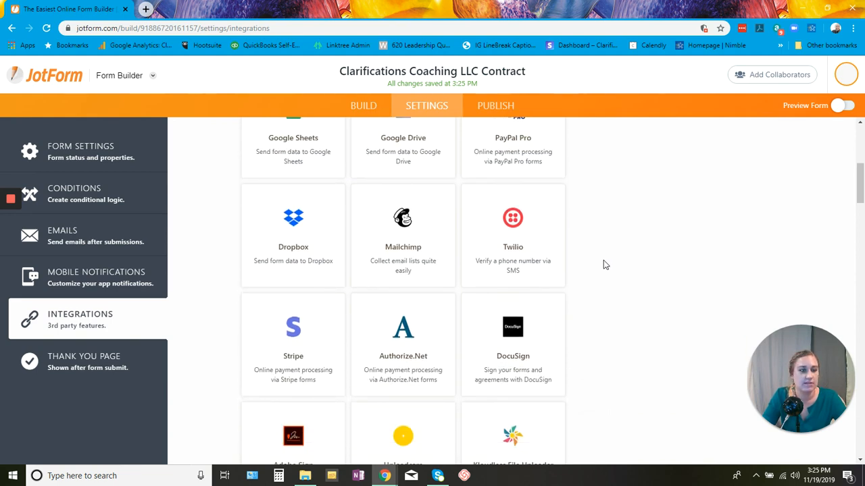
scroll(603, 264, "down", 4)
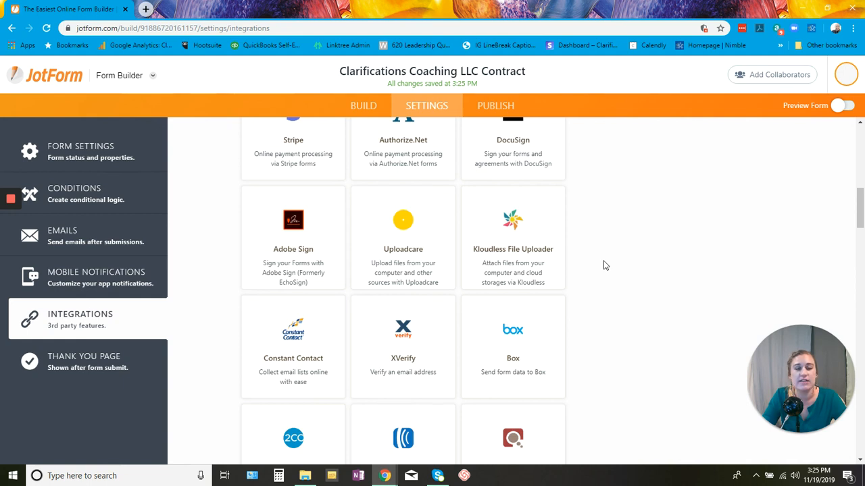
scroll(605, 265, "down", 2)
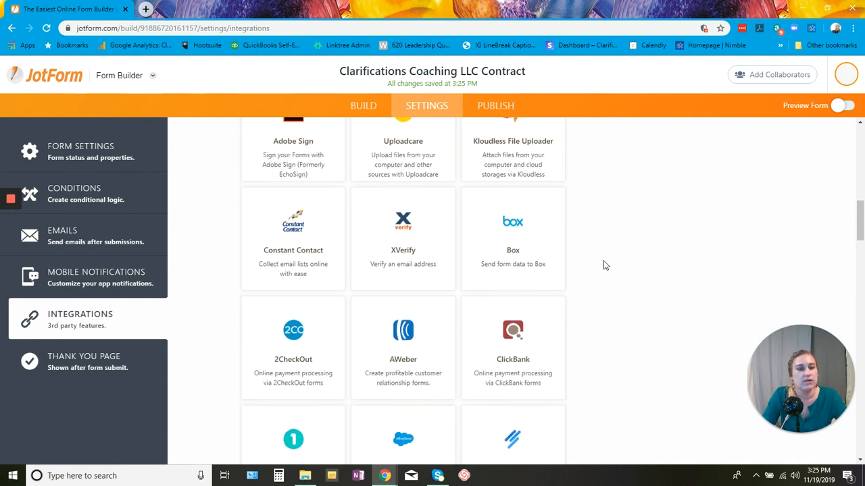
scroll(605, 265, "down", 3)
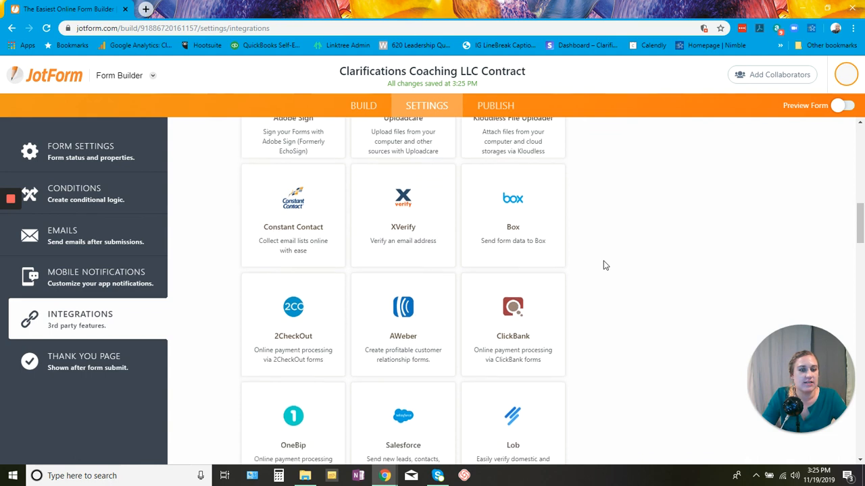
scroll(605, 266, "down", 1)
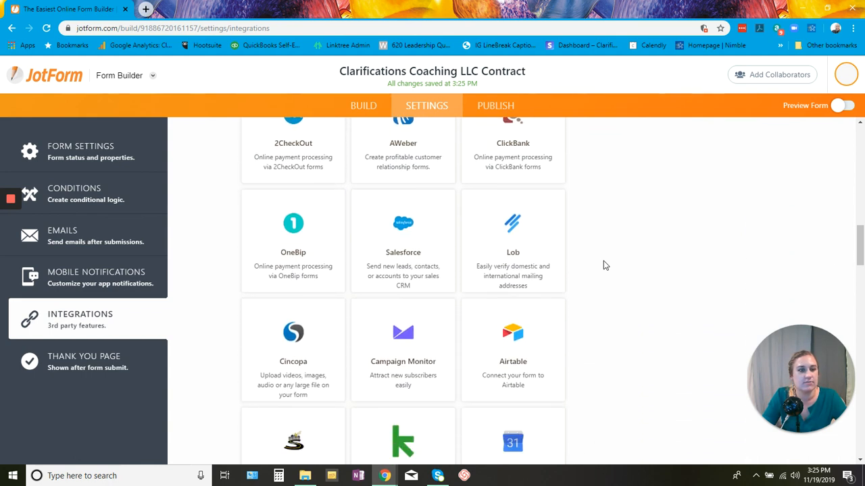
scroll(605, 265, "down", 2)
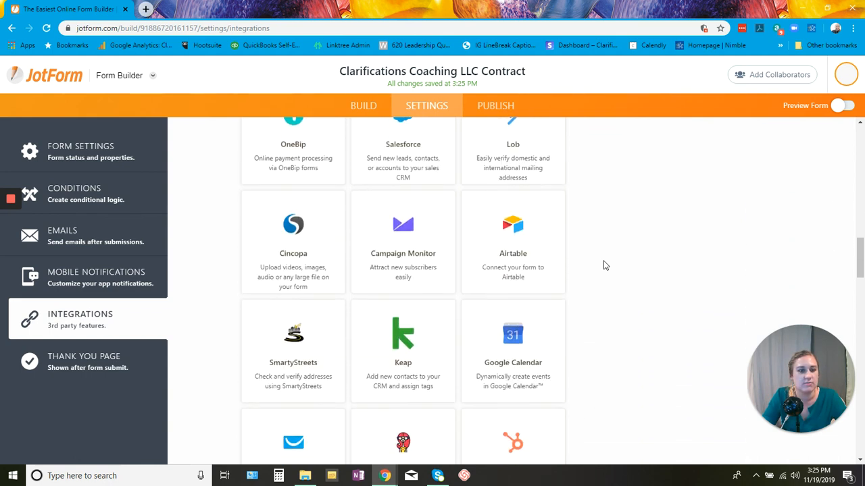
scroll(603, 261, "down", 2)
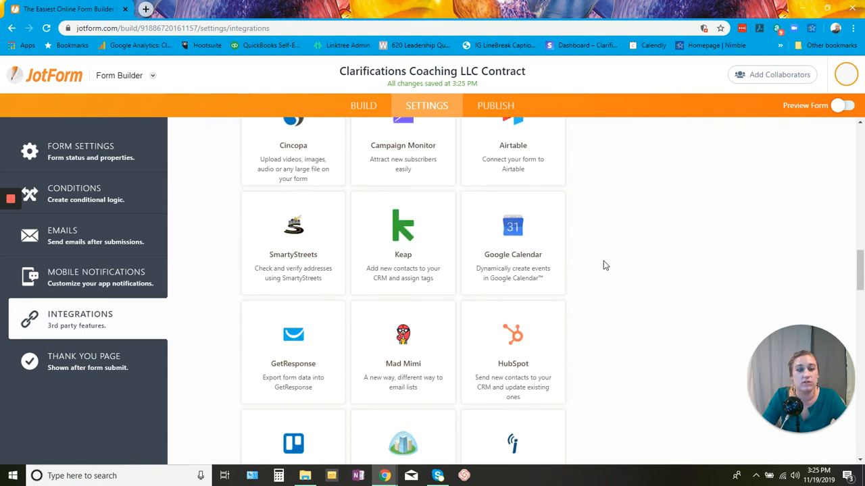
scroll(603, 261, "down", 5)
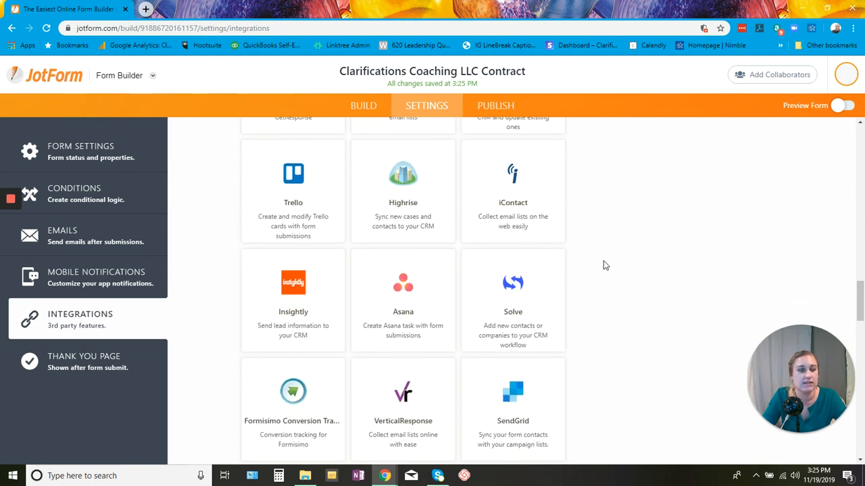
scroll(604, 265, "down", 1)
scroll(605, 265, "down", 2)
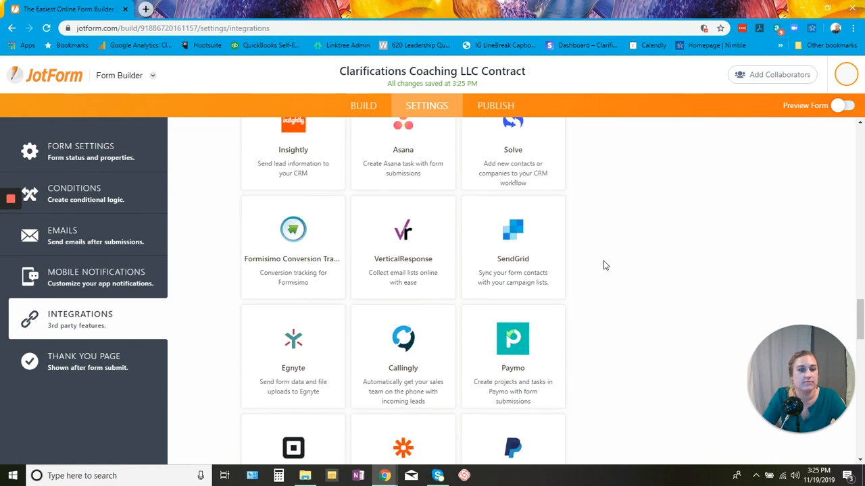
scroll(605, 265, "down", 1)
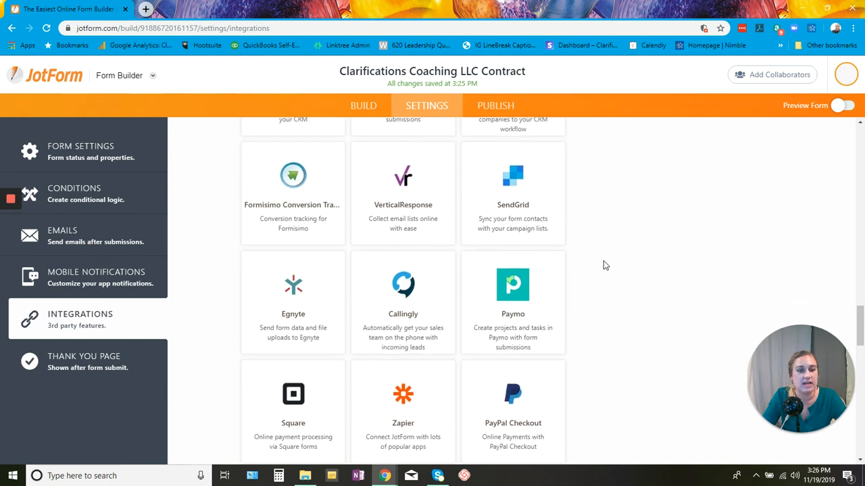
scroll(605, 265, "down", 2)
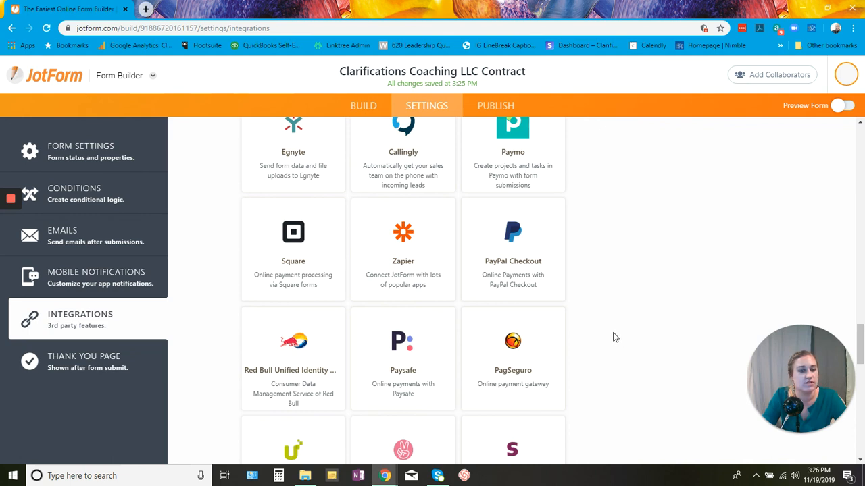
scroll(614, 338, "down", 2)
scroll(613, 337, "down", 1)
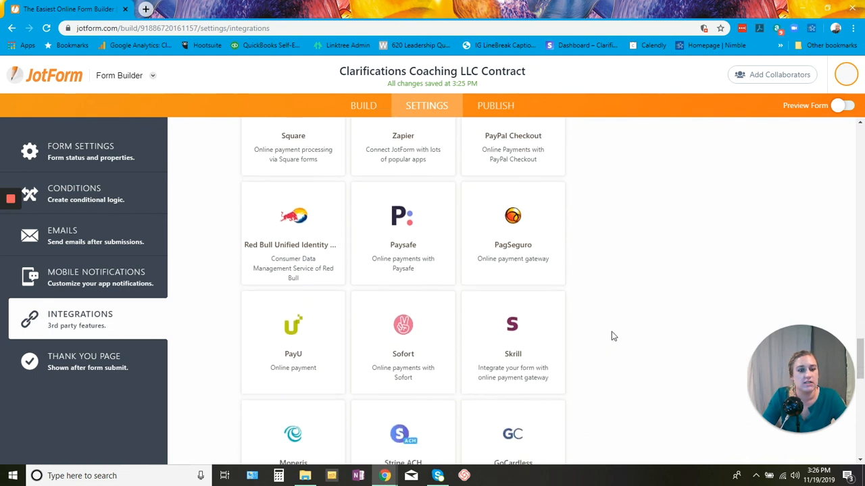
scroll(612, 336, "down", 2)
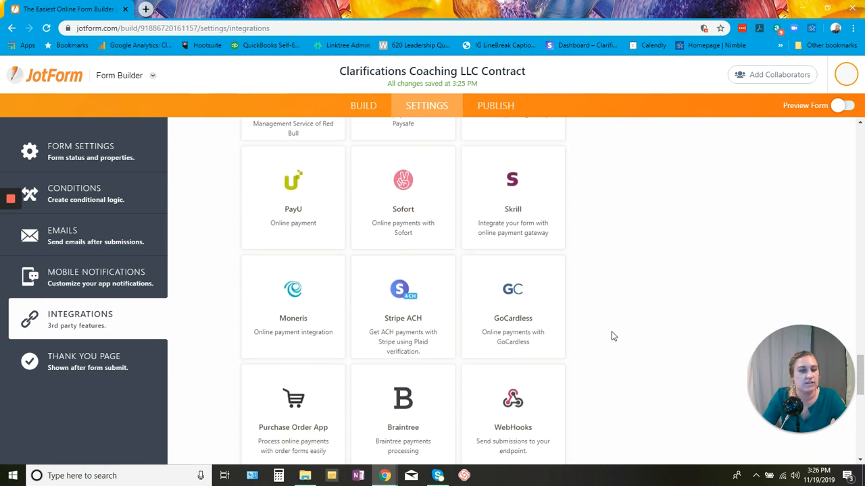
scroll(612, 336, "down", 1)
scroll(613, 336, "down", 1)
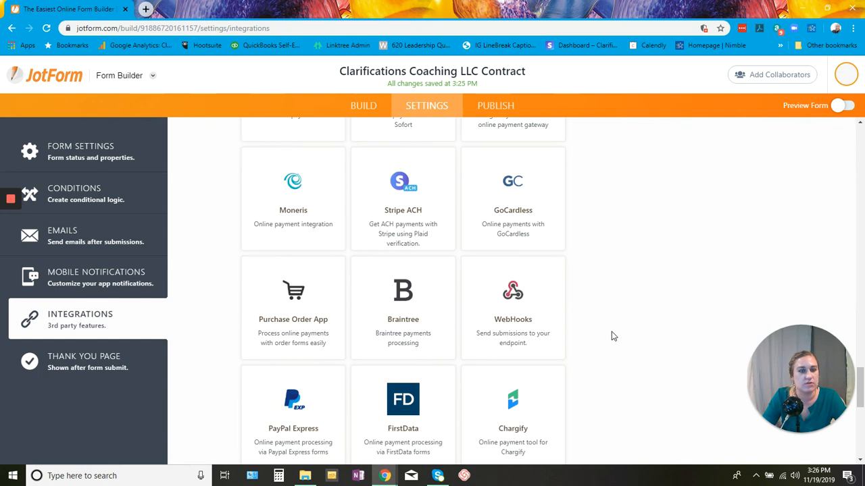
scroll(613, 336, "down", 1)
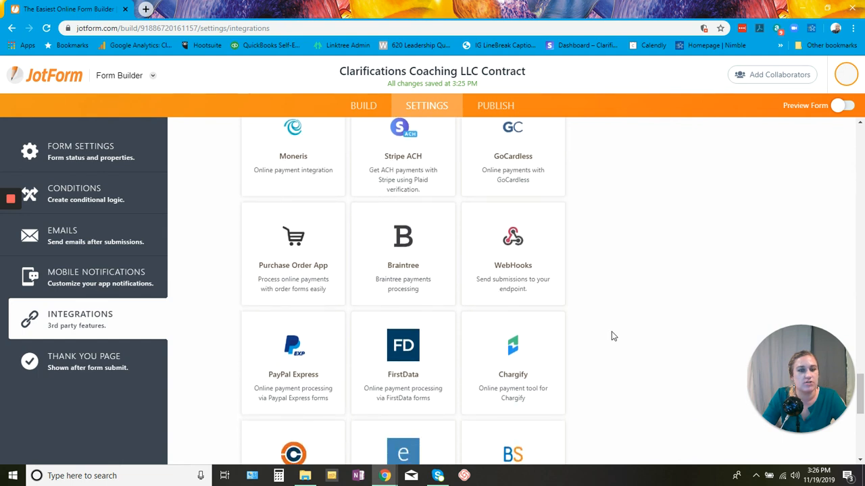
scroll(613, 336, "down", 2)
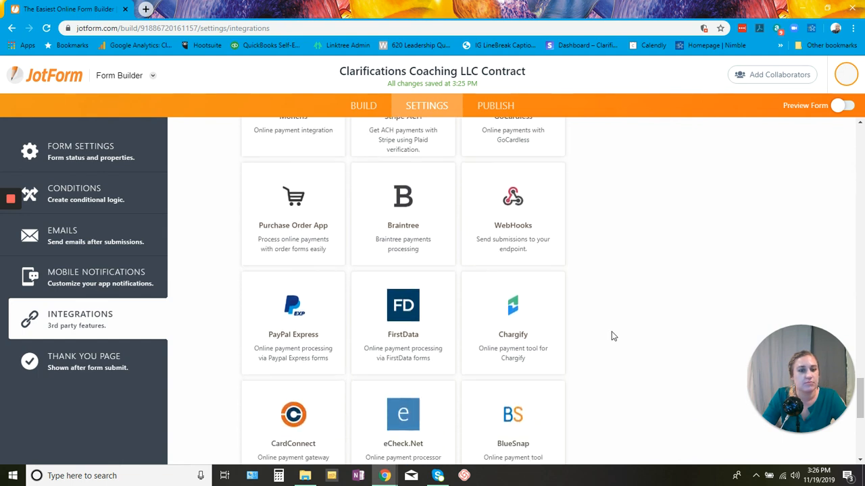
scroll(613, 336, "down", 3)
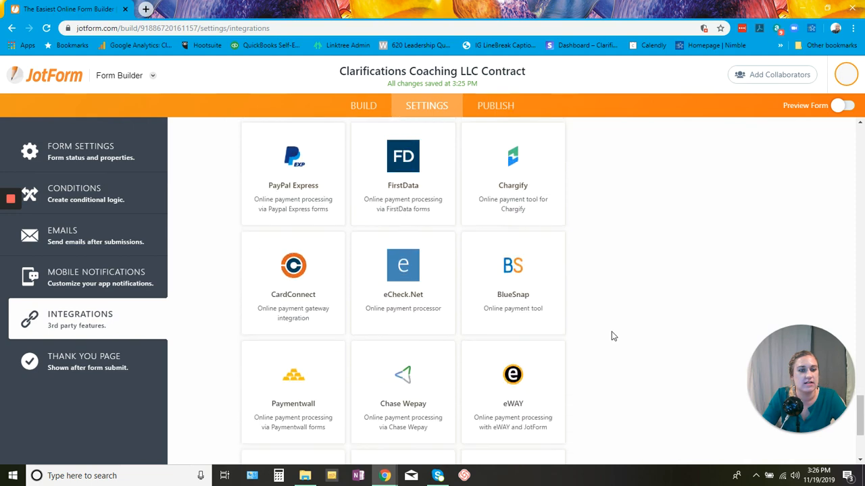
scroll(613, 336, "down", 2)
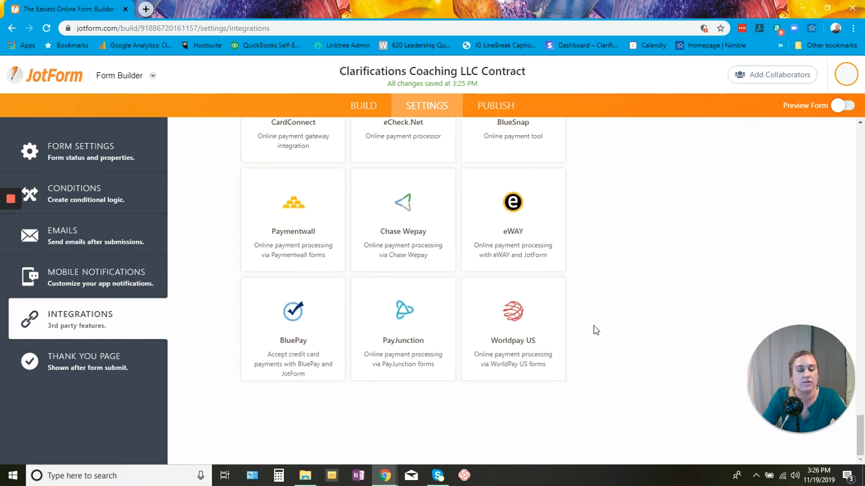
- Examine the thank-you page settings, including the post-submission action choices and the page's message content
left_click(96, 365)
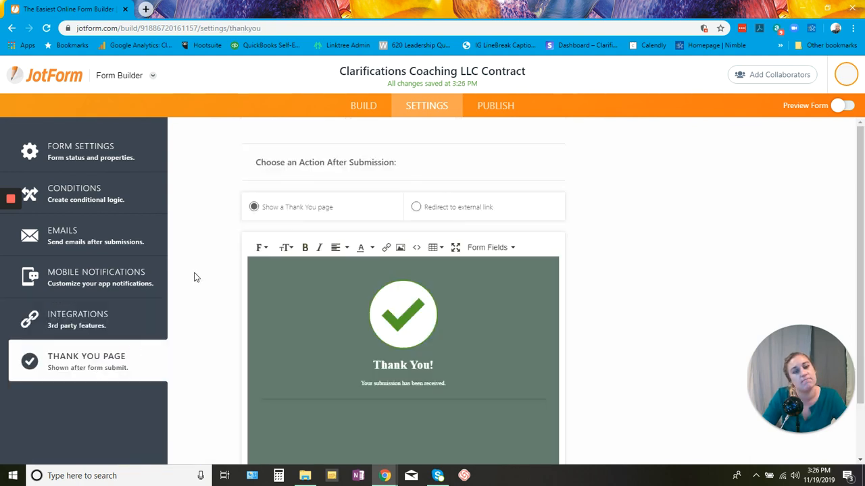
scroll(228, 273, "down", 1)
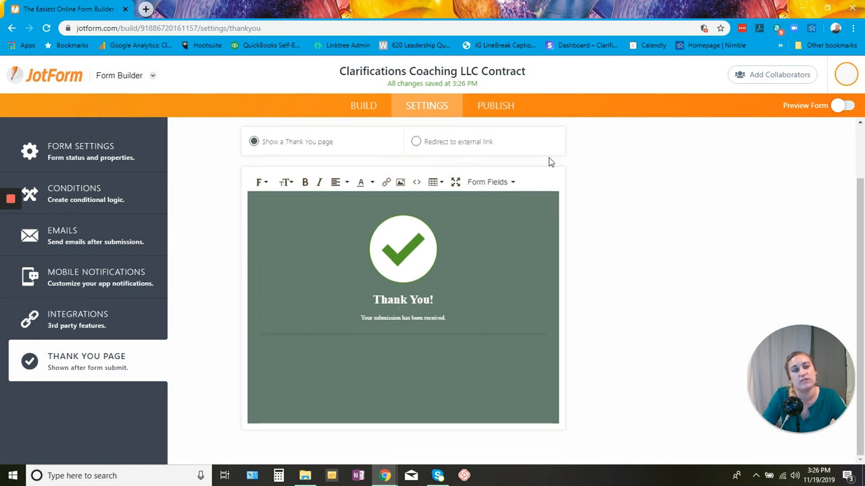
scroll(613, 210, "up", 1)
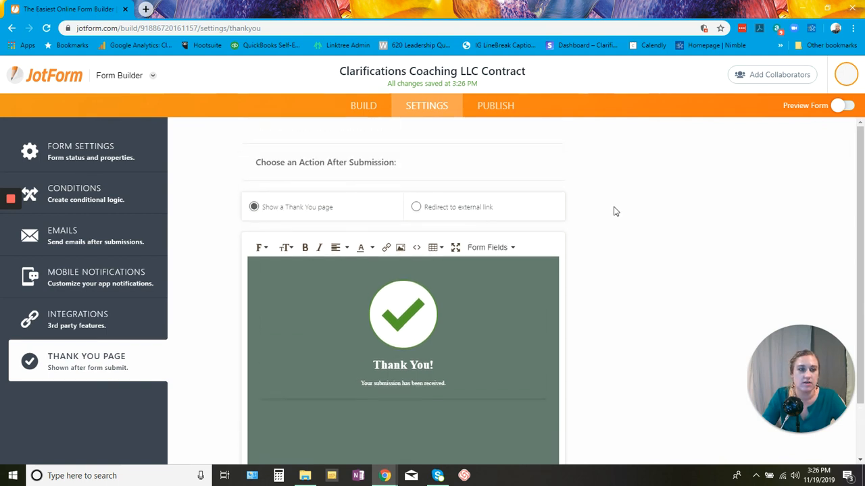
- Review the form's publishing options for direct link sharing, website embedding, email sharing and fillable PDF download
left_click(498, 109)
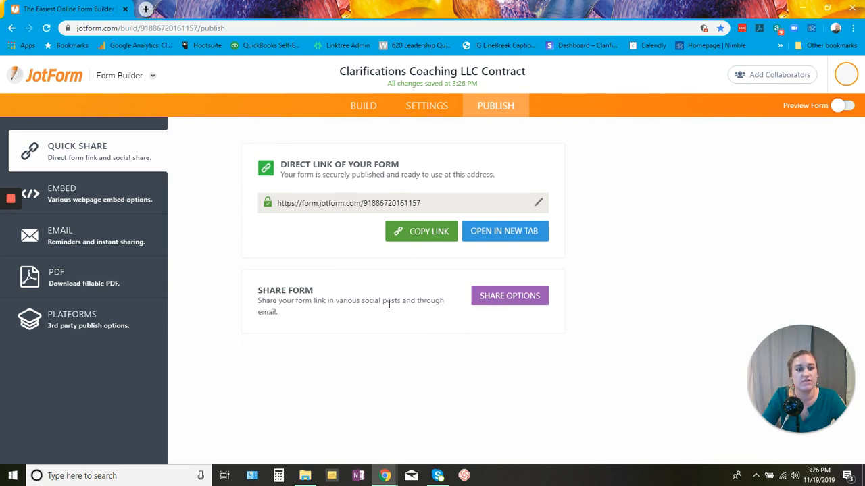
left_click(100, 200)
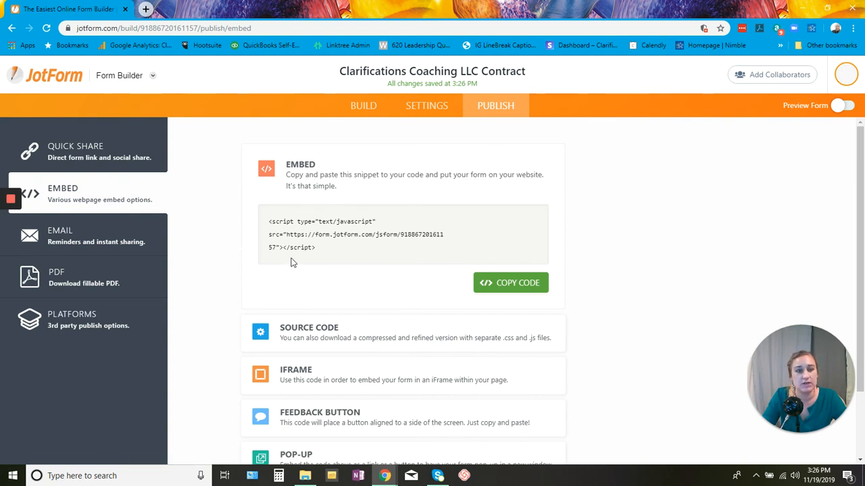
scroll(209, 257, "down", 2)
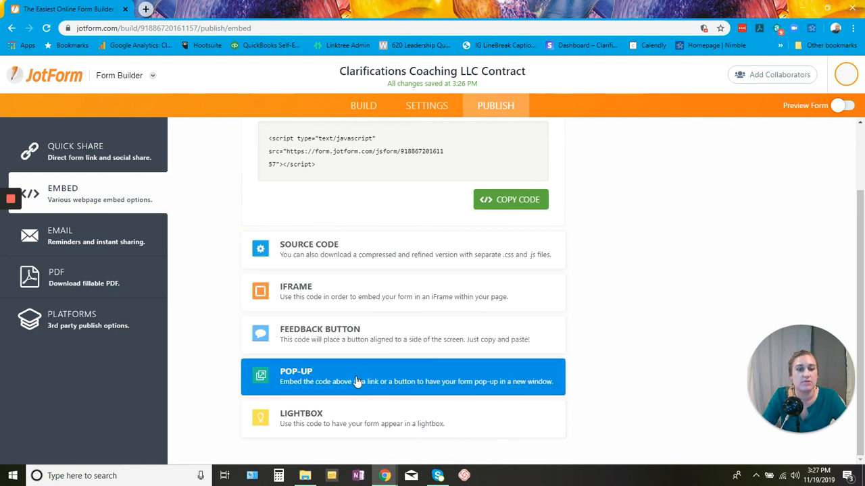
left_click(104, 246)
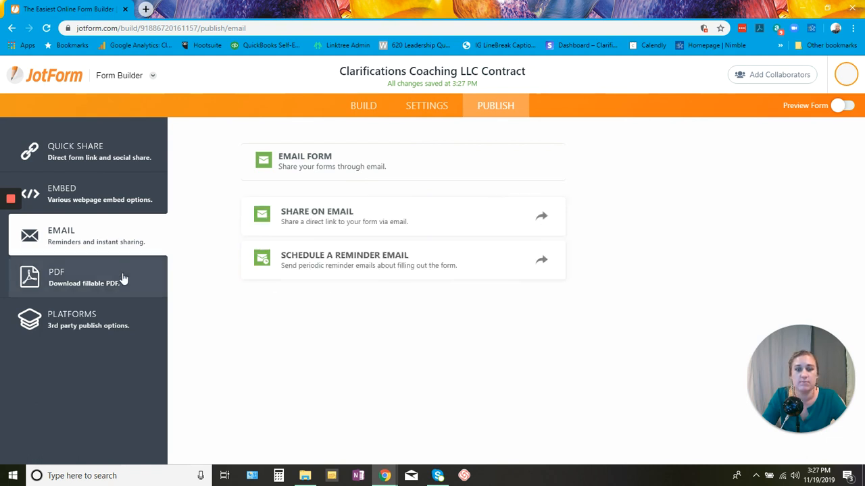
left_click(102, 282)
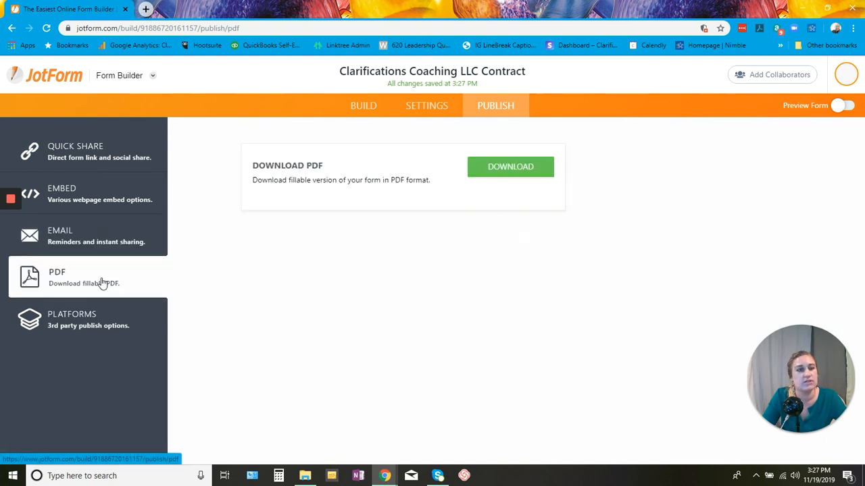
- Browse the third-party website platforms on which the contract form can be published
left_click(106, 324)
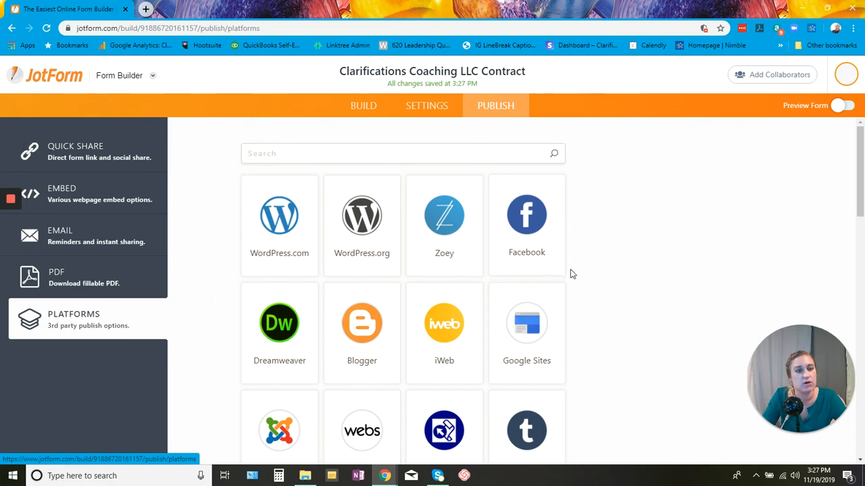
scroll(607, 269, "down", 2)
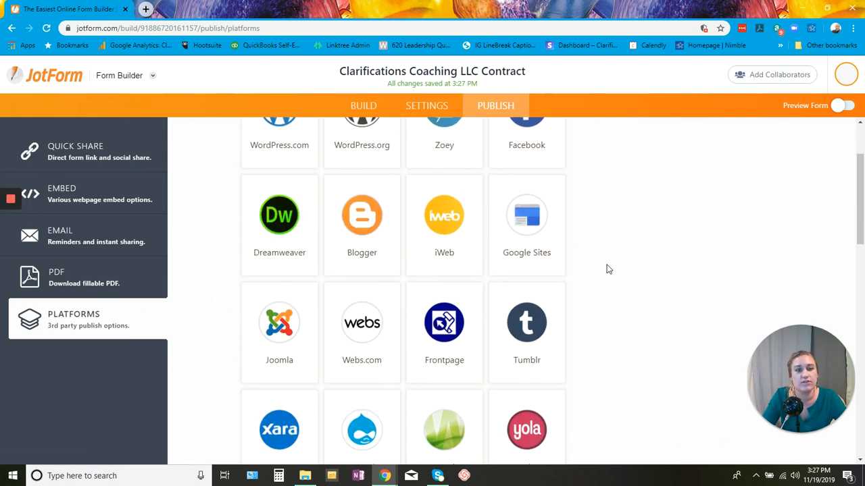
scroll(606, 269, "down", 2)
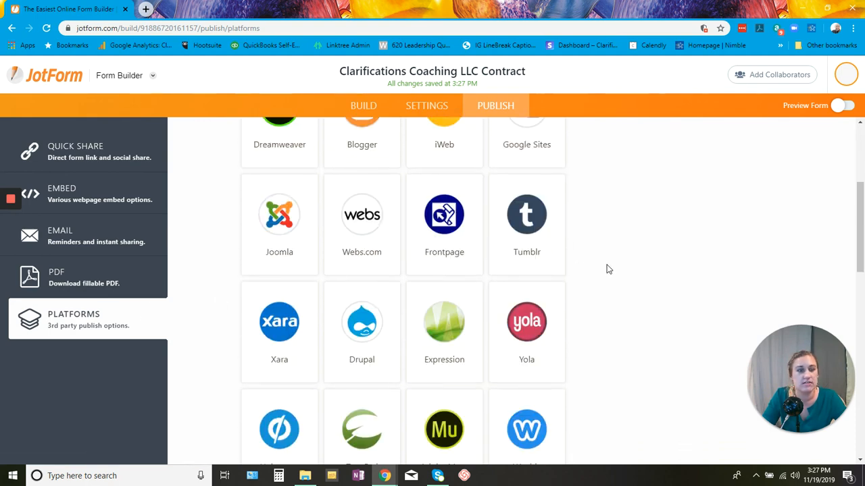
scroll(607, 269, "down", 2)
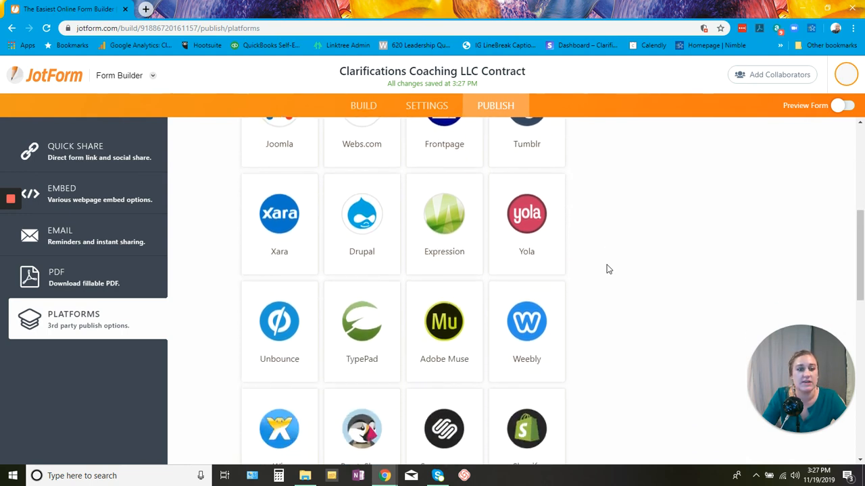
- Examine the remaining website builders, e-commerce and blogging platforms available for publishing the form, through the end of the list
scroll(606, 269, "down", 3)
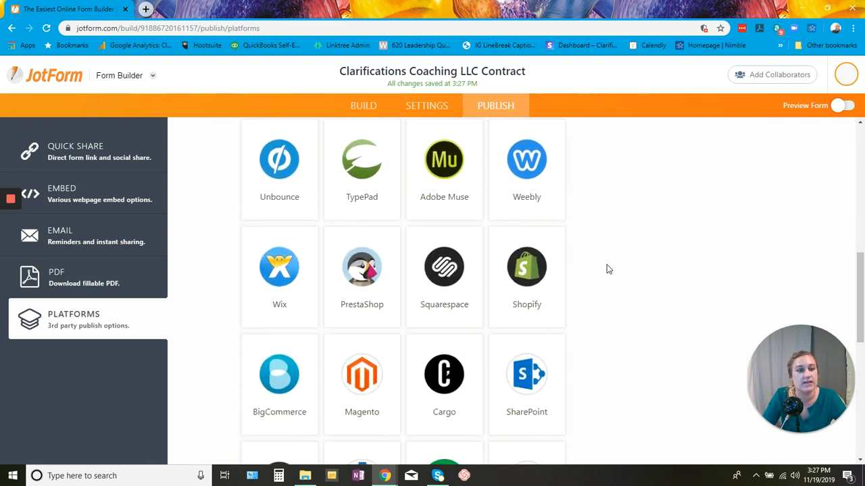
scroll(607, 269, "down", 2)
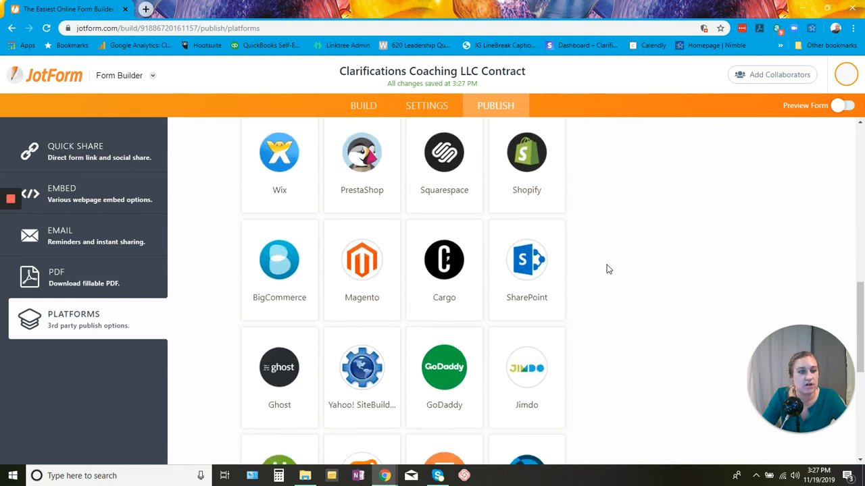
scroll(606, 269, "down", 2)
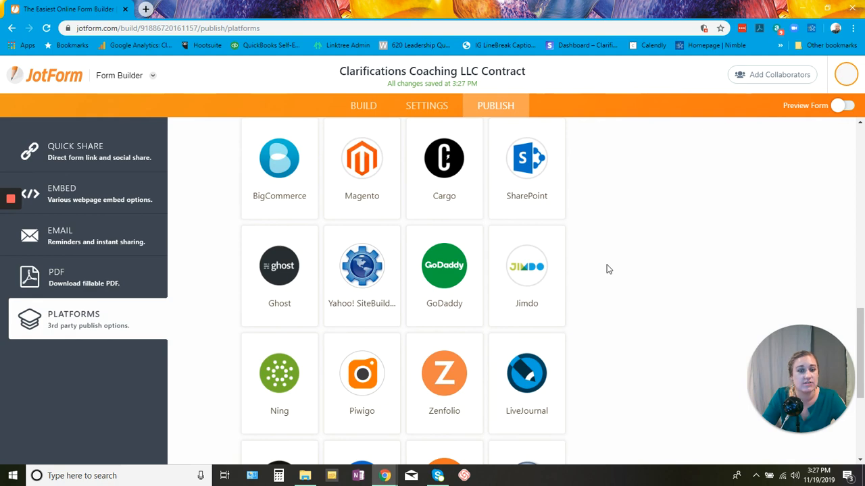
scroll(607, 268, "down", 2)
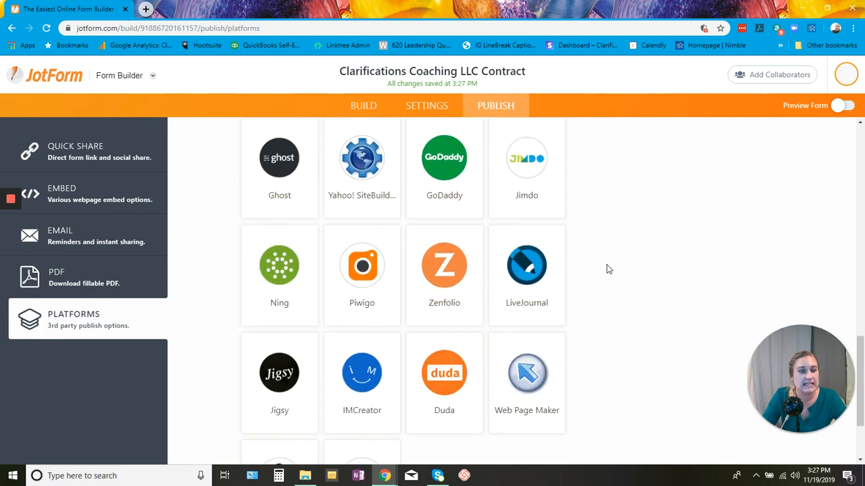
scroll(607, 268, "down", 1)
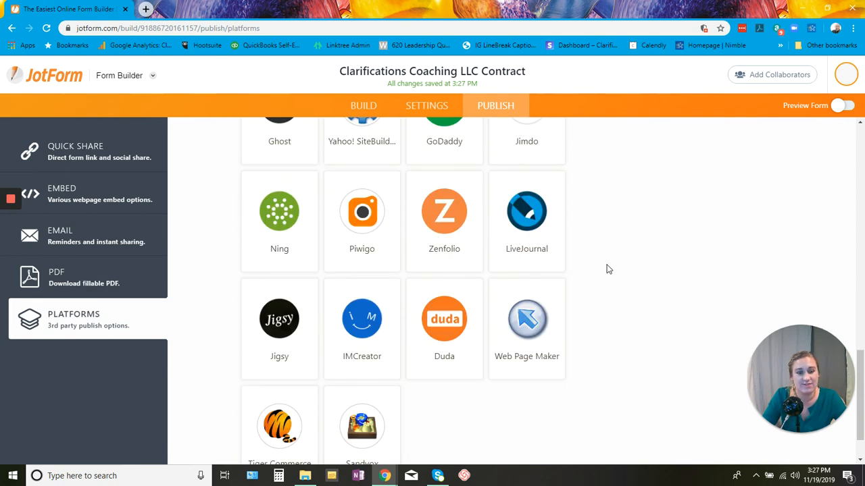
scroll(607, 268, "down", 1)
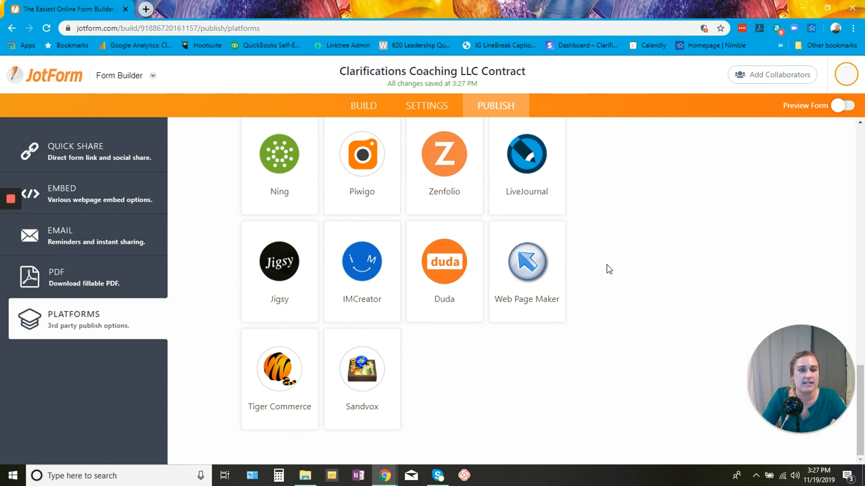
scroll(607, 269, "up", 20)
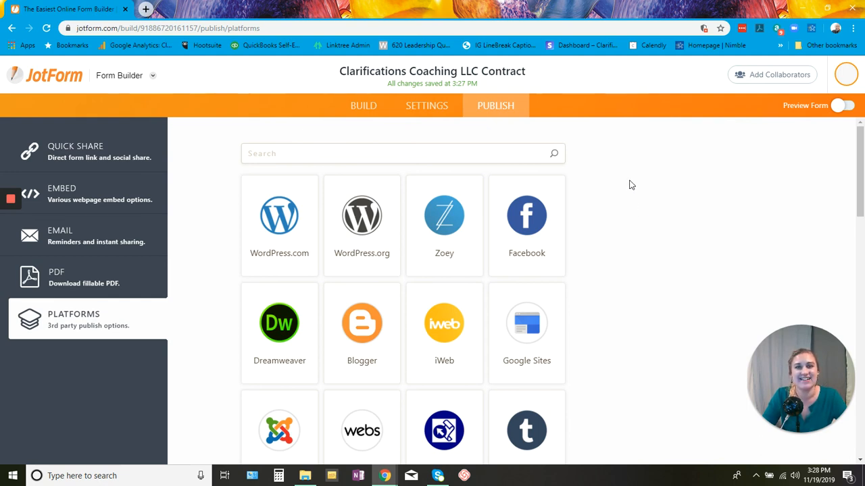
mouse_move(11, 201)
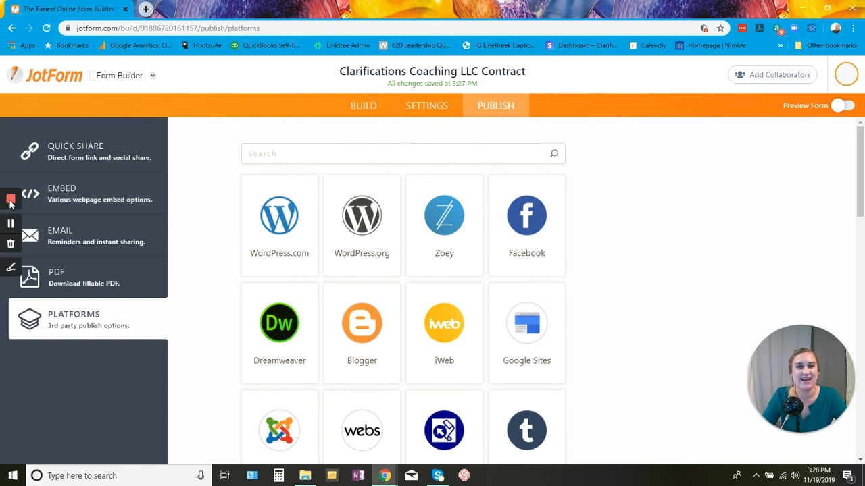